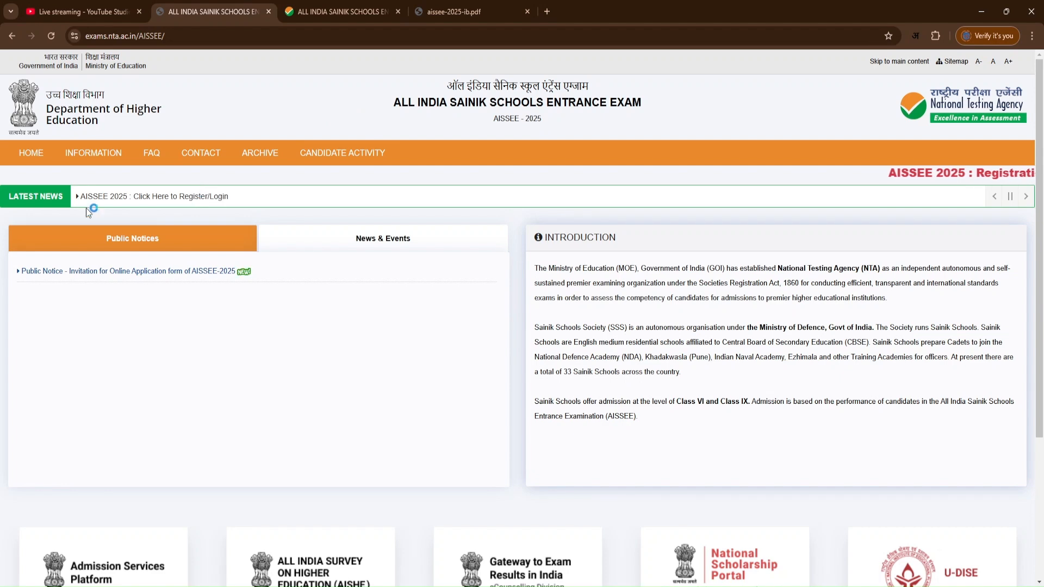
# - Switch to the third browser tab, which holds the aissee2025.ntaonline.in registration instructions
pyautogui.moveTo(98, 167)
pyautogui.scroll(5, 98, 168)
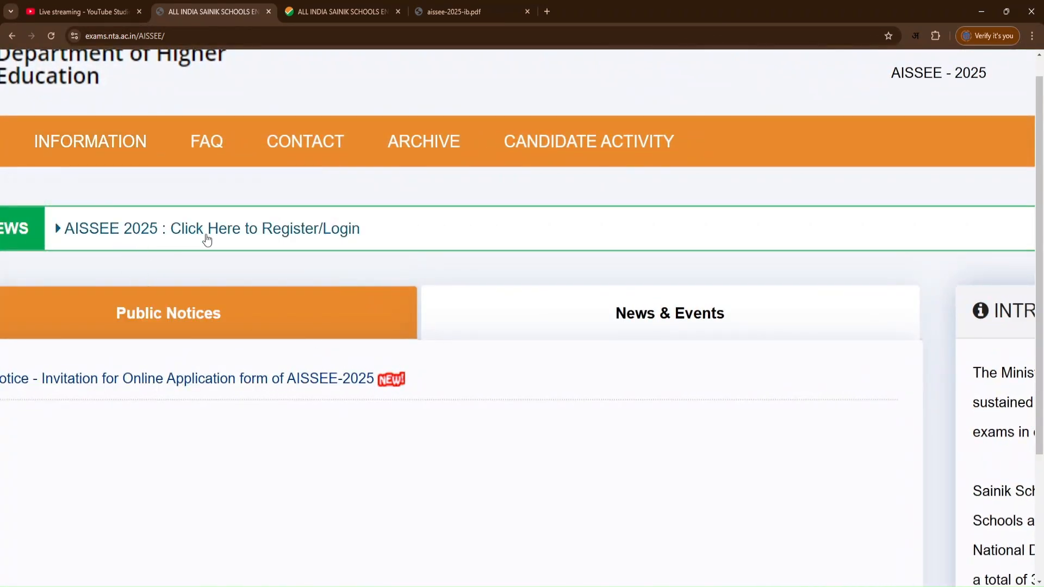
pyautogui.scroll(-5, 326, 234)
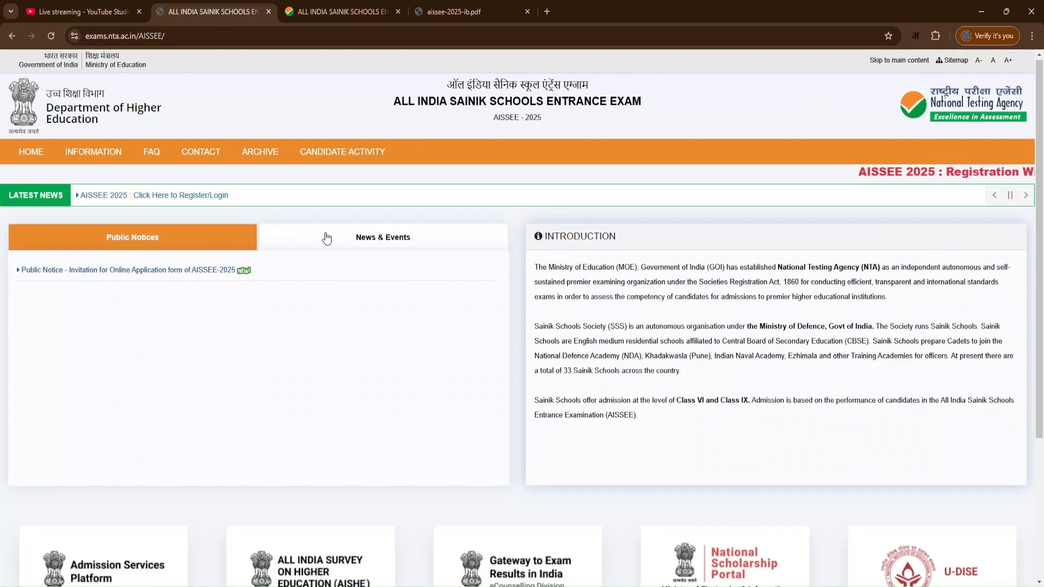
pyautogui.click(330, 12)
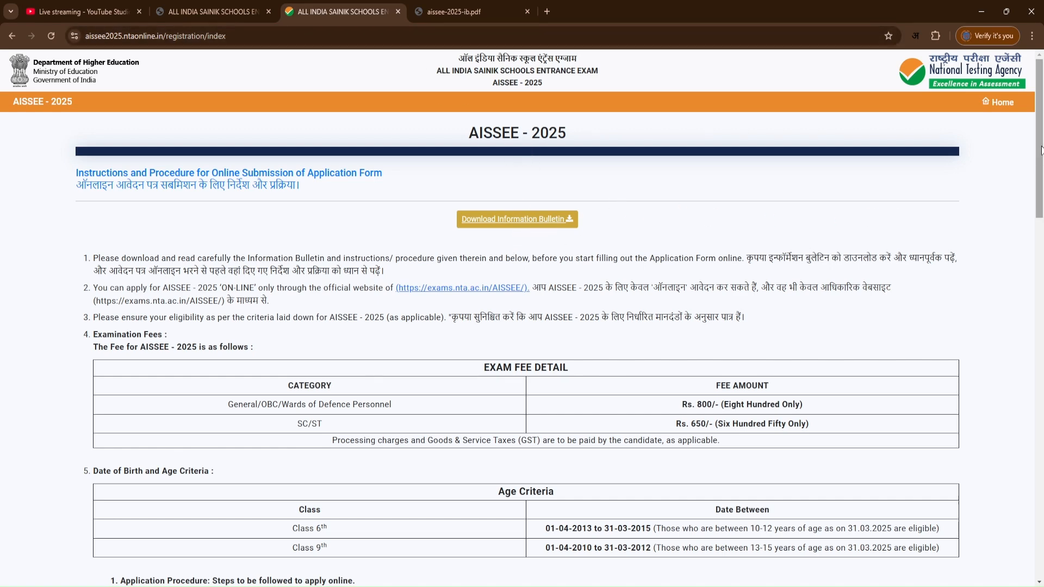
# - Tick the read-the-instructions declaration at the bottom and proceed to Login Identification
pyautogui.moveTo(1040, 149); pyautogui.dragTo(1041, 512)
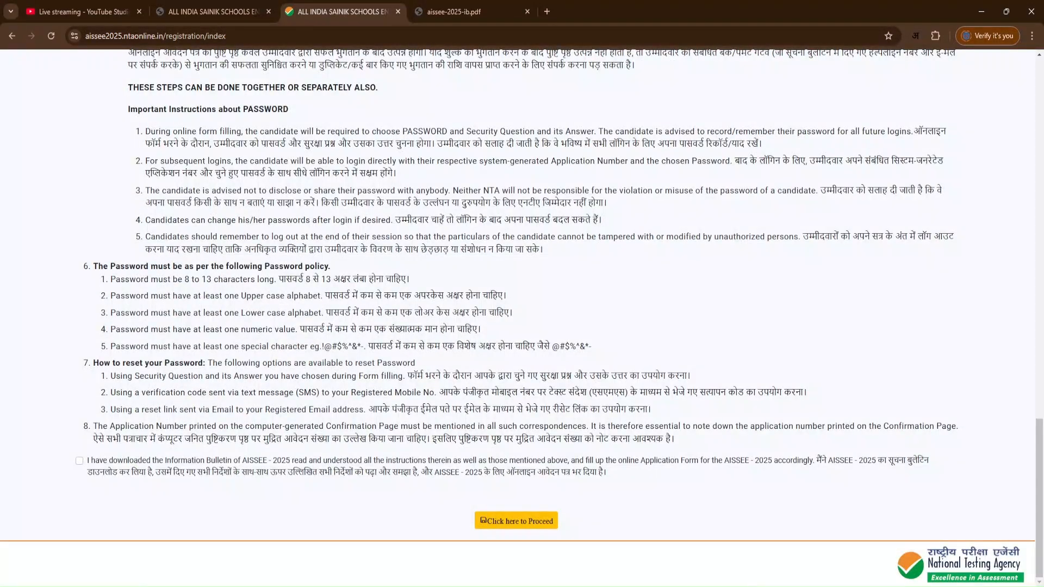
pyautogui.click(79, 462)
pyautogui.scroll(1, 80, 461)
pyautogui.scroll(-1, 80, 461)
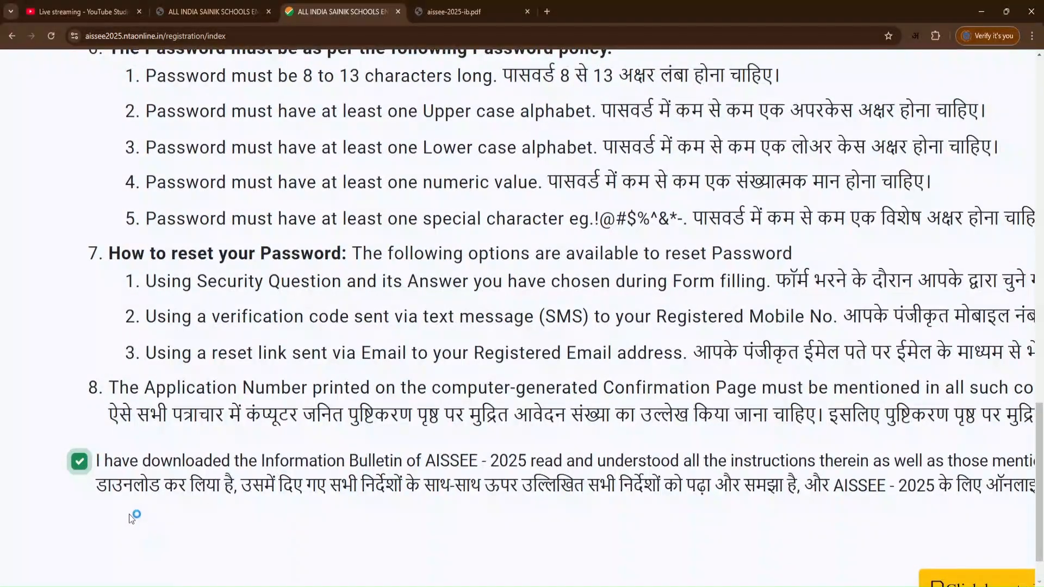
pyautogui.scroll(-5, 131, 468)
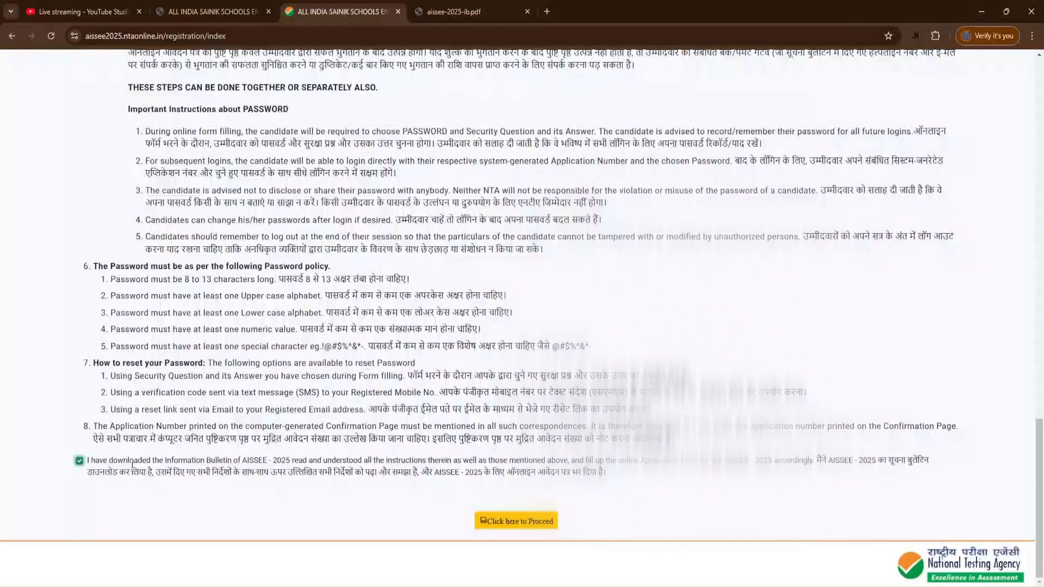
pyautogui.click(517, 521)
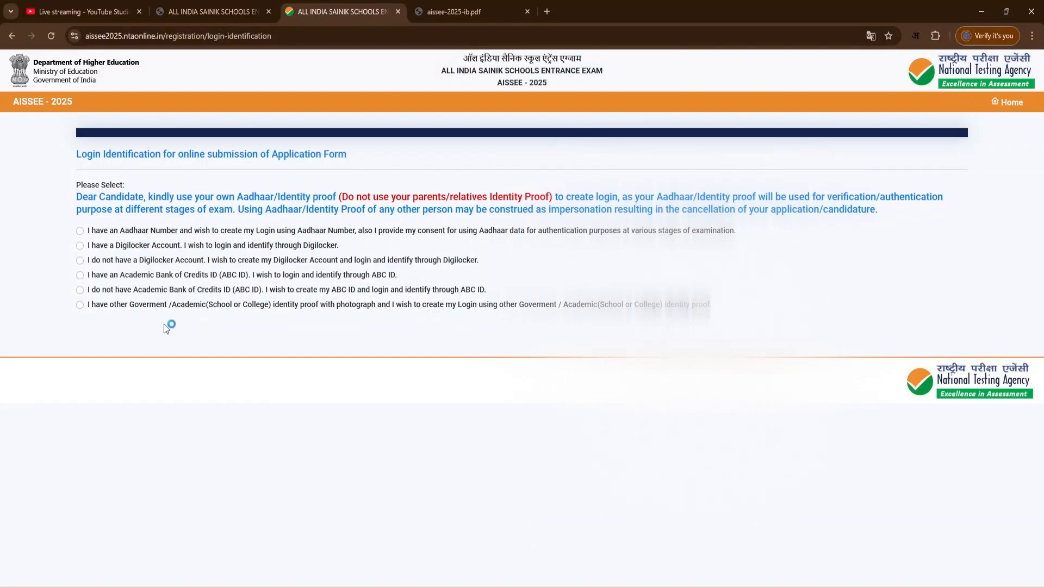
# - Look through the identity-proof options on the Login Identification page
pyautogui.click(74, 229)
pyautogui.click(173, 261)
pyautogui.click(59, 232)
pyautogui.scroll(5, 149, 187)
pyautogui.scroll(-5, 153, 188)
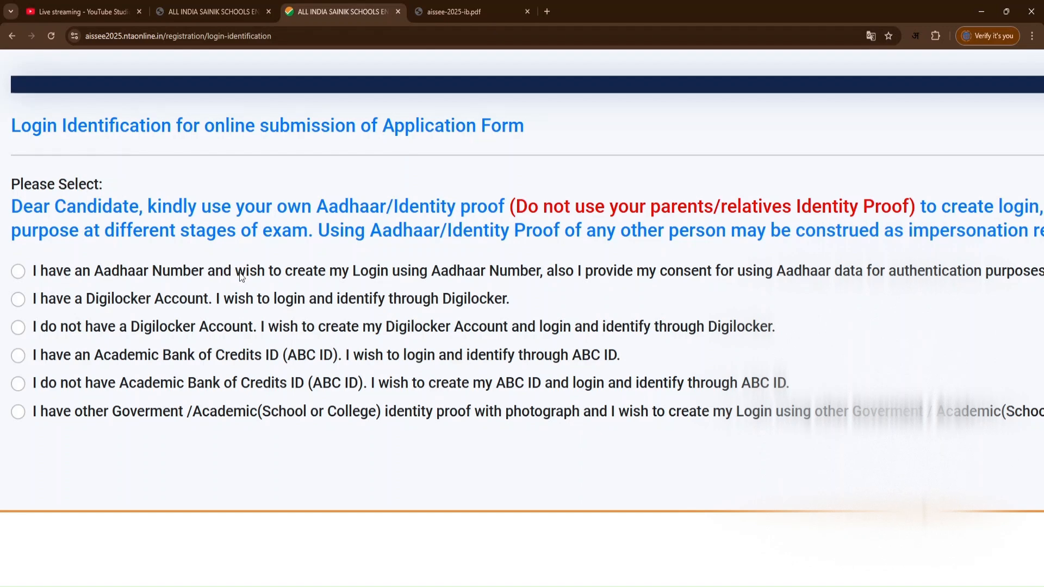
pyautogui.click(264, 287)
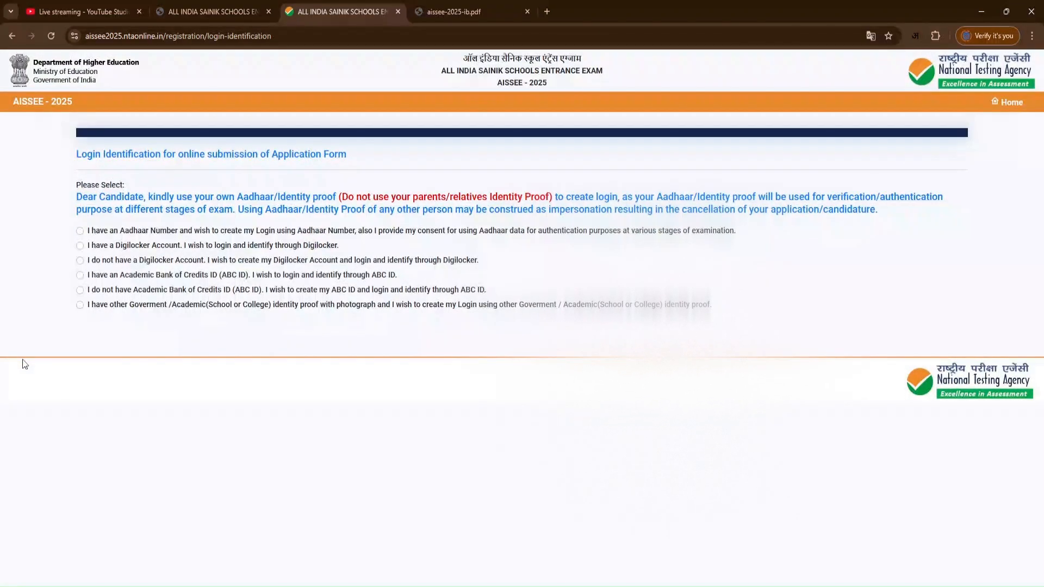
pyautogui.scroll(5, 3, 245)
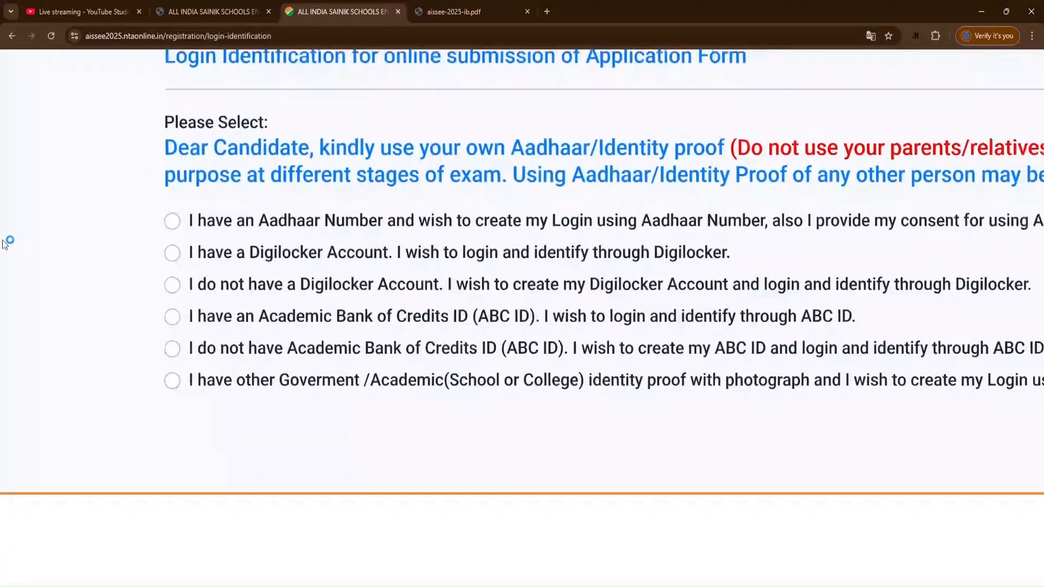
pyautogui.scroll(-5, 3, 245)
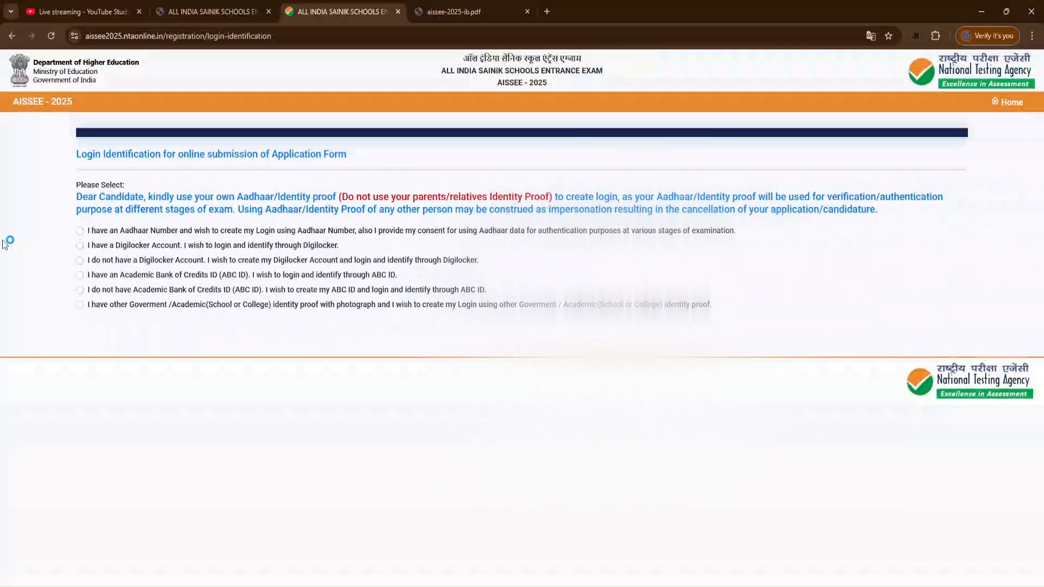
# - Choose other Government/Academic identity proof, enter type OTHER and proof PAN, and proceed
pyautogui.click(80, 307)
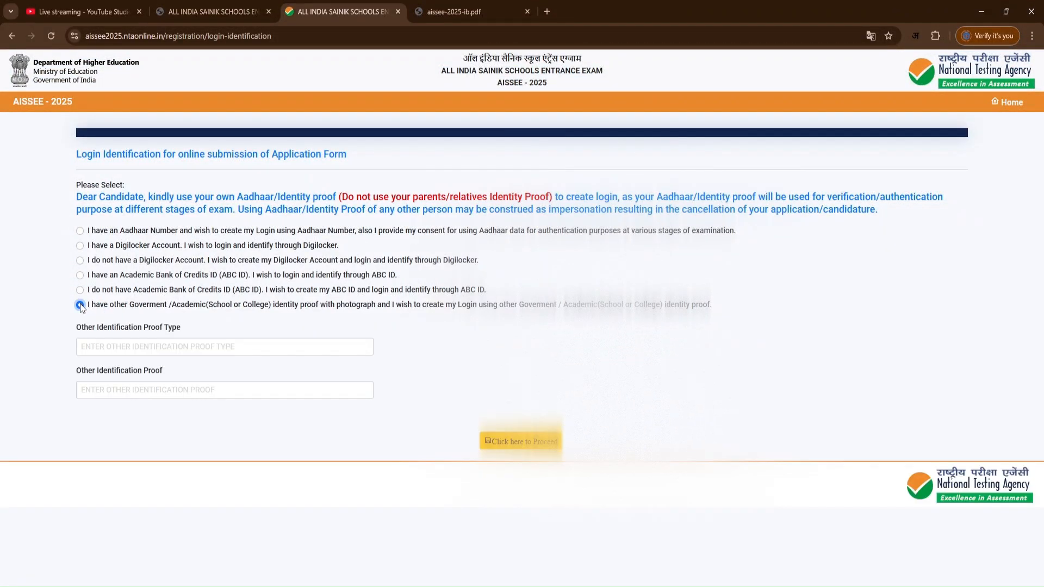
pyautogui.click(160, 346)
pyautogui.write('OTHER')
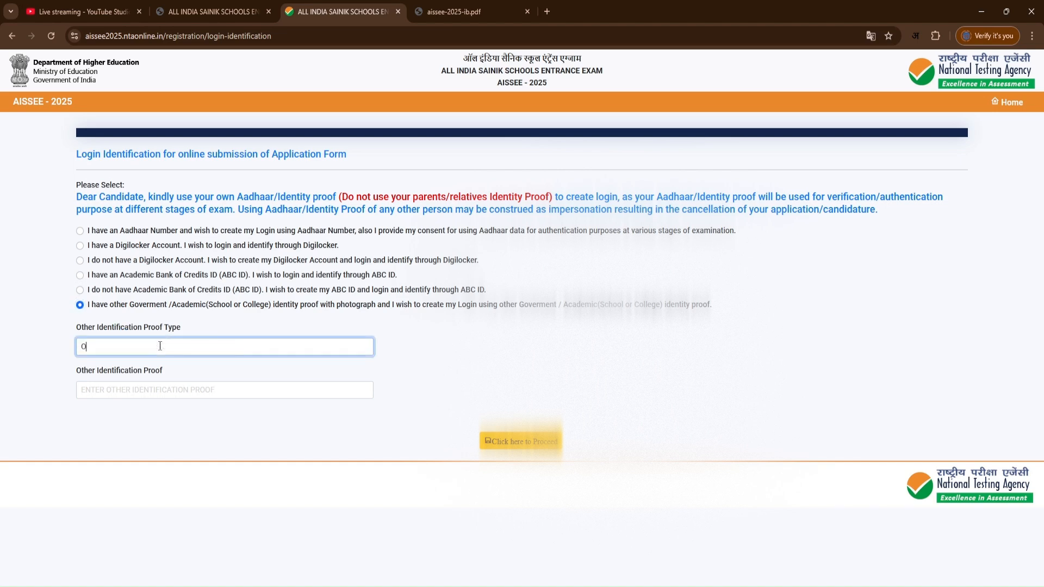
pyautogui.click(142, 392)
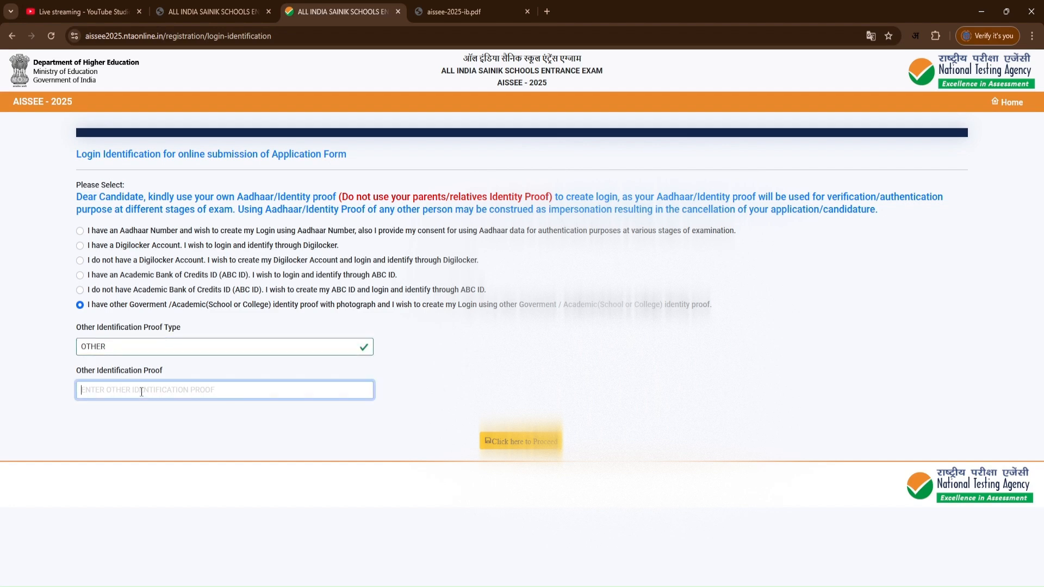
pyautogui.write('PAN')
pyautogui.click(517, 441)
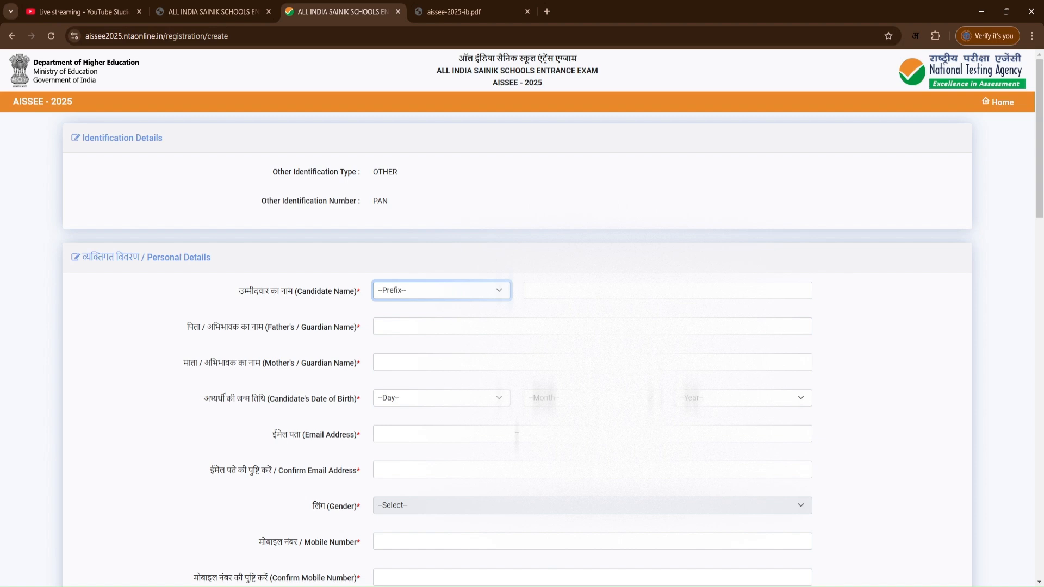
# - Set the name prefix to Mr. and enter the candidate's name
pyautogui.click(516, 437)
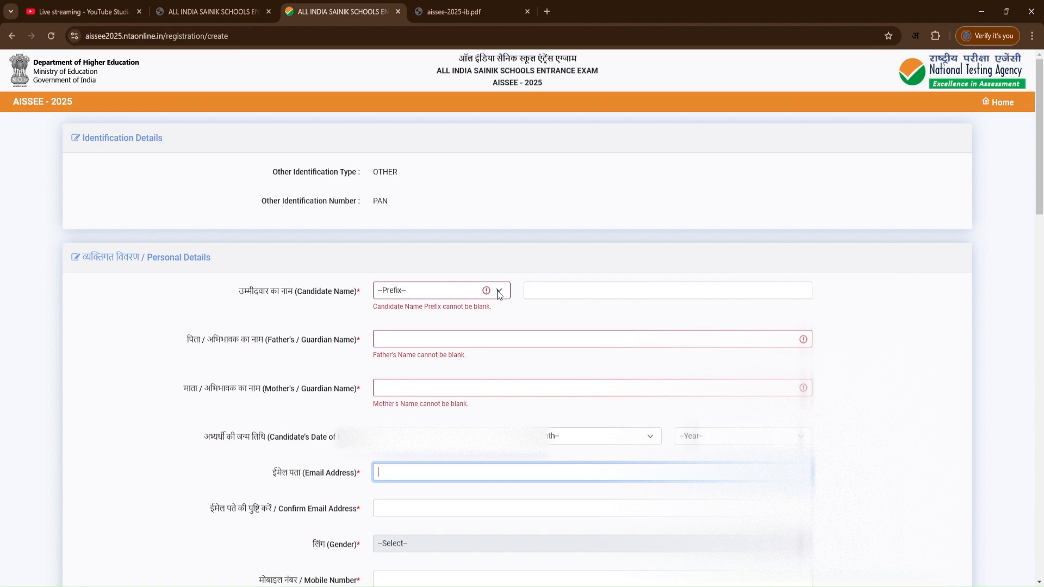
pyautogui.scroll(4, 397, 302)
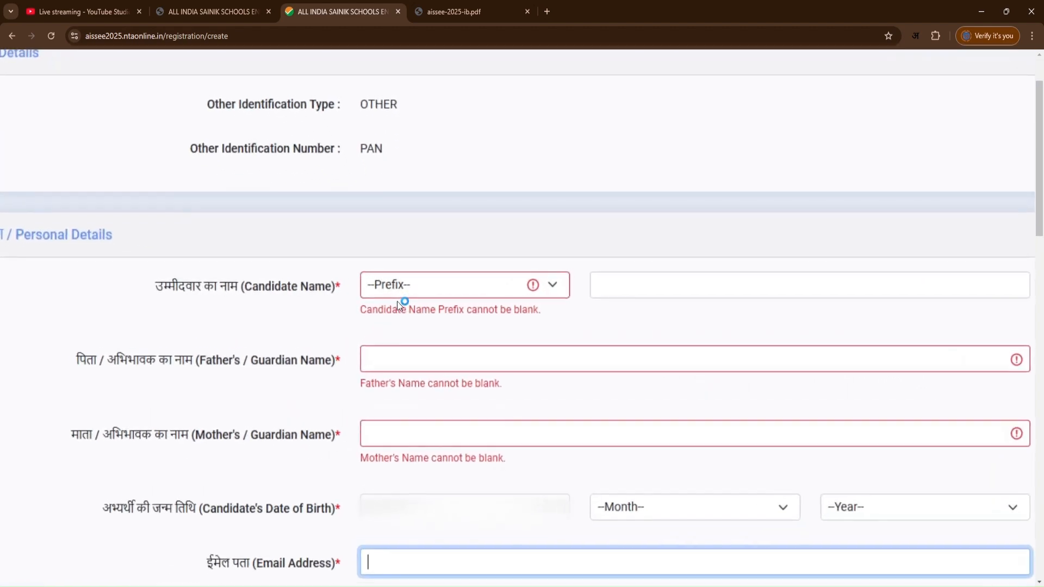
pyautogui.click(555, 284)
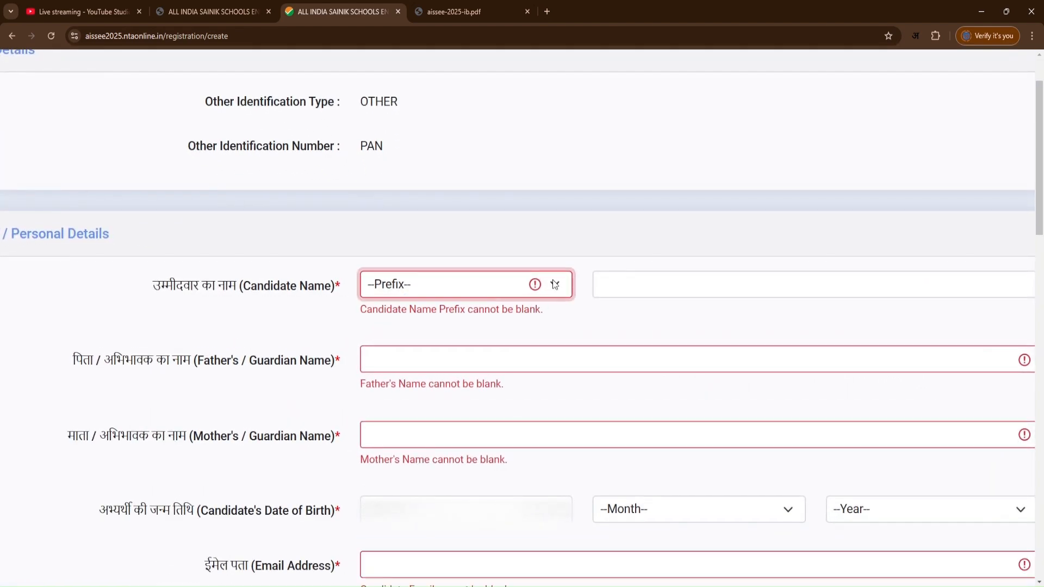
pyautogui.click(384, 315)
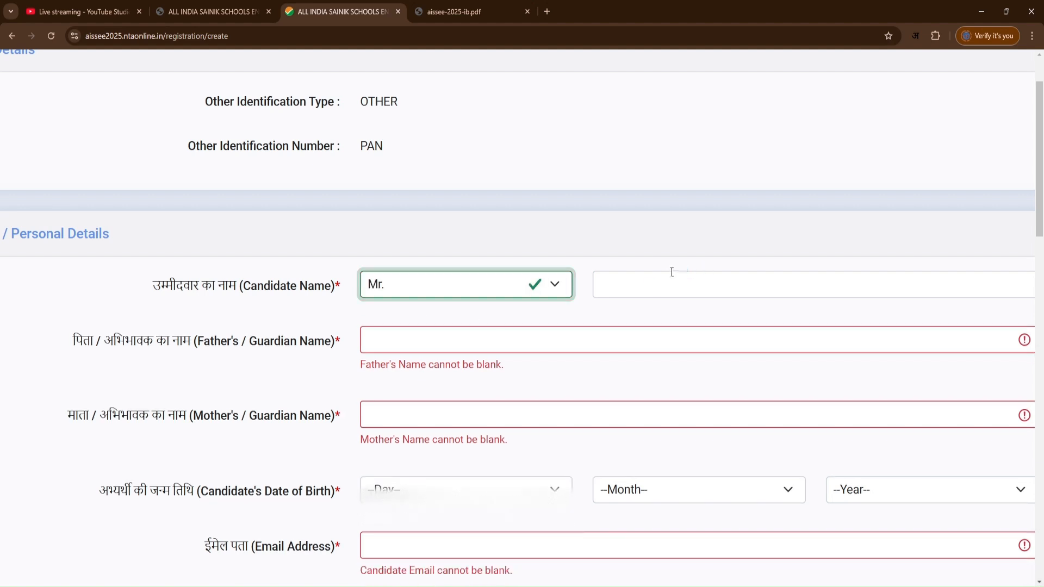
pyautogui.click(650, 282)
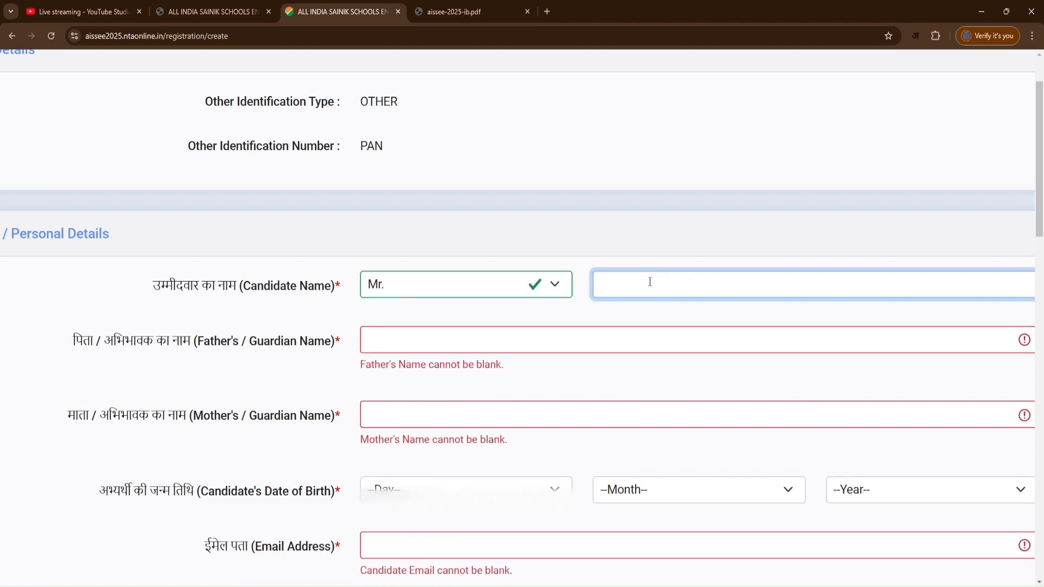
pyautogui.write('NA')
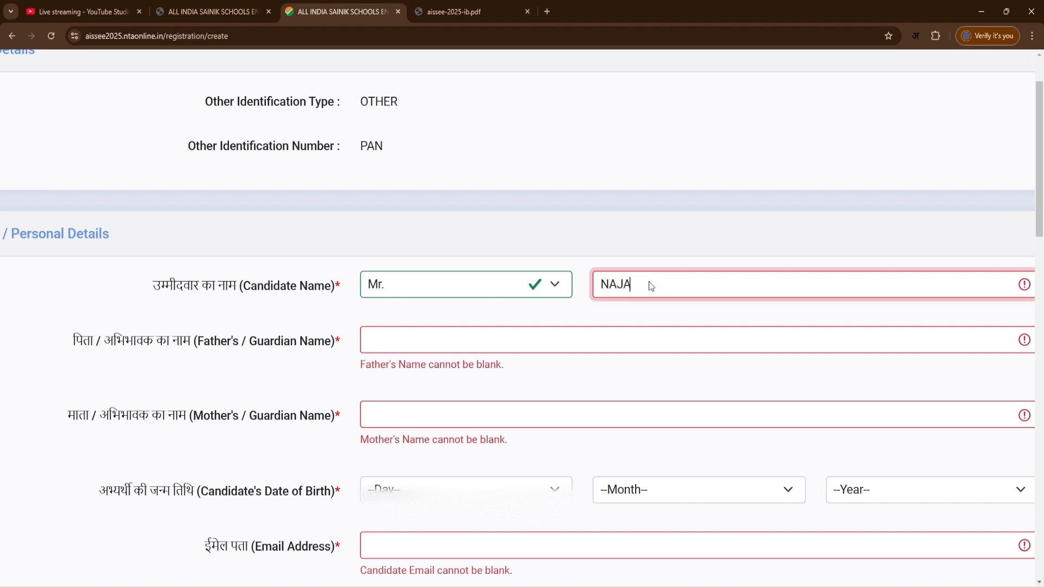
pyautogui.write('J')
pyautogui.press('BackSpace')
pyautogui.write('MAN')
# - Fill in the father's / guardian name and the mother's / guardian name
pyautogui.click(382, 344)
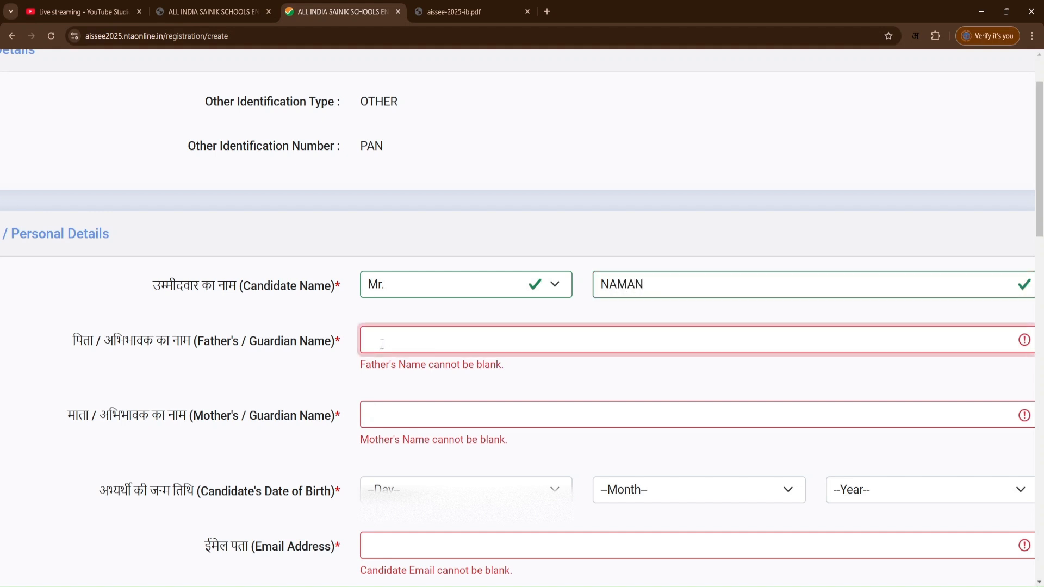
pyautogui.write('XYZ')
pyautogui.click(375, 407)
pyautogui.click(375, 397)
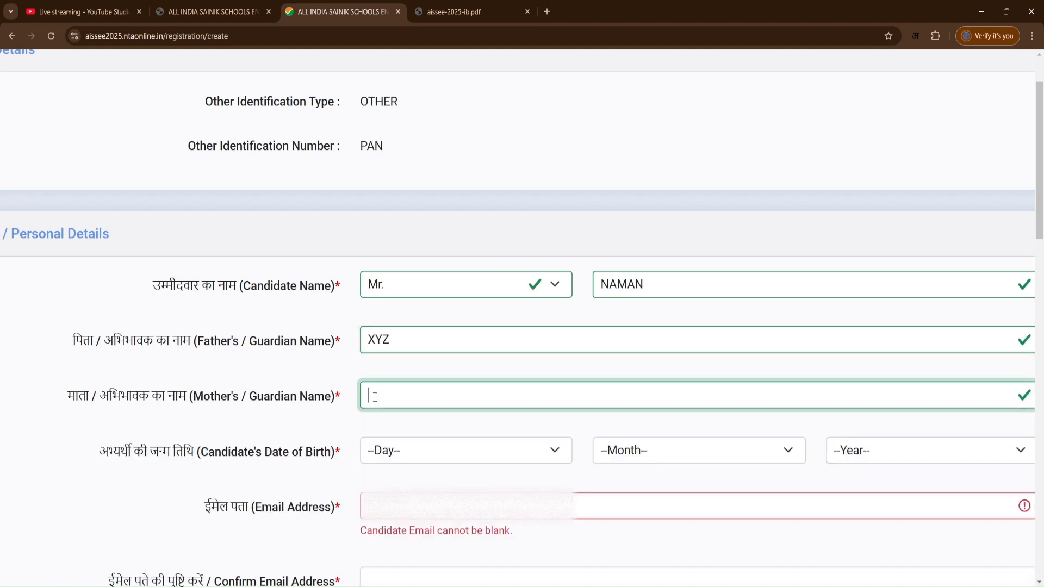
pyautogui.write('ABC')
# - Set the date of birth to 02 May 2014
pyautogui.click(403, 453)
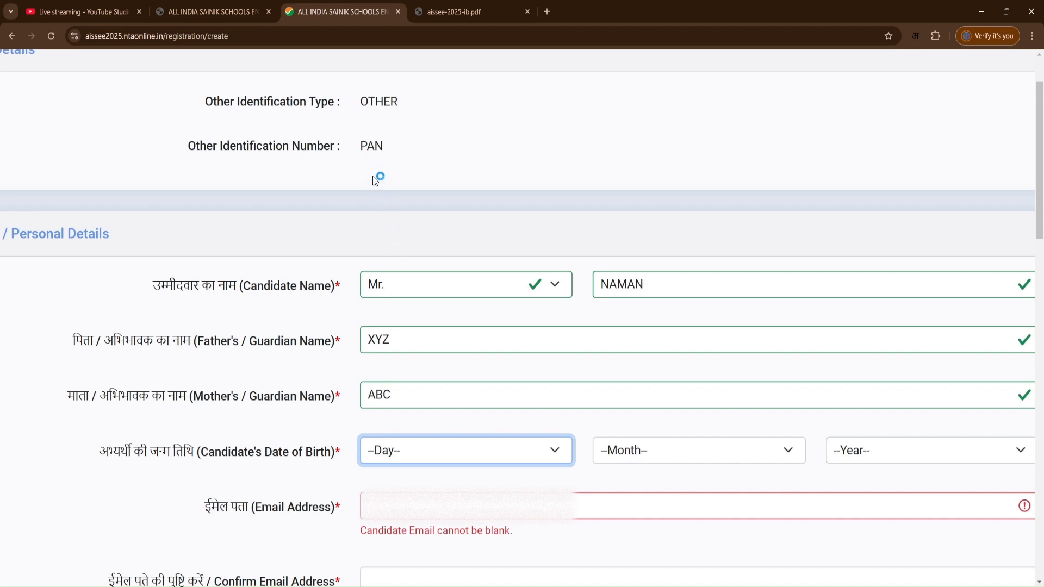
pyautogui.press('Down')
pyautogui.press('Down')
pyautogui.press('Tab')
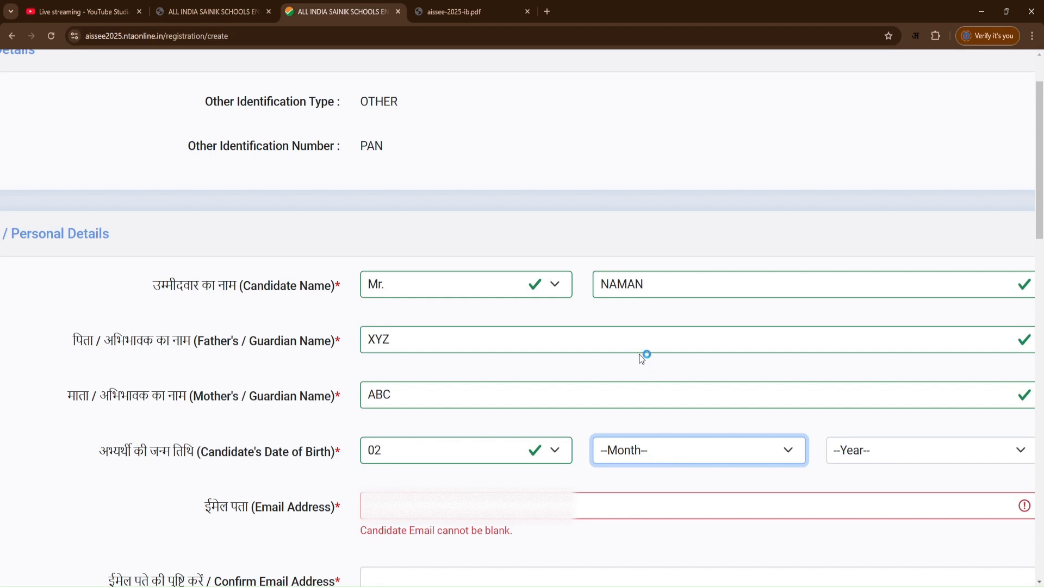
pyautogui.press('Down')
pyautogui.press('Down')
pyautogui.press('Down')
pyautogui.press('Down')
pyautogui.press('Down')
pyautogui.press('Tab')
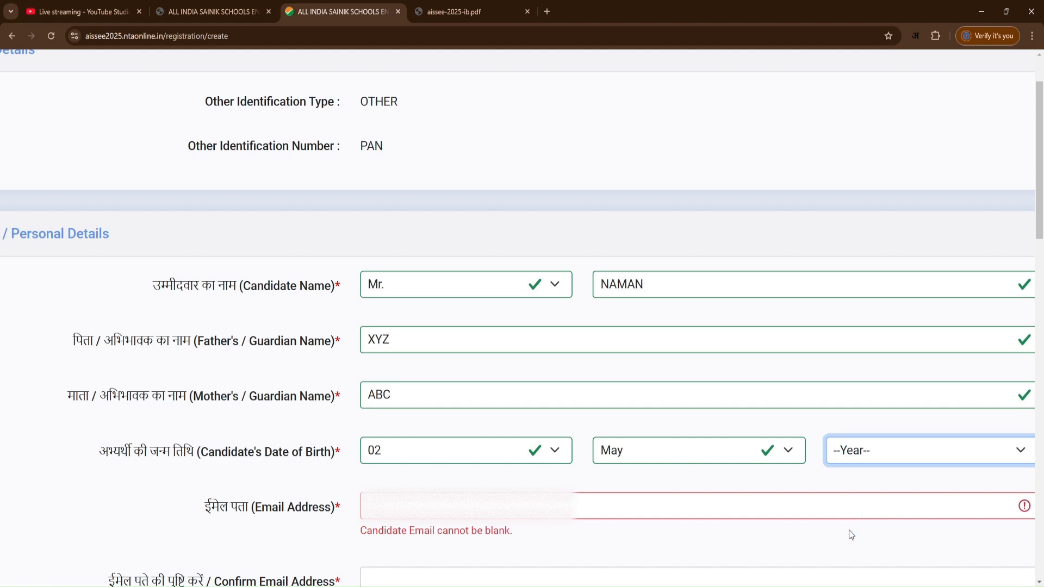
pyautogui.write('2014')
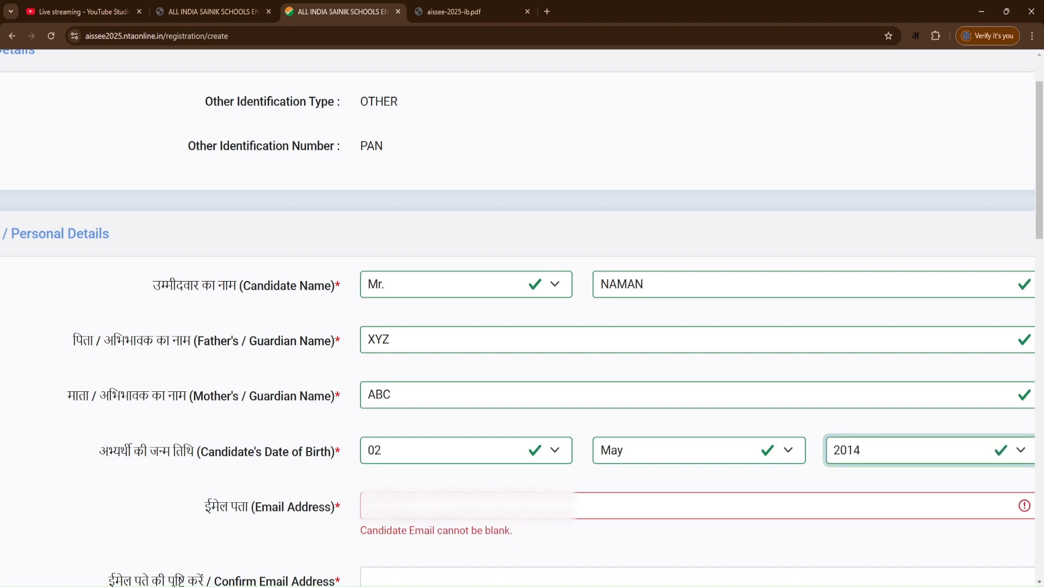
# - Enter the candidate's e-mail address and its confirmation
pyautogui.click(467, 507)
pyautogui.write('...')
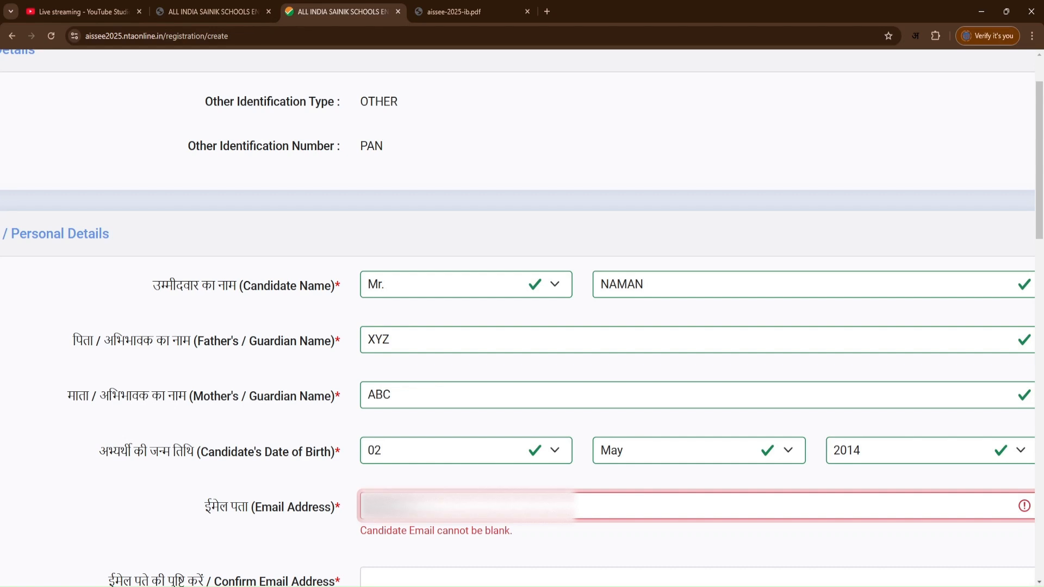
pyautogui.write('...')
pyautogui.press('BackSpace')
pyautogui.press('BackSpace')
pyautogui.press('BackSpace')
pyautogui.write('...')
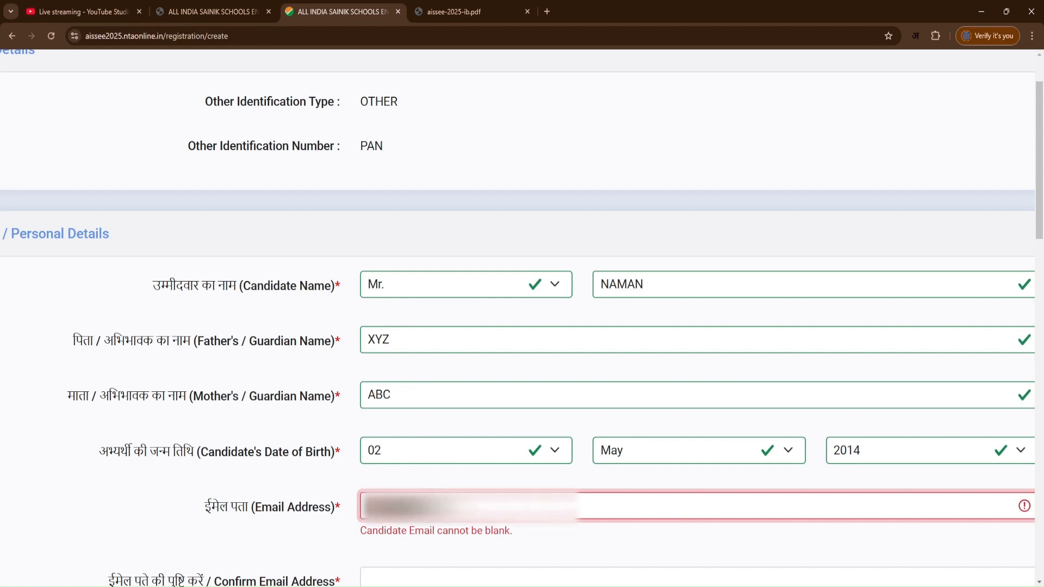
pyautogui.press('BackSpace')
pyautogui.press('BackSpace')
pyautogui.press('BackSpace')
pyautogui.write('ra')
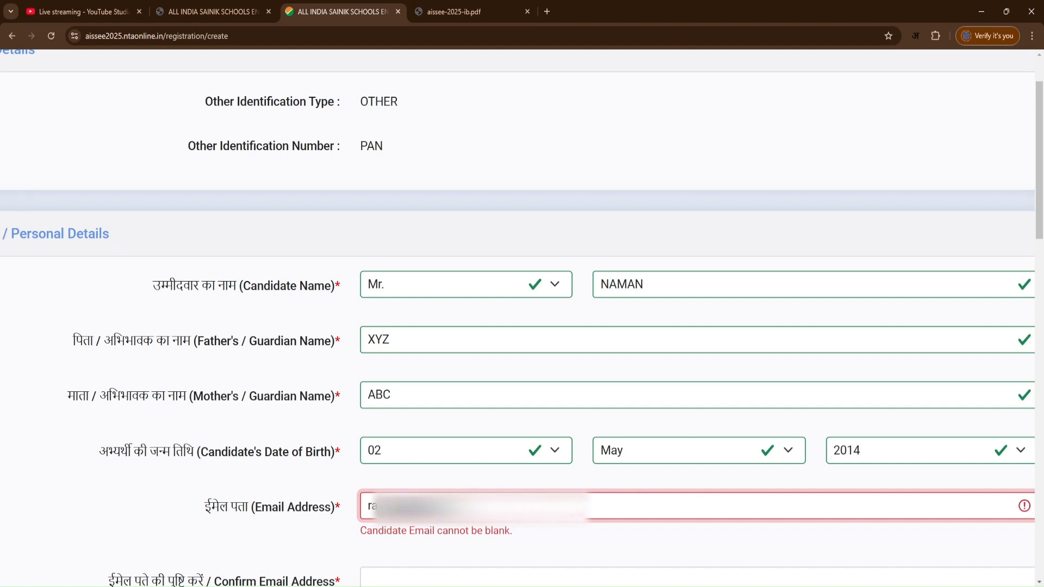
pyautogui.write('......')
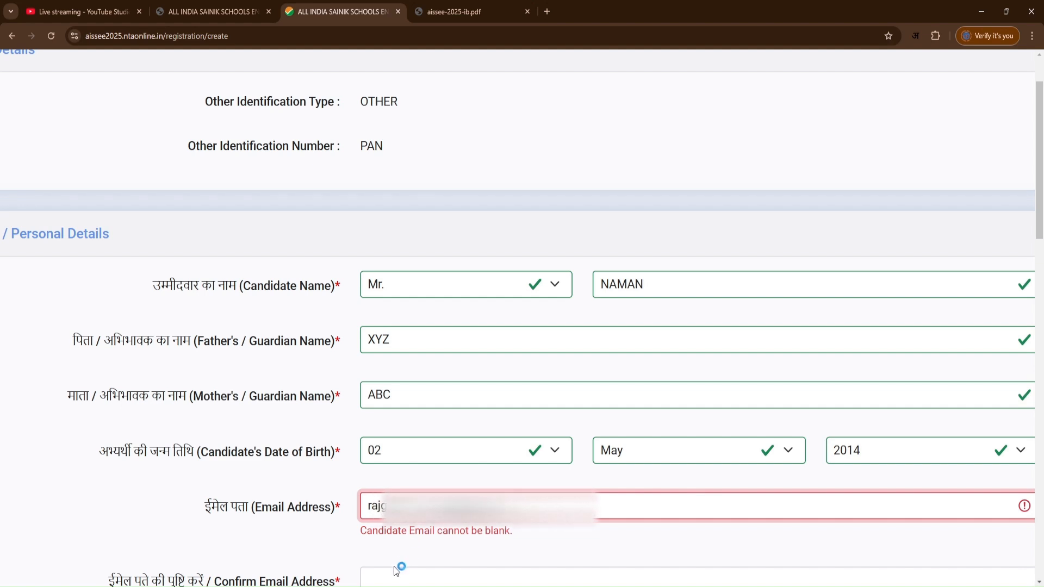
pyautogui.click(392, 575)
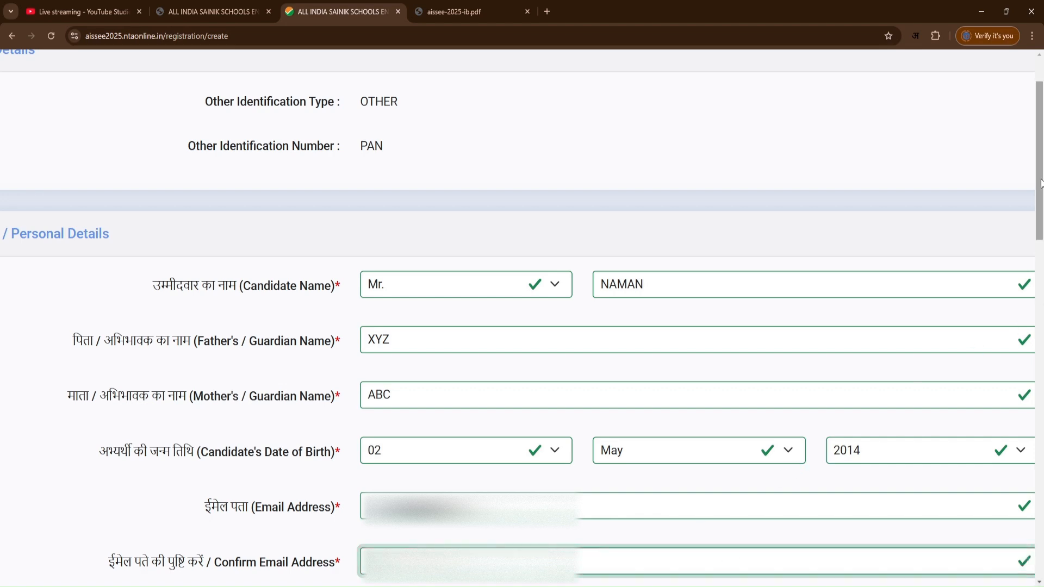
# - Enter the candidate's mobile number in both the Mobile Number and confirmation fields
pyautogui.moveTo(1041, 183); pyautogui.dragTo(1041, 240)
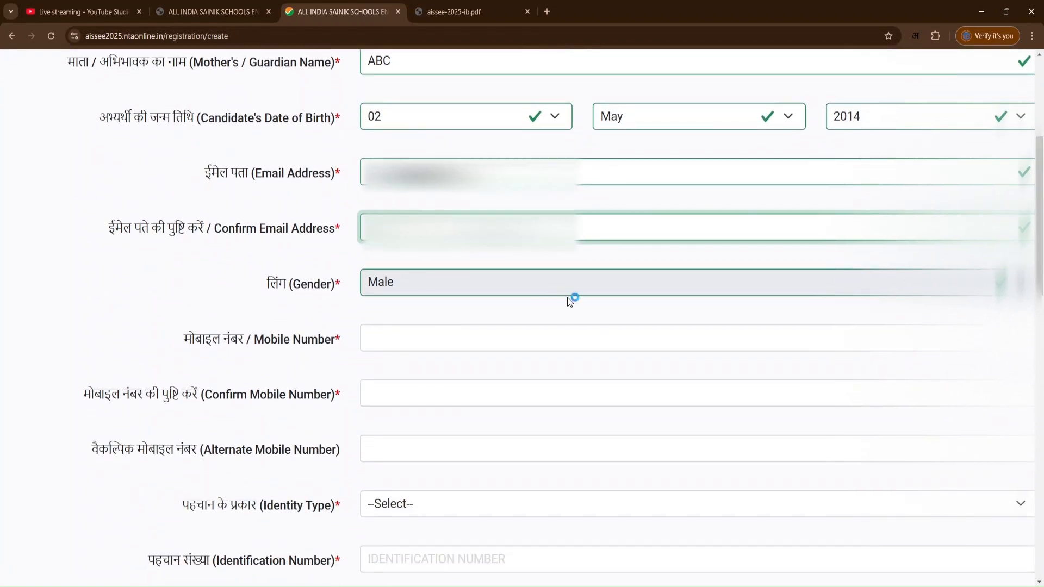
pyautogui.click(415, 333)
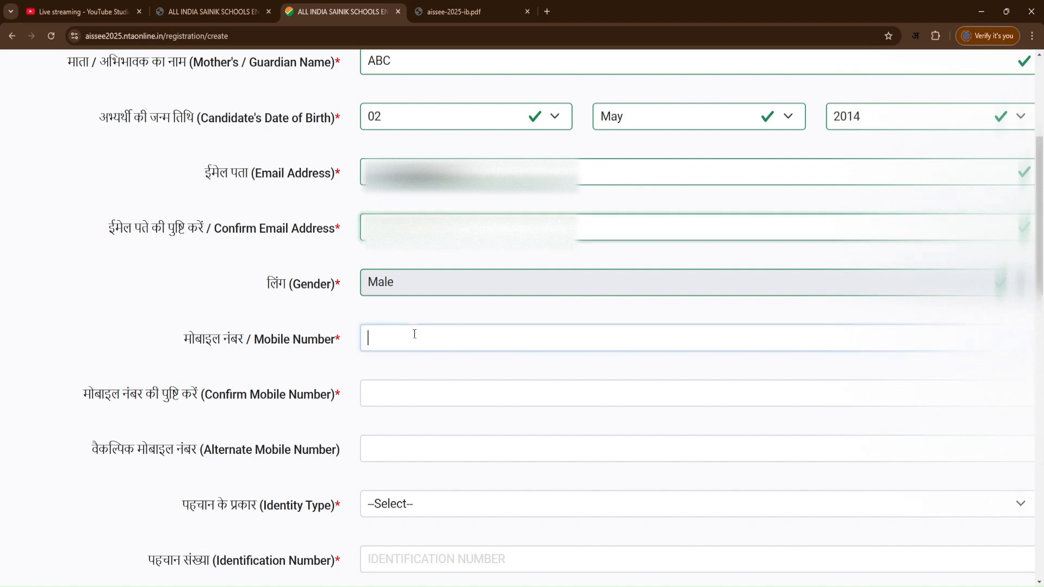
pyautogui.write('9')
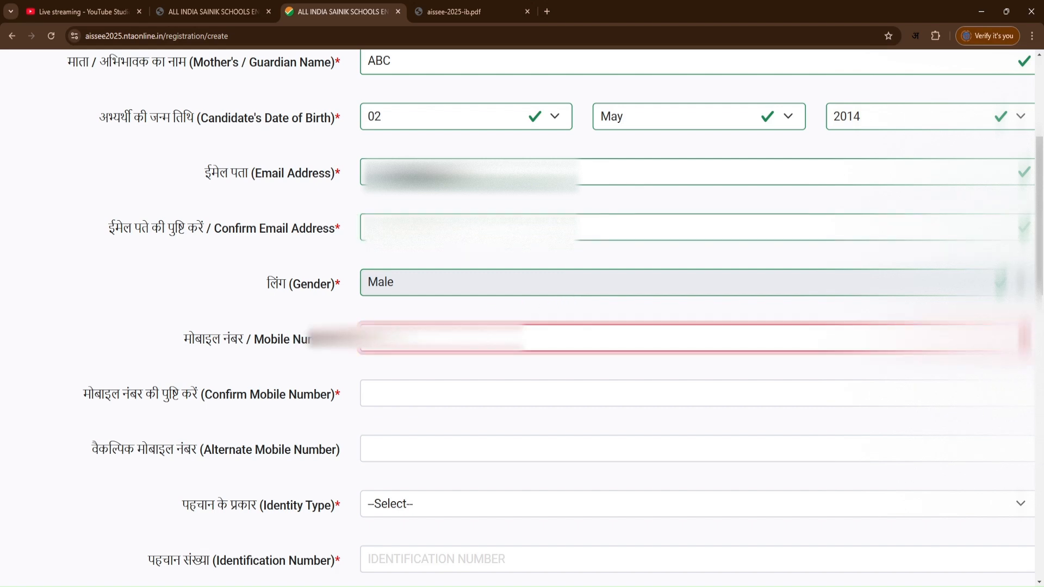
pyautogui.write('999999')
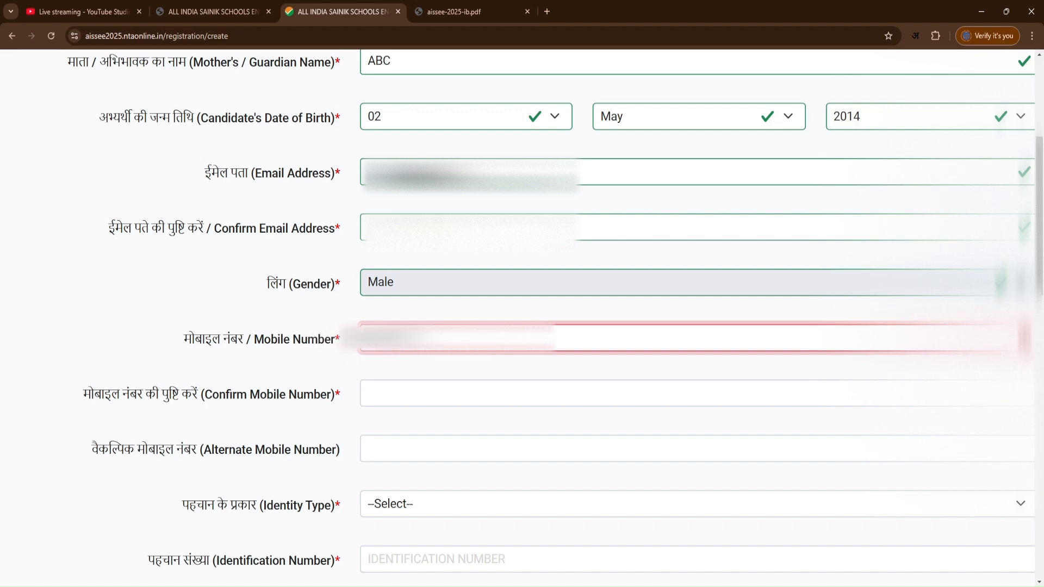
pyautogui.write('99')
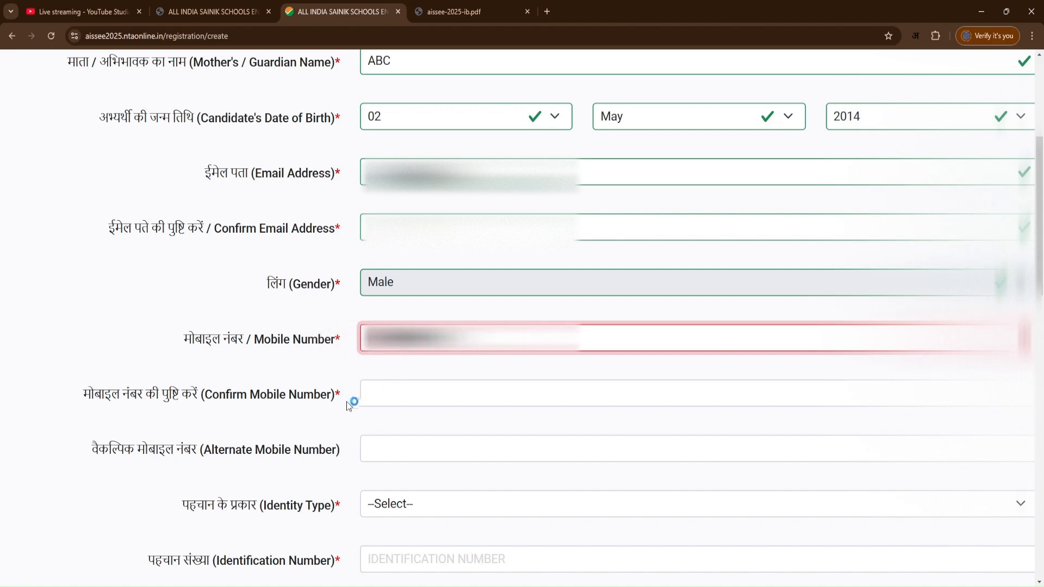
pyautogui.click(363, 397)
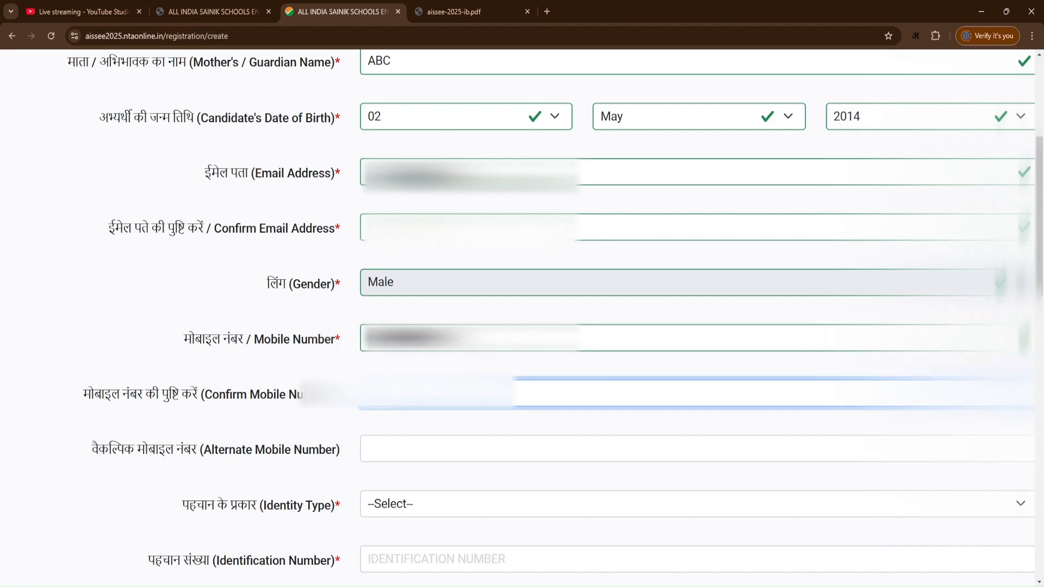
pyautogui.write('99999999')
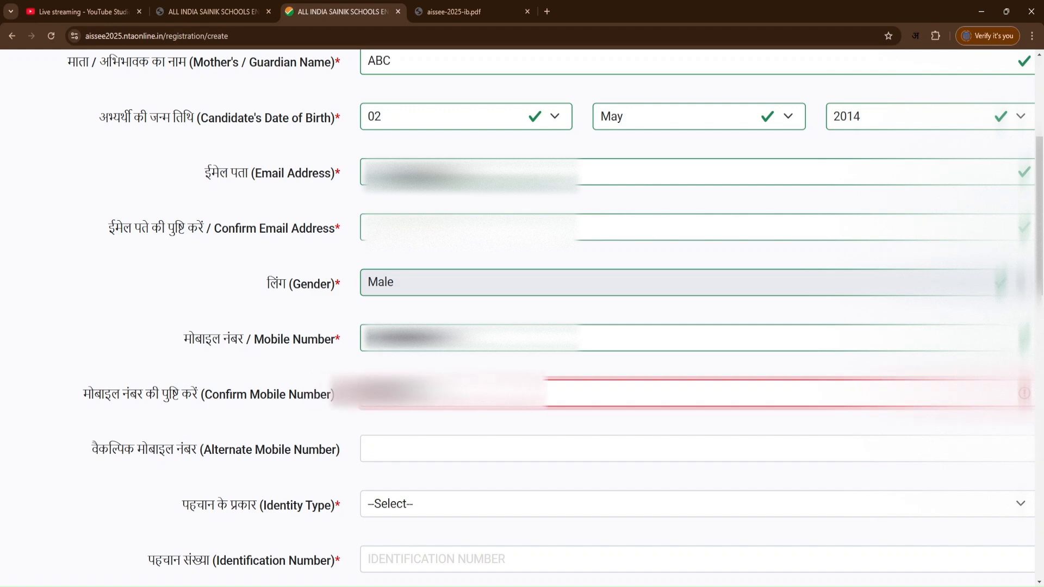
pyautogui.write('99')
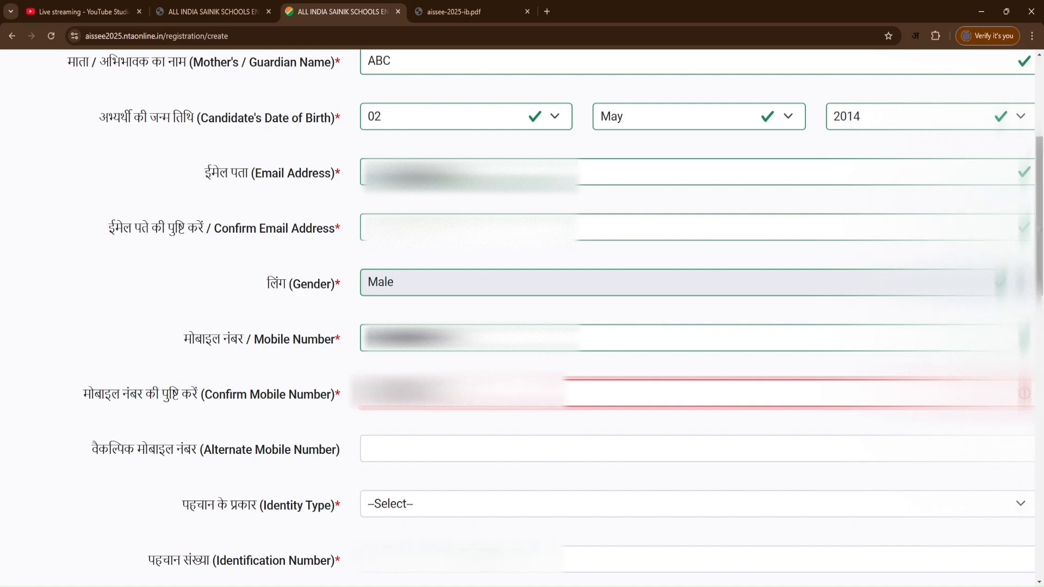
# - Choose PAN CARD as the identity type and begin entering the identification number
pyautogui.scroll(-4, 1041, 223)
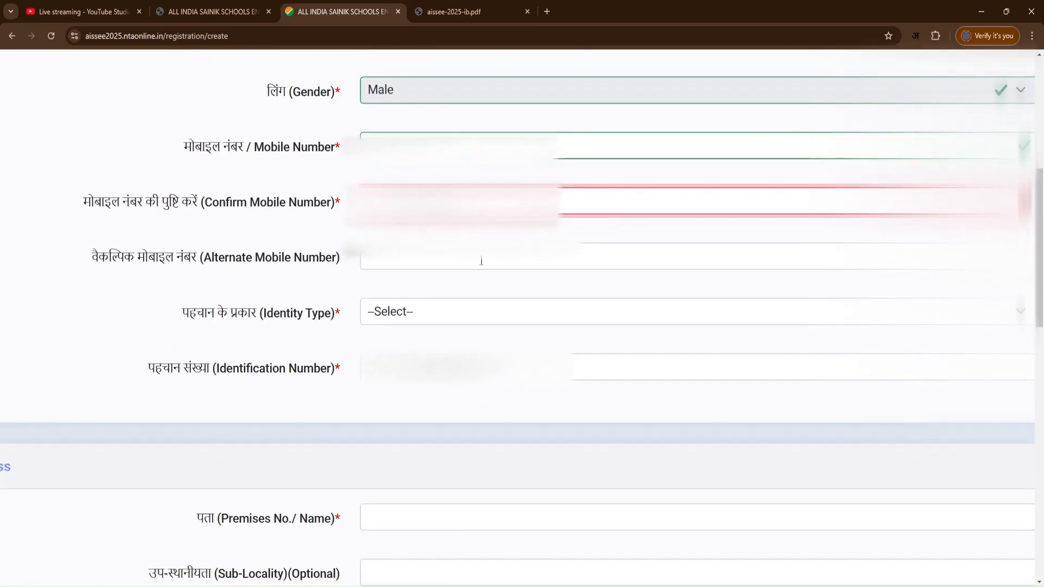
pyautogui.click(410, 314)
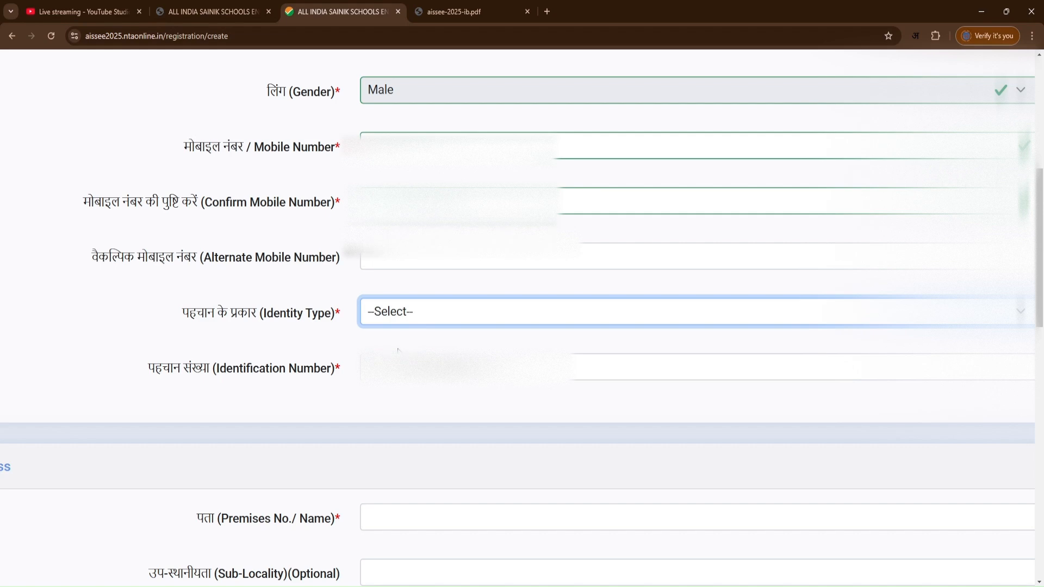
pyautogui.click(398, 349)
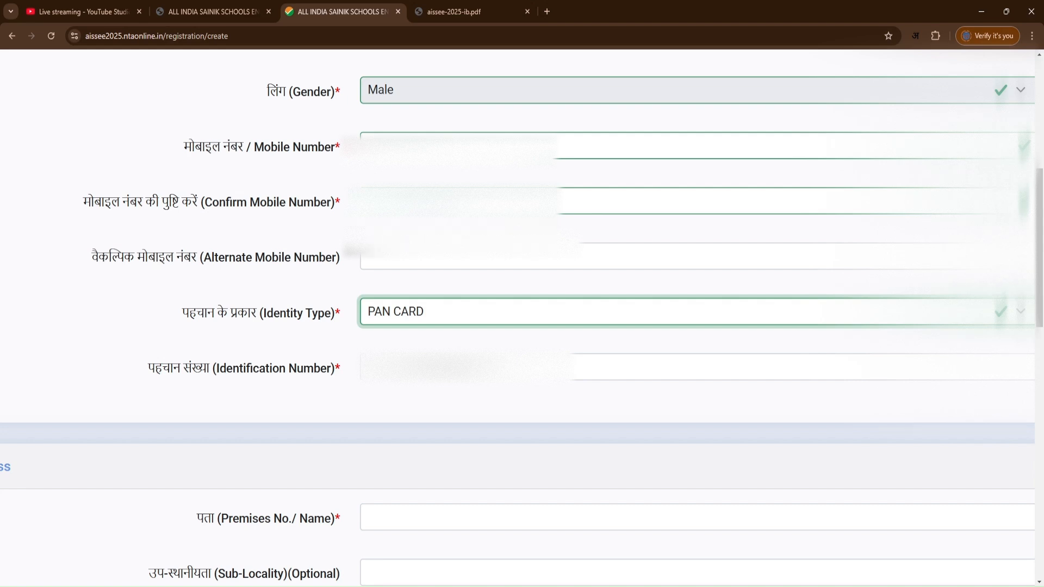
pyautogui.click(446, 367)
pyautogui.write('A')
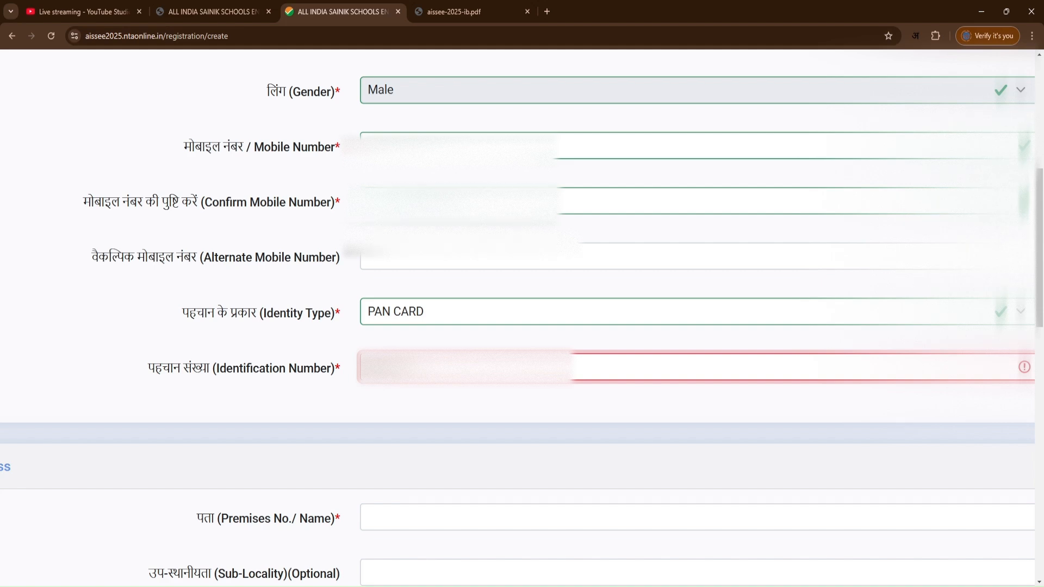
pyautogui.write('123')
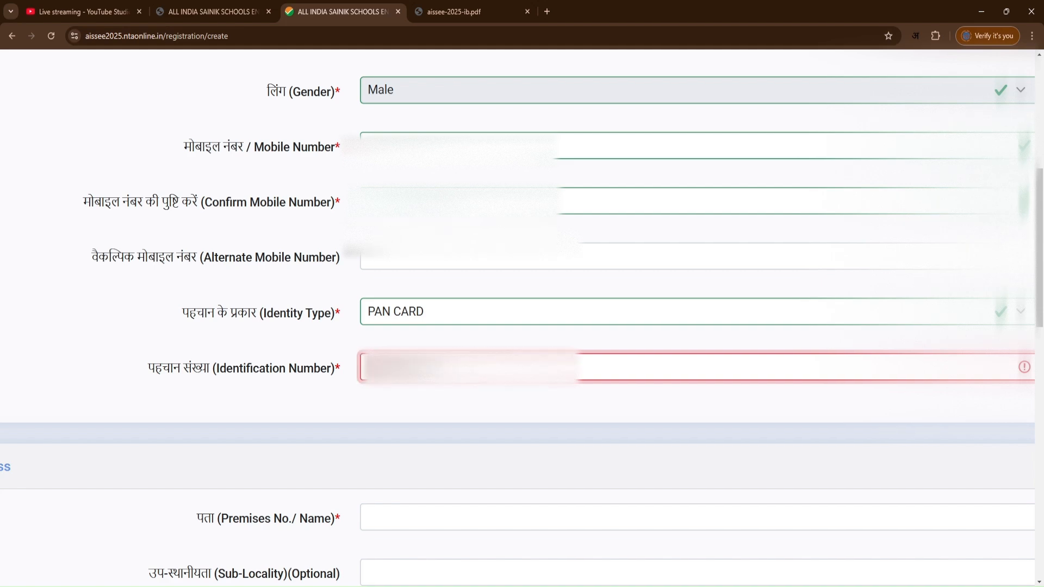
pyautogui.click(625, 409)
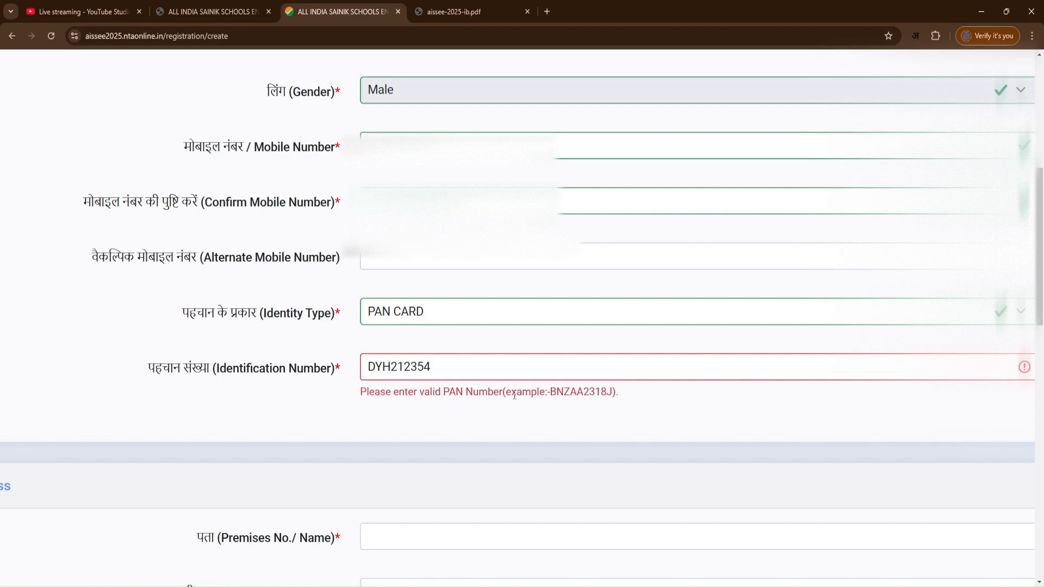
pyautogui.click(449, 369)
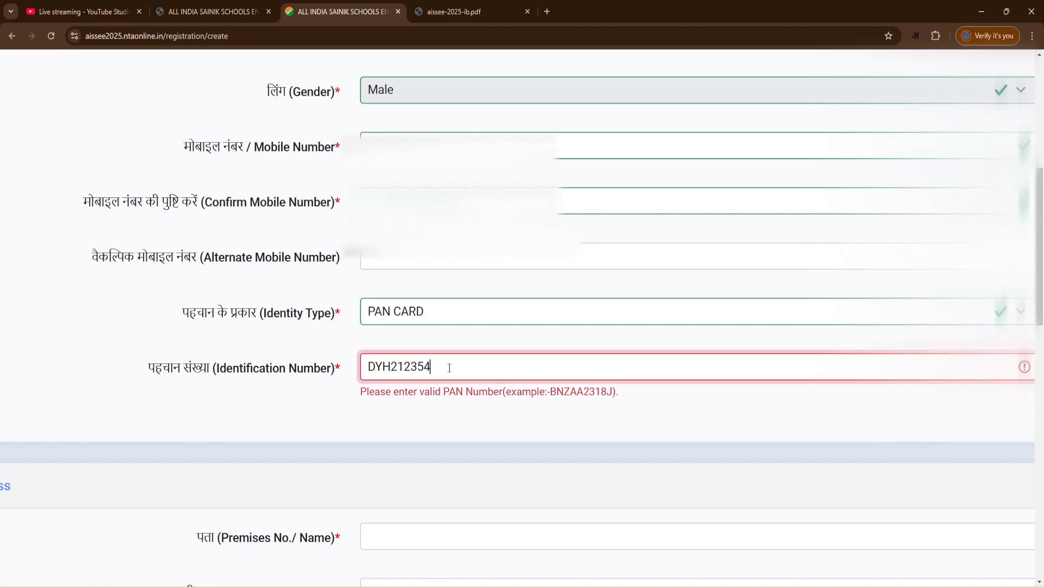
pyautogui.press('BackSpace')
pyautogui.write('J')
# - Retype the identification number as a valid PAN so it passes validation
pyautogui.click(424, 367)
pyautogui.write('4')
pyautogui.click(471, 408)
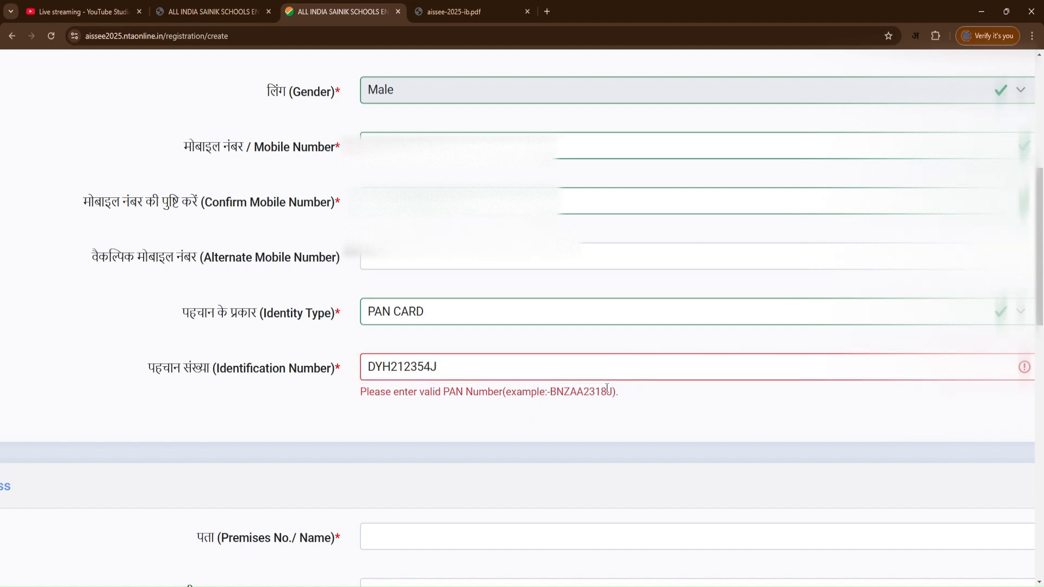
pyautogui.click(471, 364)
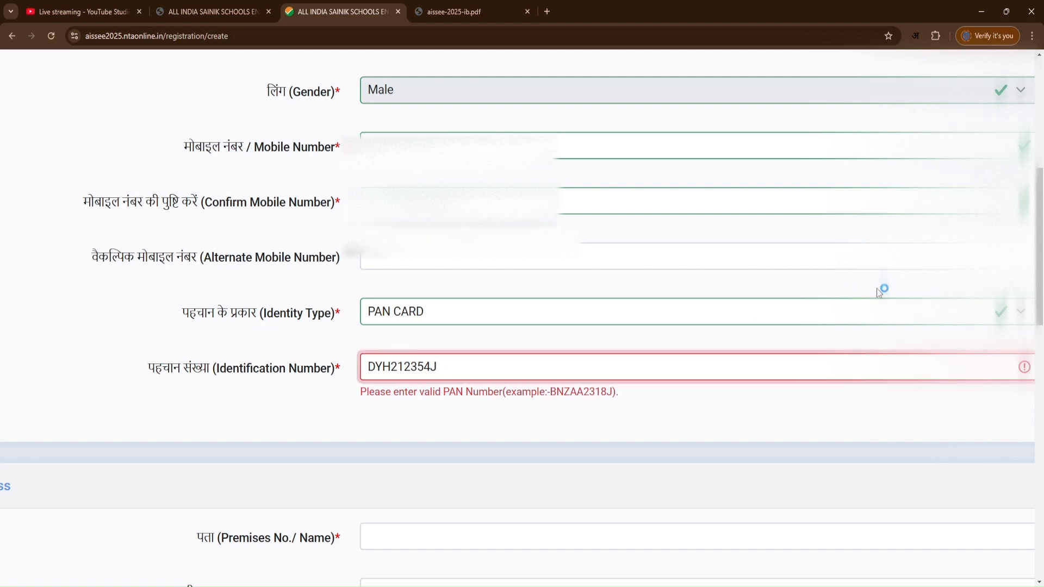
pyautogui.moveTo(1034, 239); pyautogui.dragTo(1042, 280)
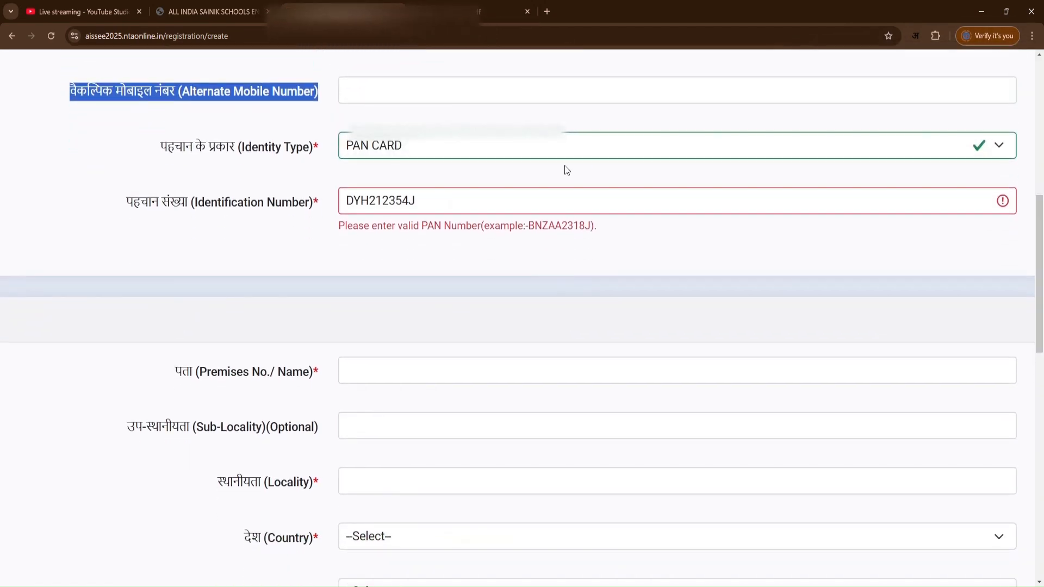
pyautogui.click(426, 199)
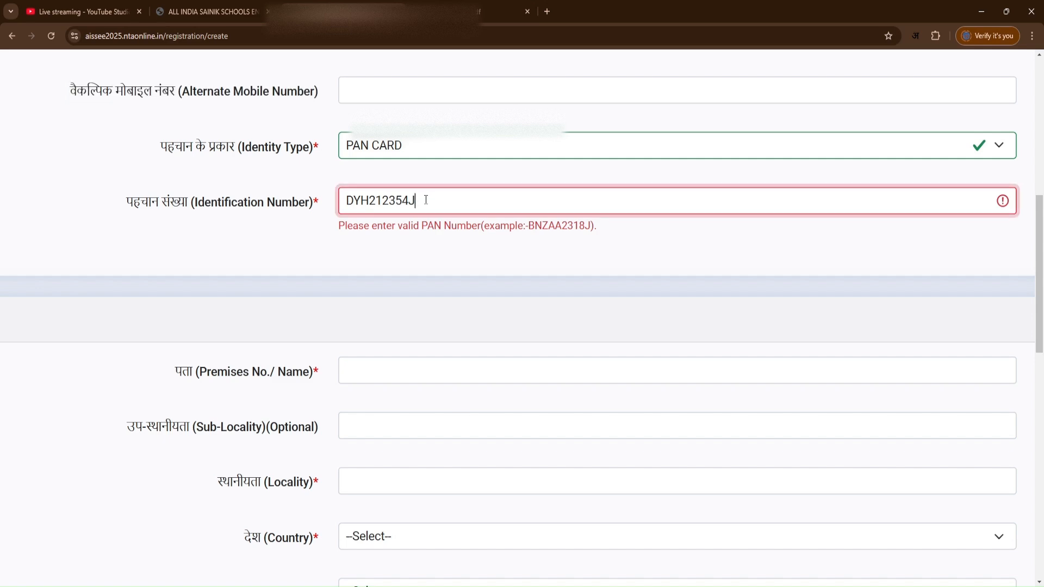
pyautogui.press('BackSpace')
pyautogui.press('BackSpace')
pyautogui.press('BackSpace')
pyautogui.press('BackSpace')
pyautogui.press('BackSpace')
pyautogui.press('BackSpace')
pyautogui.press('BackSpace')
pyautogui.click(412, 359)
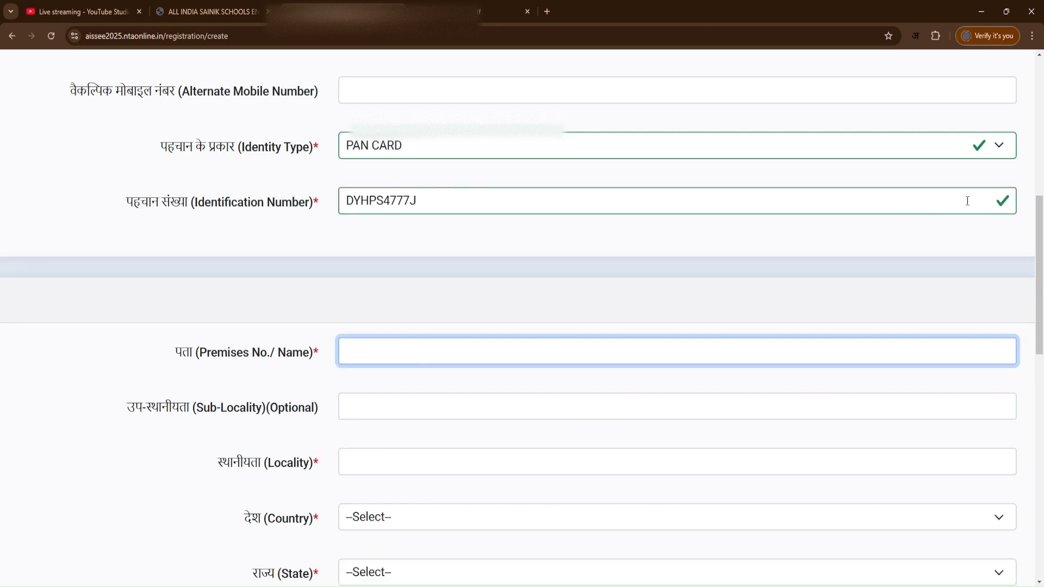
# - Fill in the present address fields: premises, locality, country, state and pin code
pyautogui.moveTo(1041, 225); pyautogui.dragTo(1042, 266)
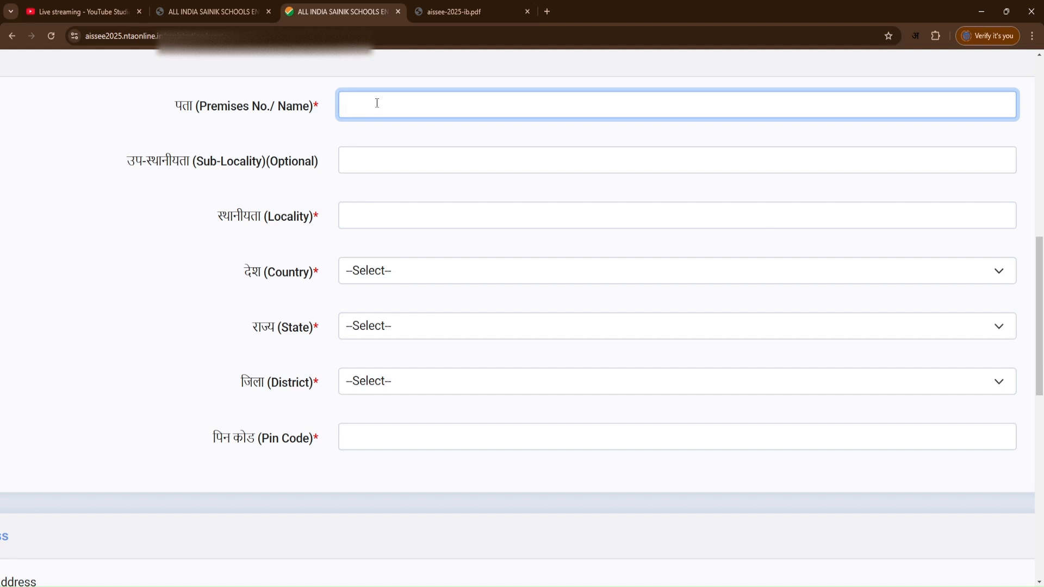
pyautogui.write('KATNI')
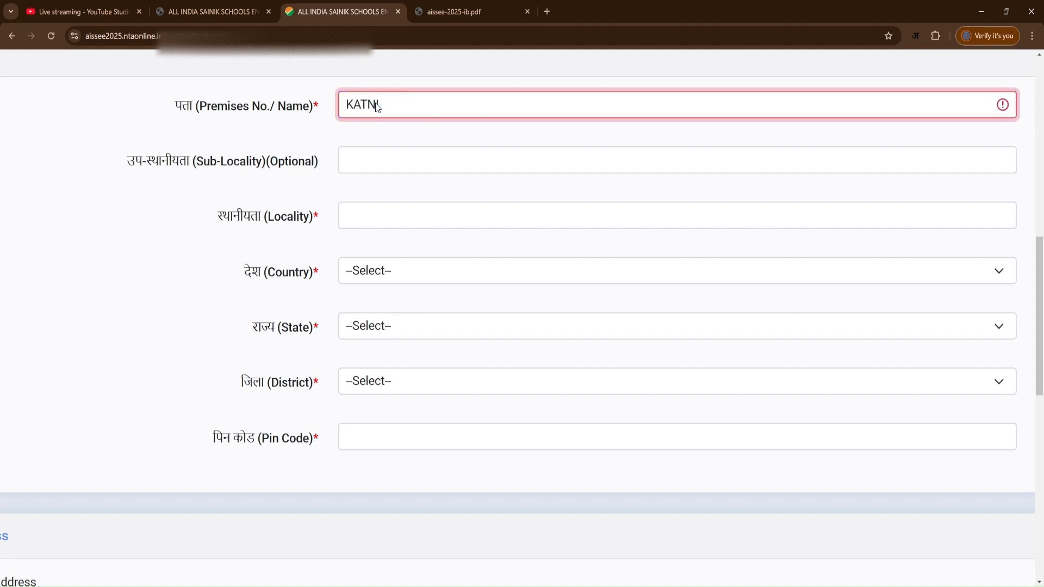
pyautogui.click(352, 211)
pyautogui.write('KAPNI')
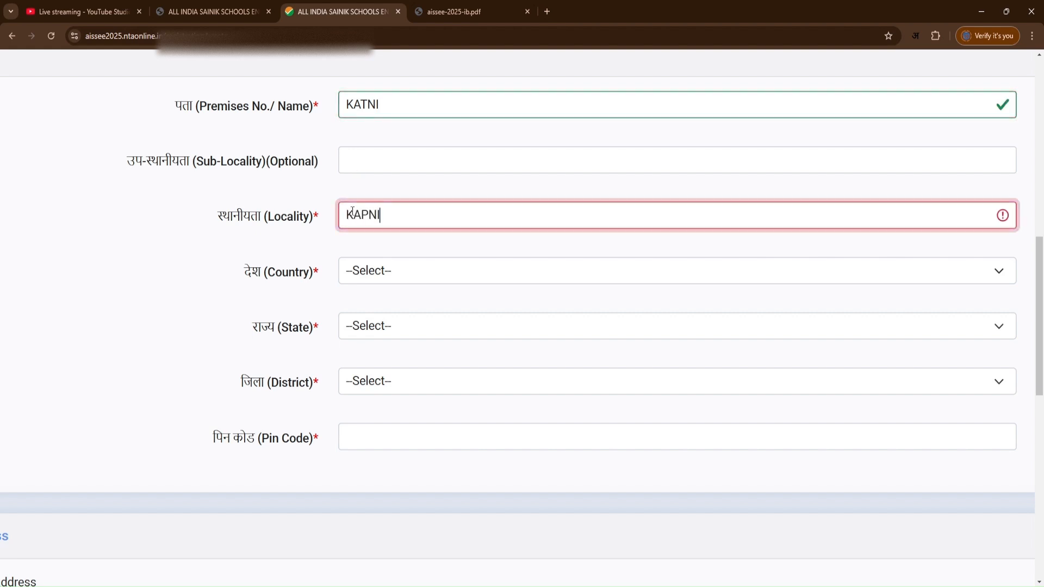
pyautogui.press('BackSpace')
pyautogui.press('BackSpace')
pyautogui.press('BackSpace')
pyautogui.write('TNI')
pyautogui.click(379, 272)
pyautogui.click(367, 307)
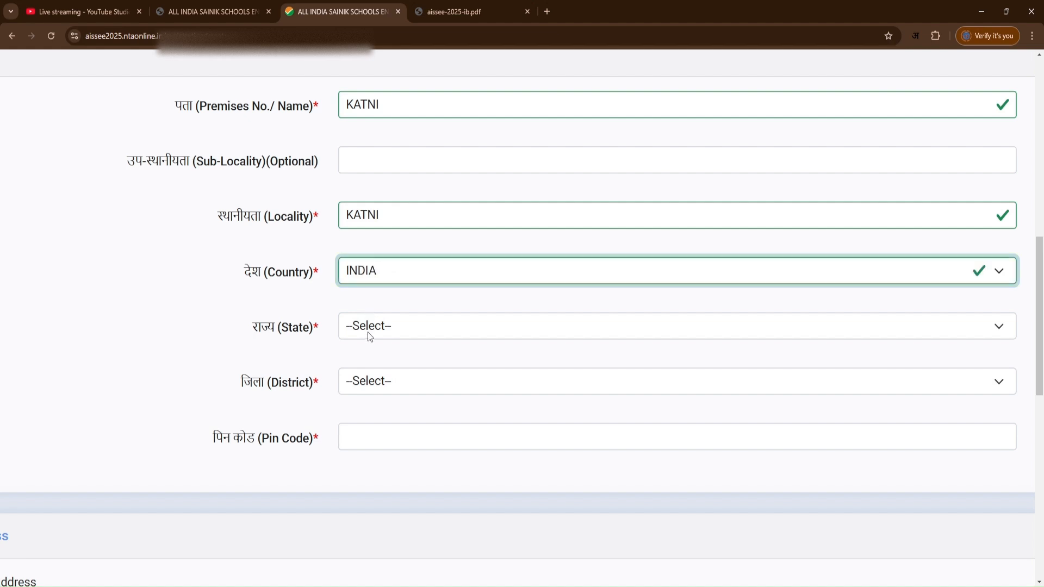
pyautogui.click(368, 333)
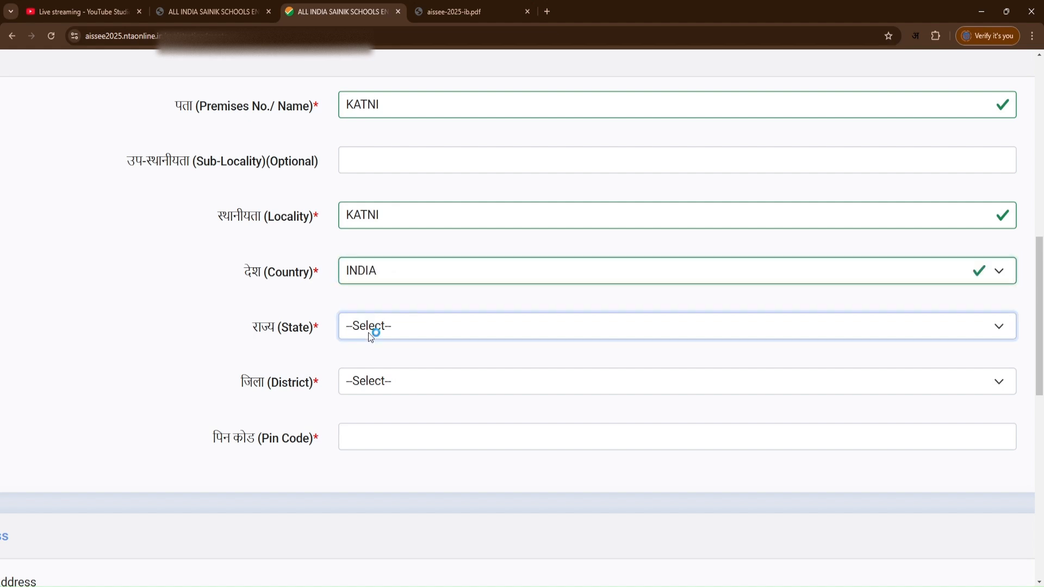
pyautogui.click(365, 261)
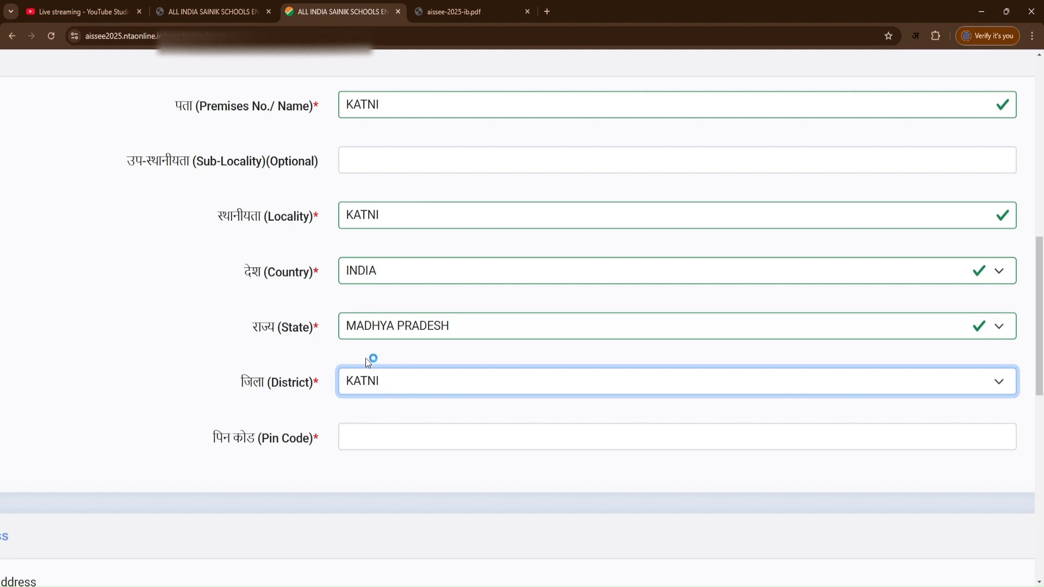
pyautogui.click(369, 446)
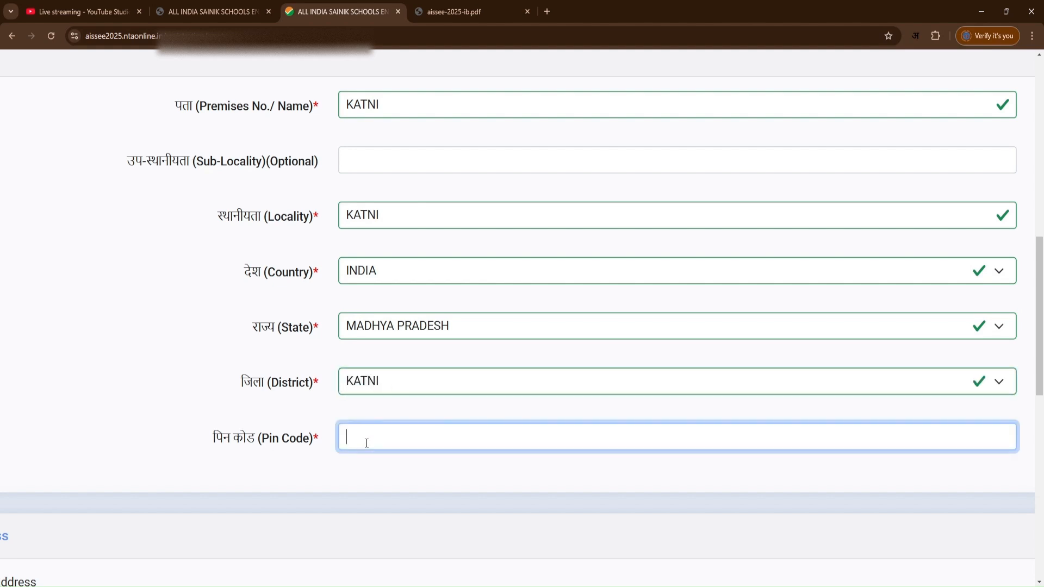
pyautogui.write('483501')
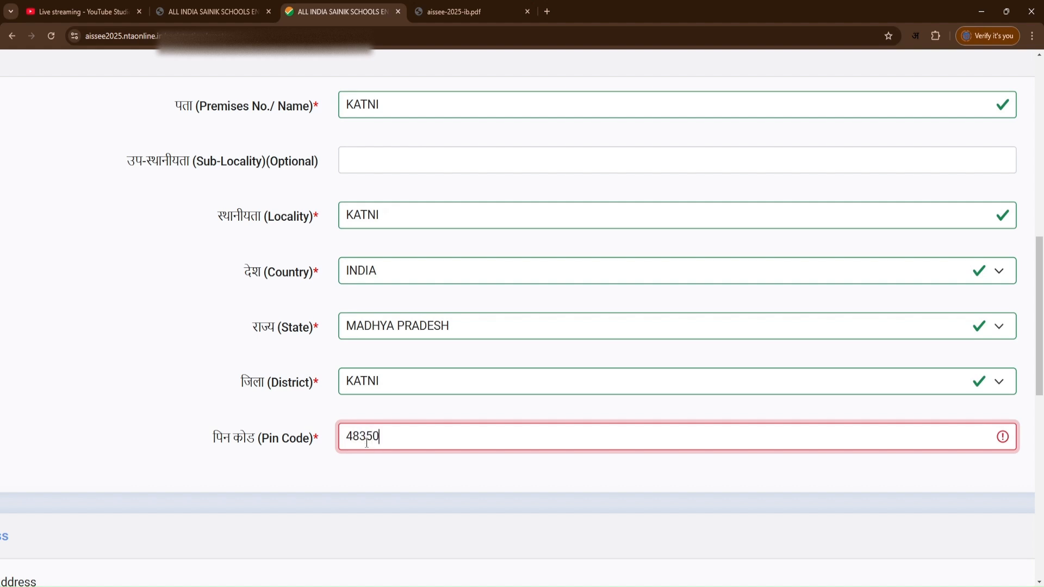
pyautogui.click(334, 476)
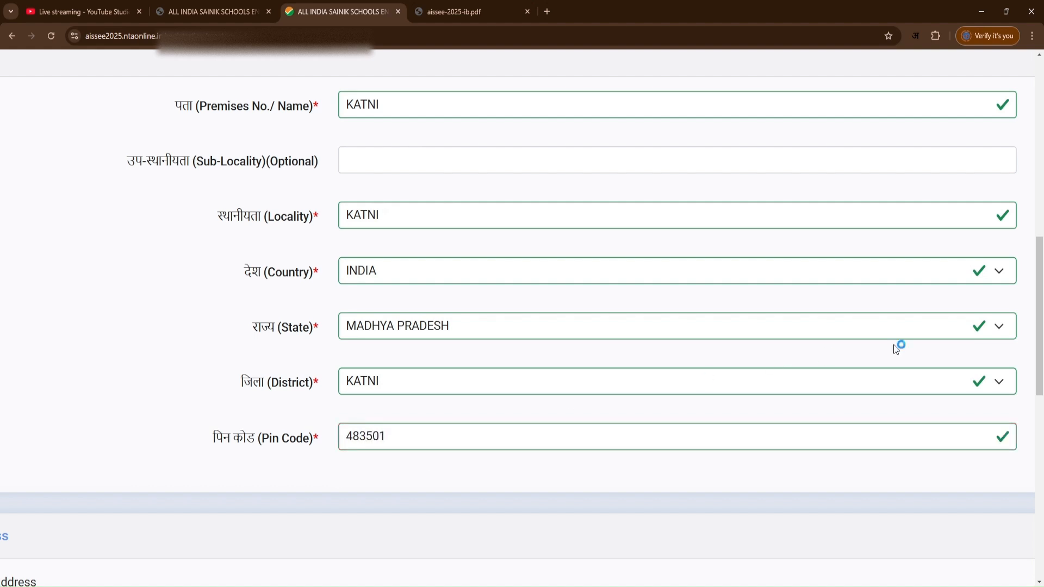
# - Copy the present address into the permanent address with 'Same as present address'
pyautogui.moveTo(1042, 281); pyautogui.dragTo(1042, 363)
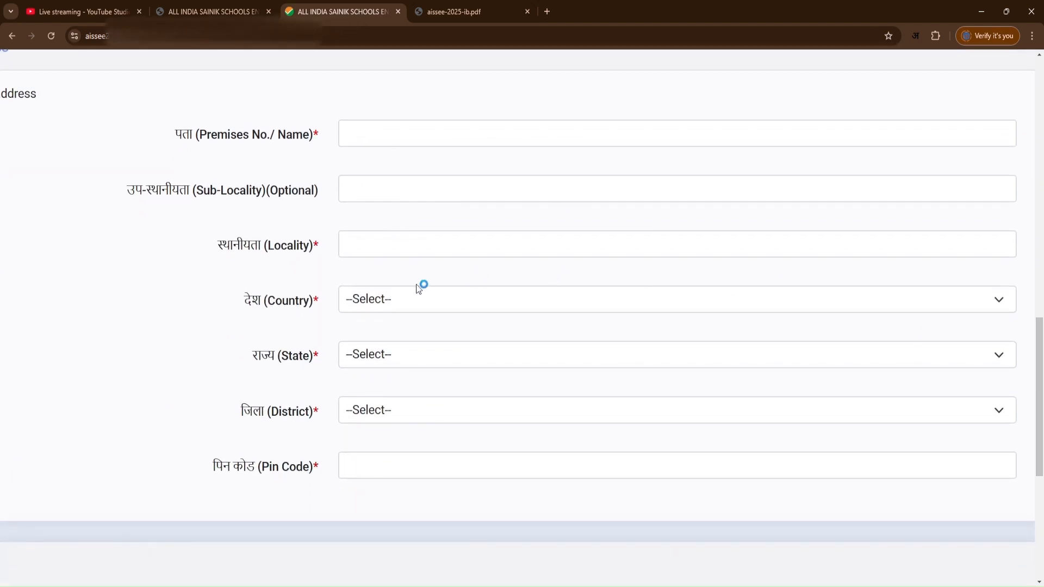
pyautogui.scroll(-3, 136, 222)
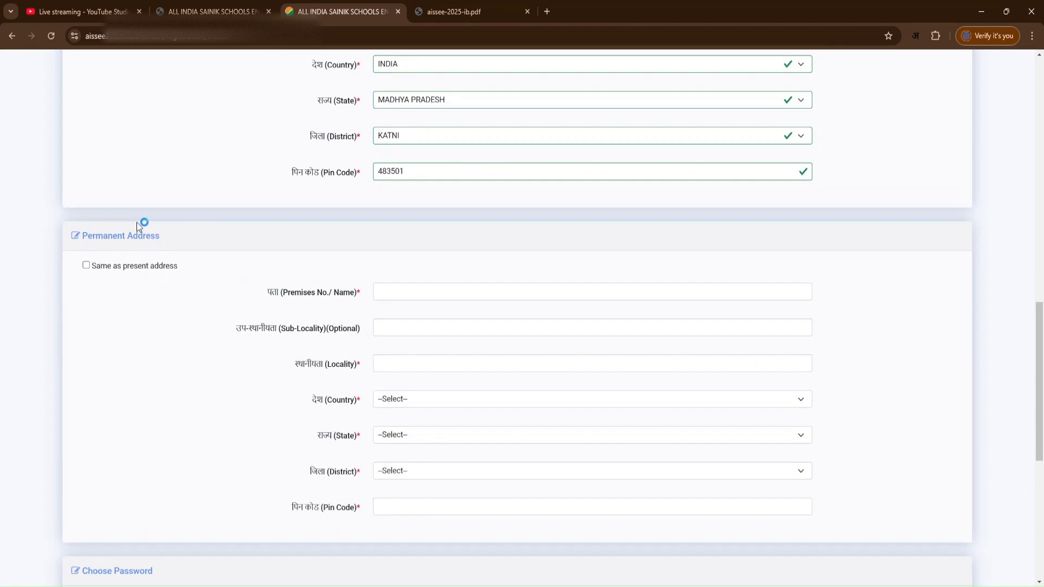
pyautogui.click(85, 266)
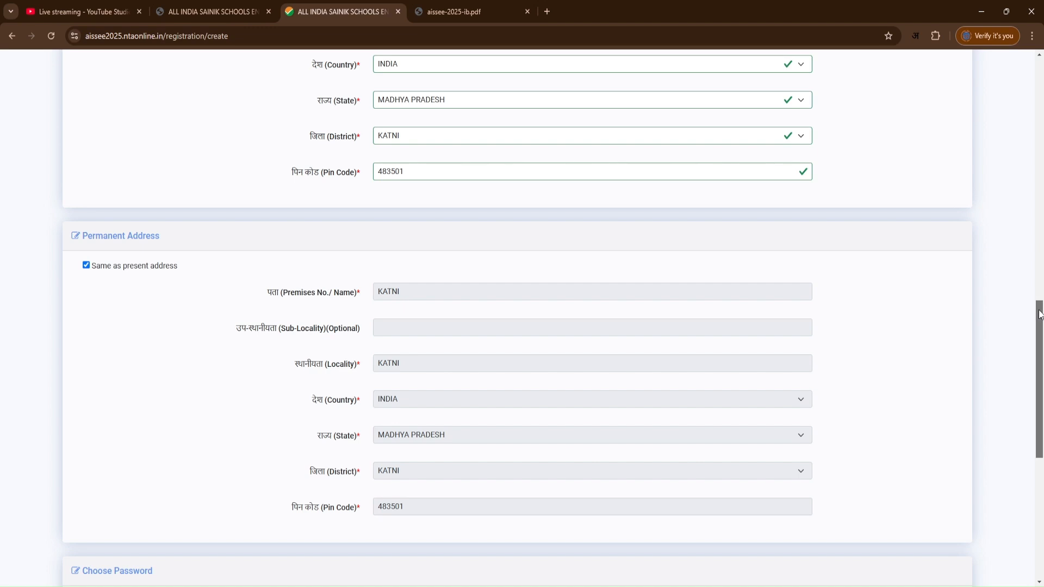
pyautogui.moveTo(1041, 317); pyautogui.dragTo(1040, 436)
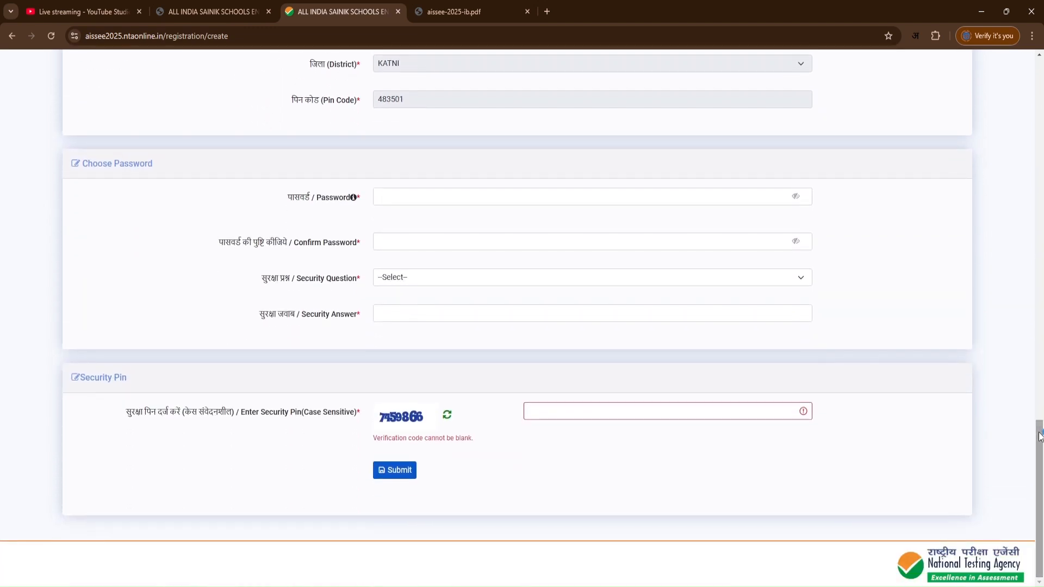
# - Set the account password and confirm it
pyautogui.click(545, 199)
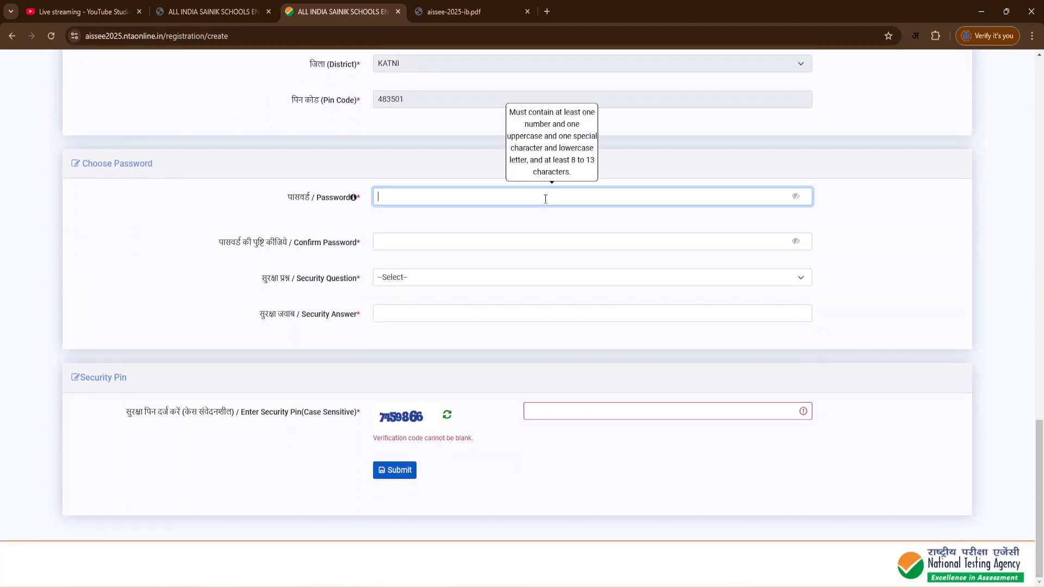
pyautogui.write('•••')
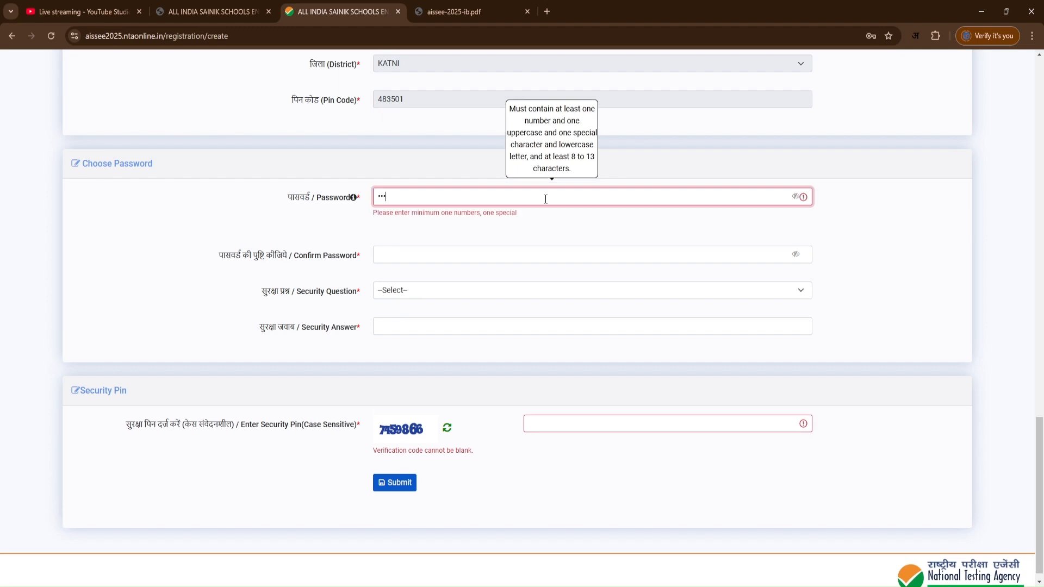
pyautogui.write('••••')
pyautogui.click(466, 260)
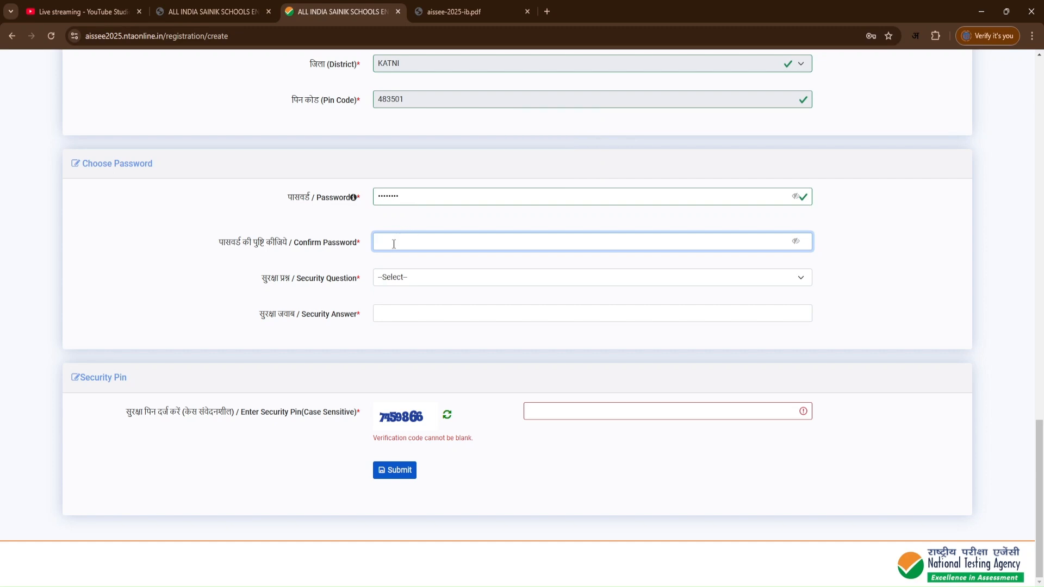
pyautogui.write('•••')
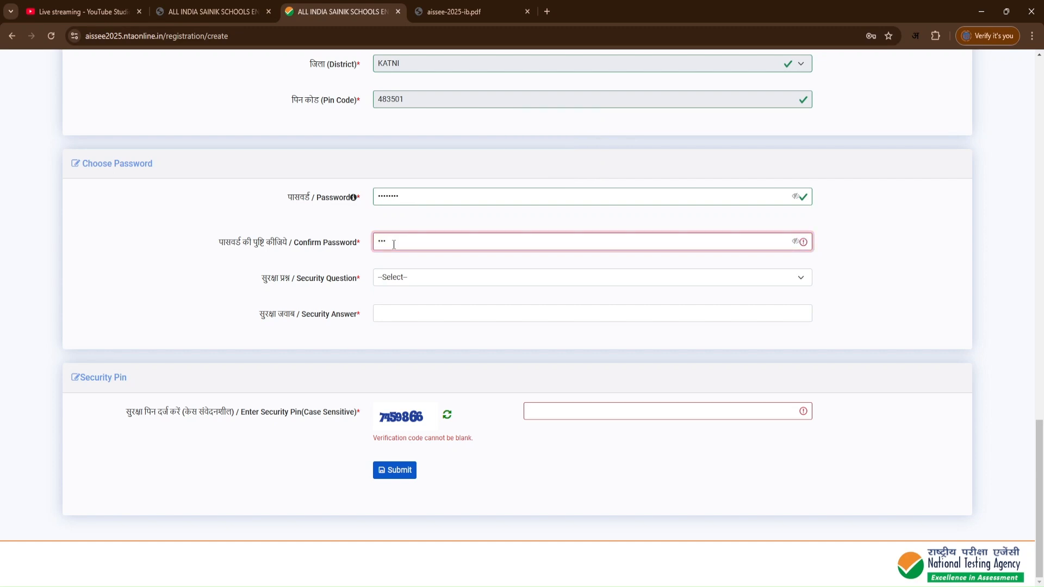
pyautogui.write('••••')
# - Choose the 'What is your mother name' security question and enter the answer
pyautogui.click(400, 279)
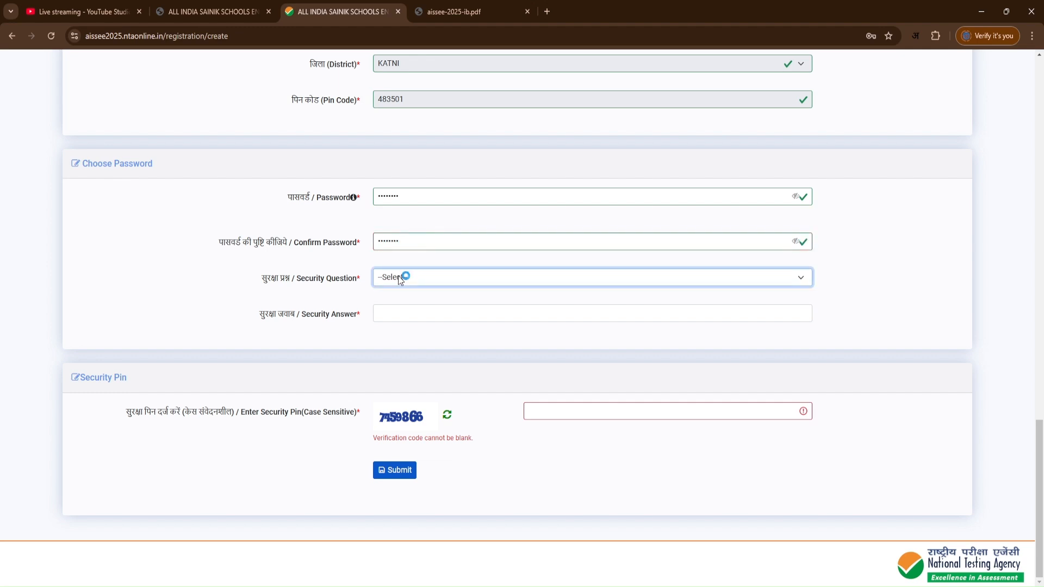
pyautogui.click(409, 322)
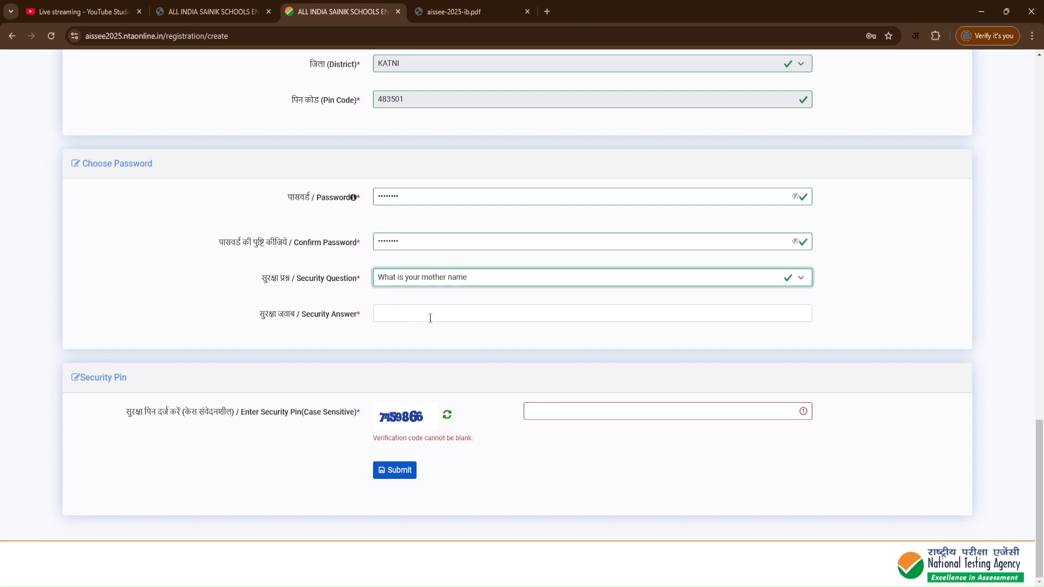
pyautogui.click(421, 316)
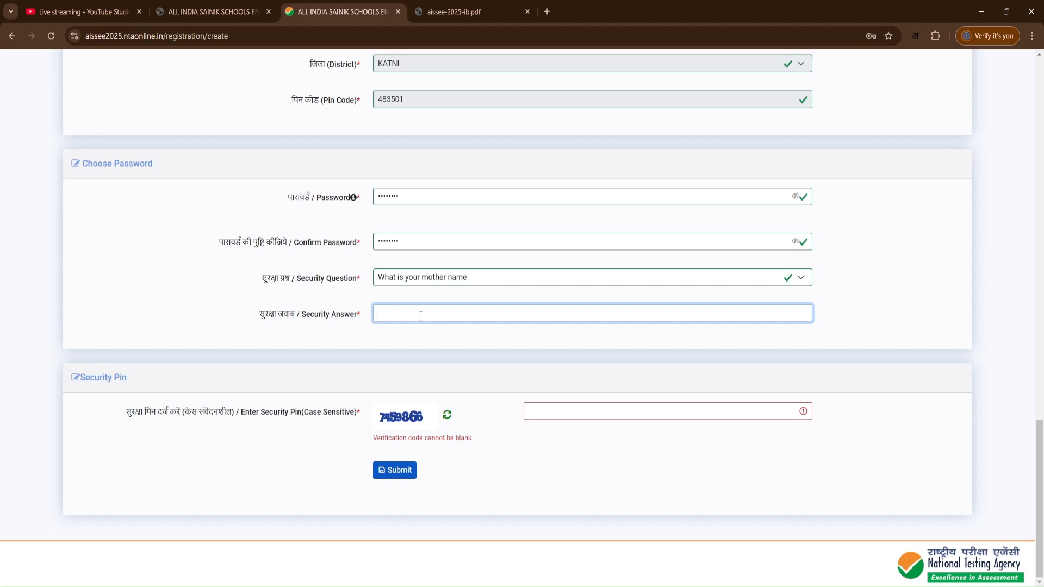
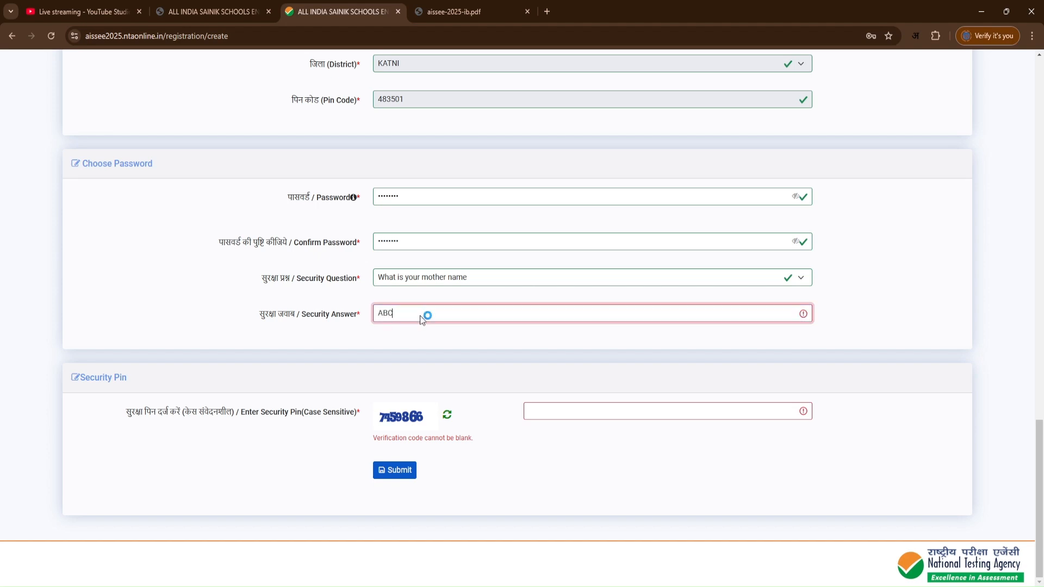
pyautogui.click(417, 336)
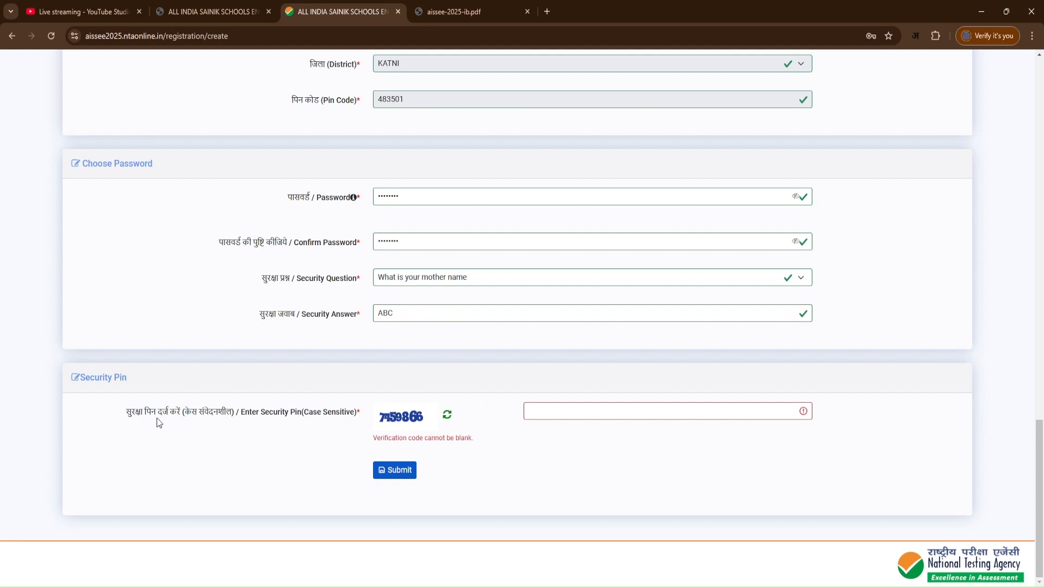
# - Enter the displayed captcha security pin
pyautogui.keyDown('ctrl'); pyautogui.scroll(5, 387, 426); pyautogui.keyUp('ctrl')
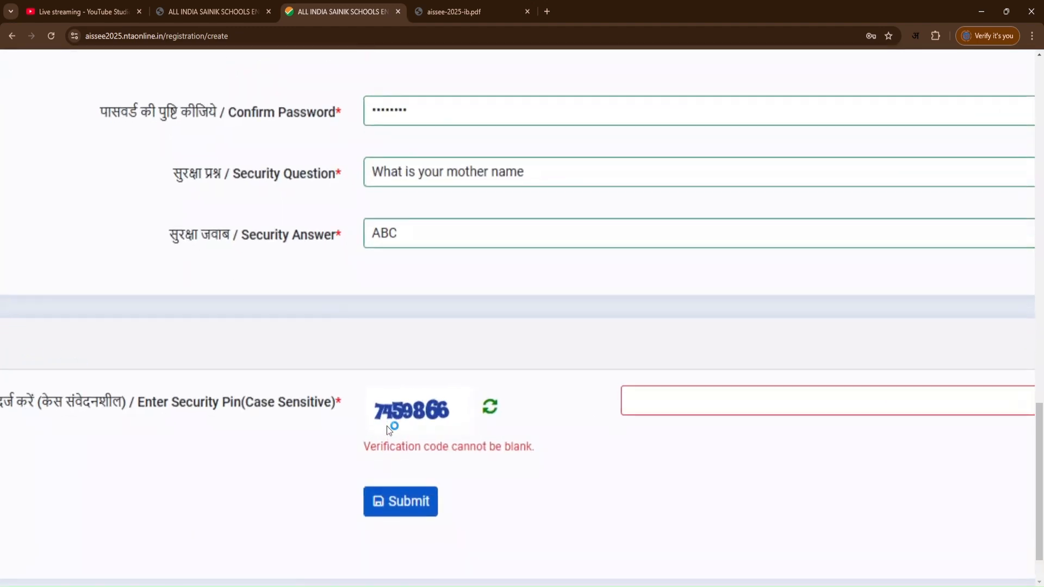
pyautogui.click(686, 406)
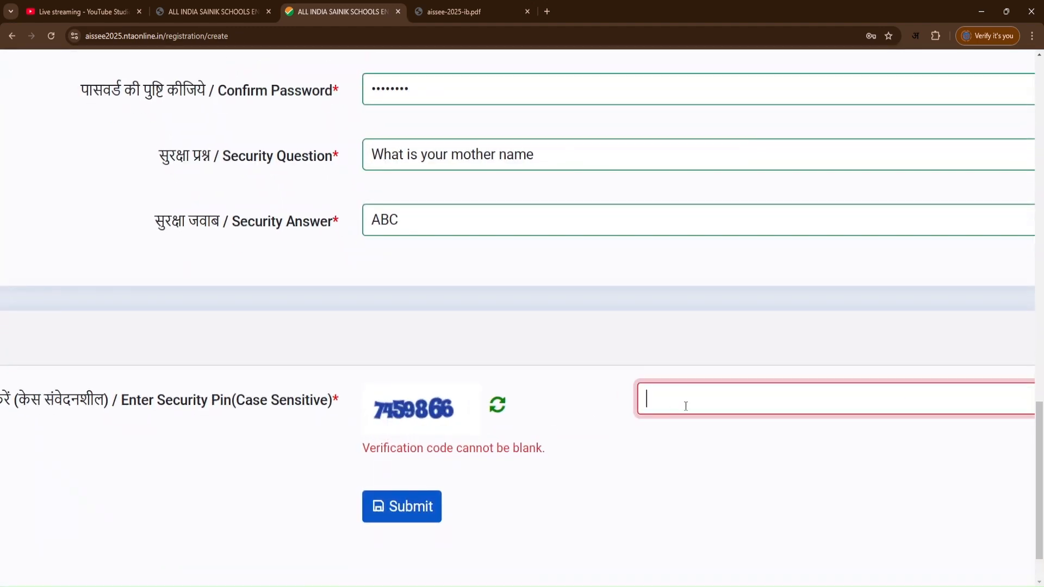
pyautogui.write('7459866')
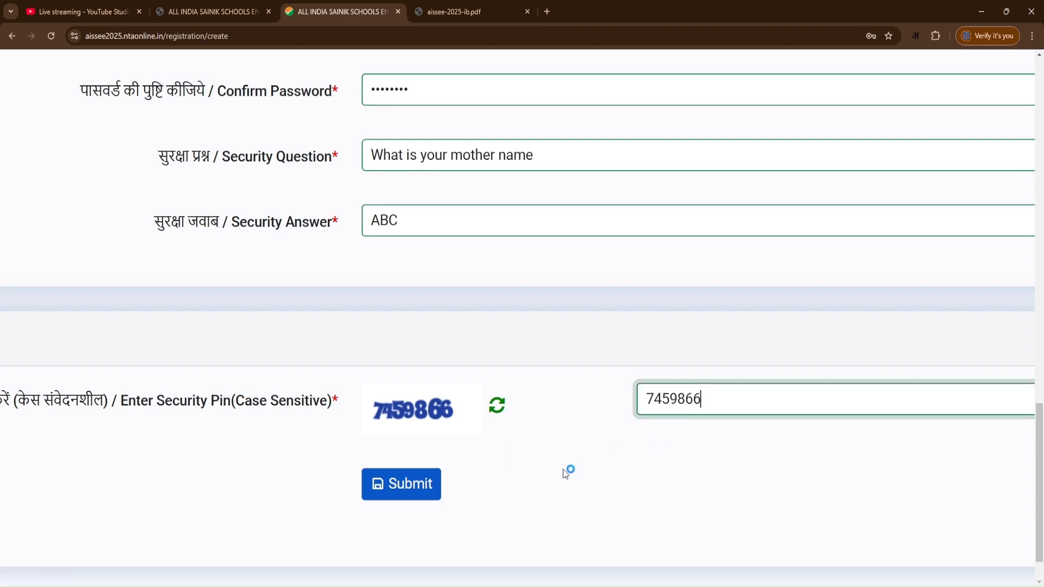
pyautogui.scroll(-5, 406, 493)
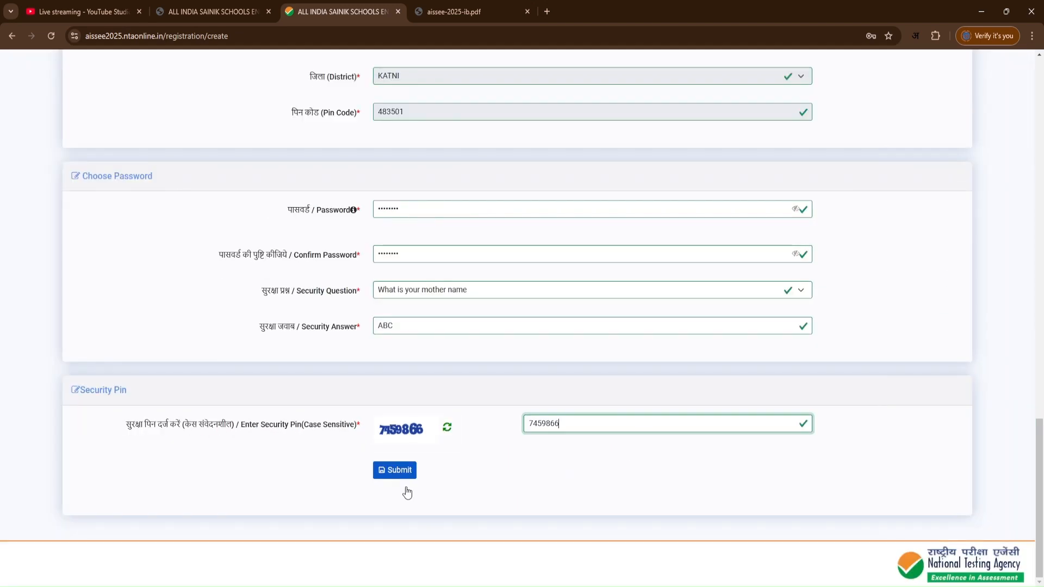
# - Accept the declaration and attempt submission with the verification checklist incomplete
pyautogui.click(397, 471)
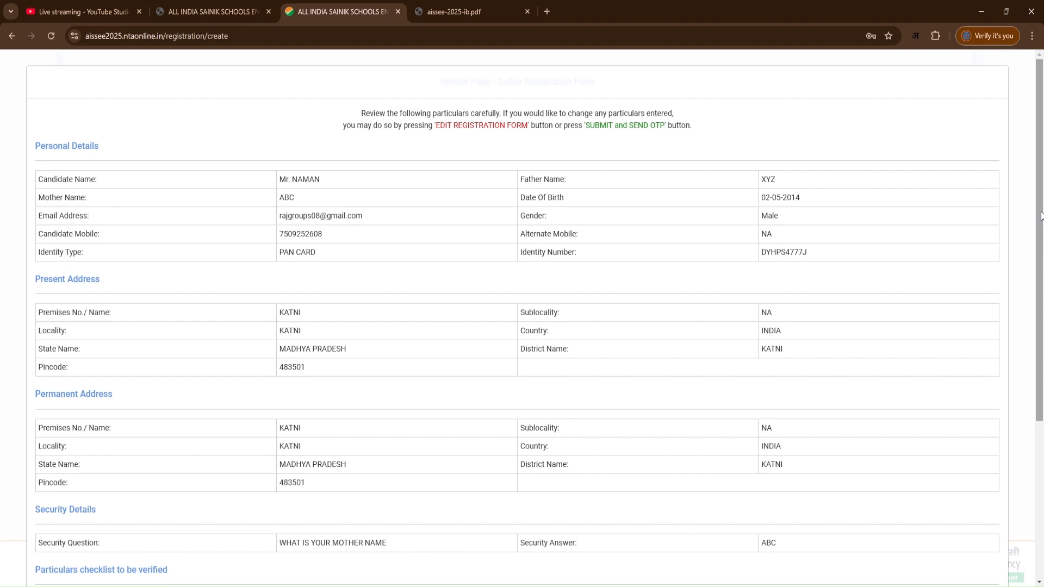
pyautogui.moveTo(1041, 216); pyautogui.dragTo(1033, 431)
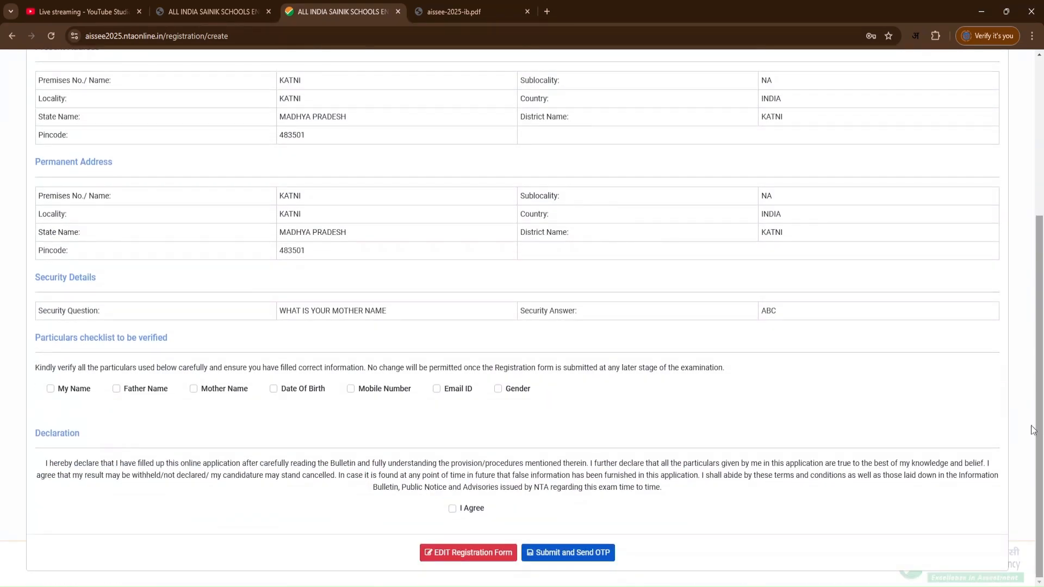
pyautogui.click(452, 510)
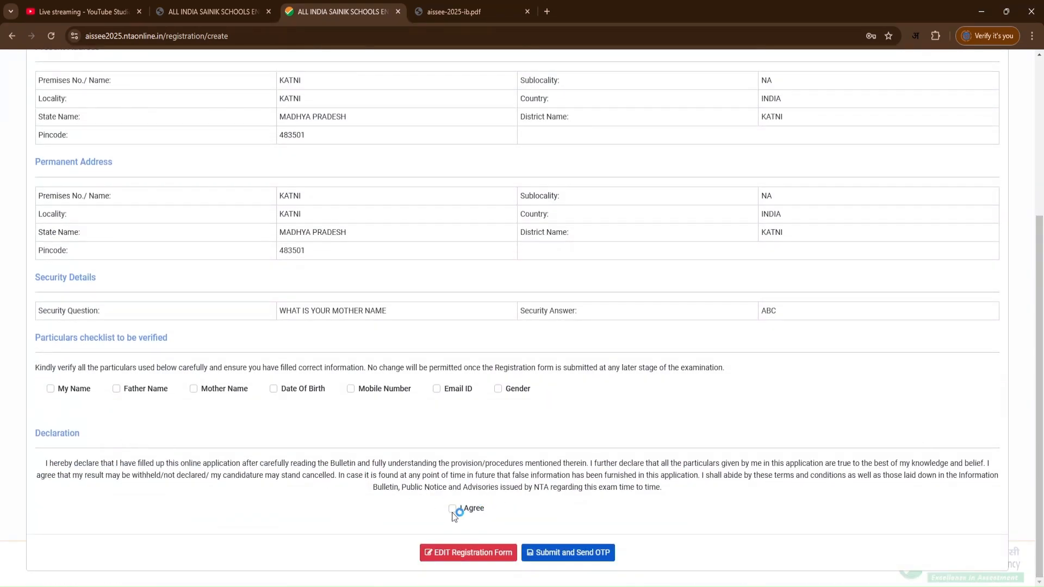
pyautogui.click(54, 390)
pyautogui.click(116, 391)
pyautogui.click(119, 389)
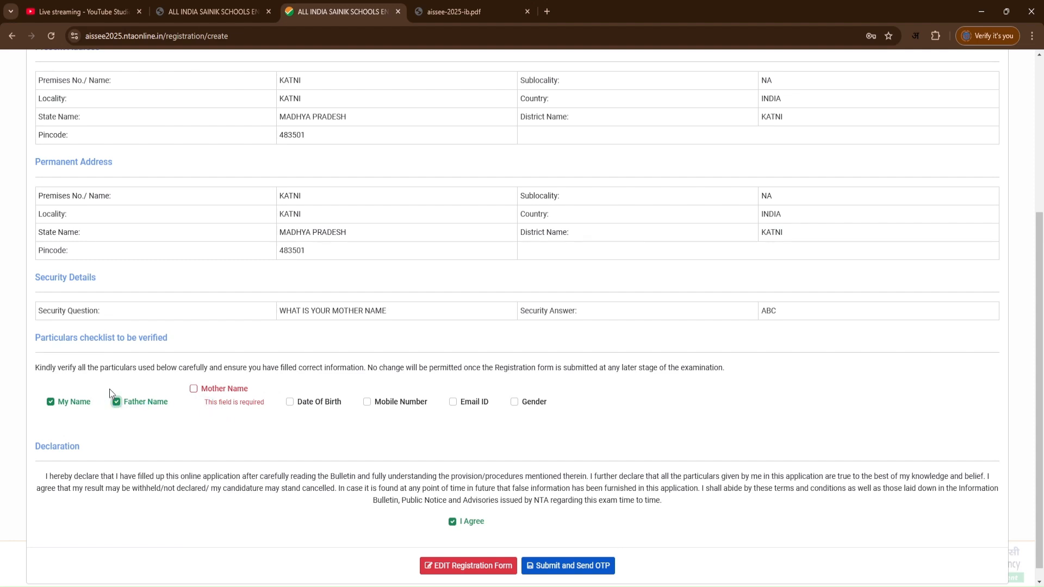
pyautogui.click(50, 403)
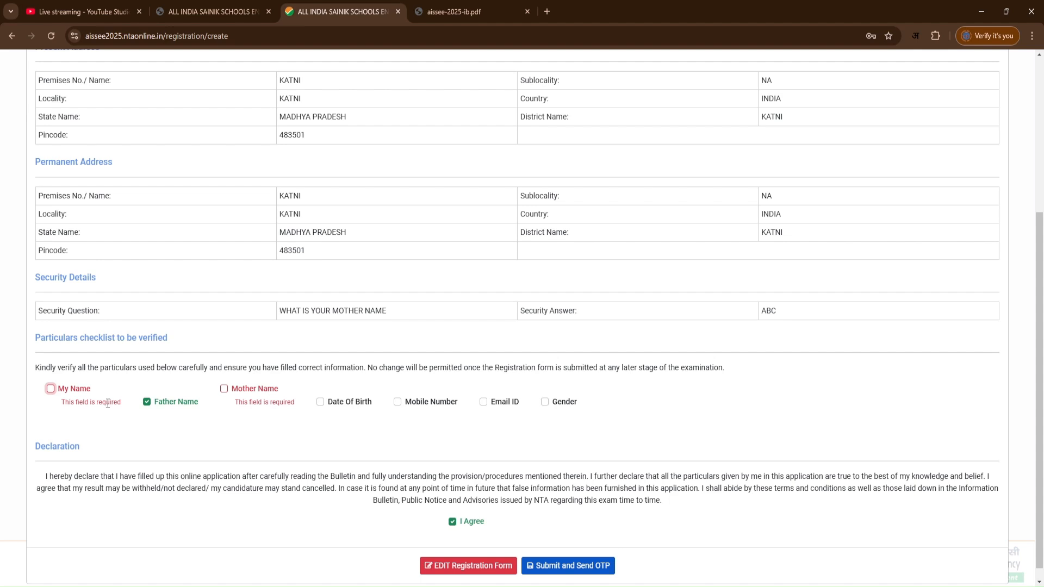
pyautogui.click(147, 403)
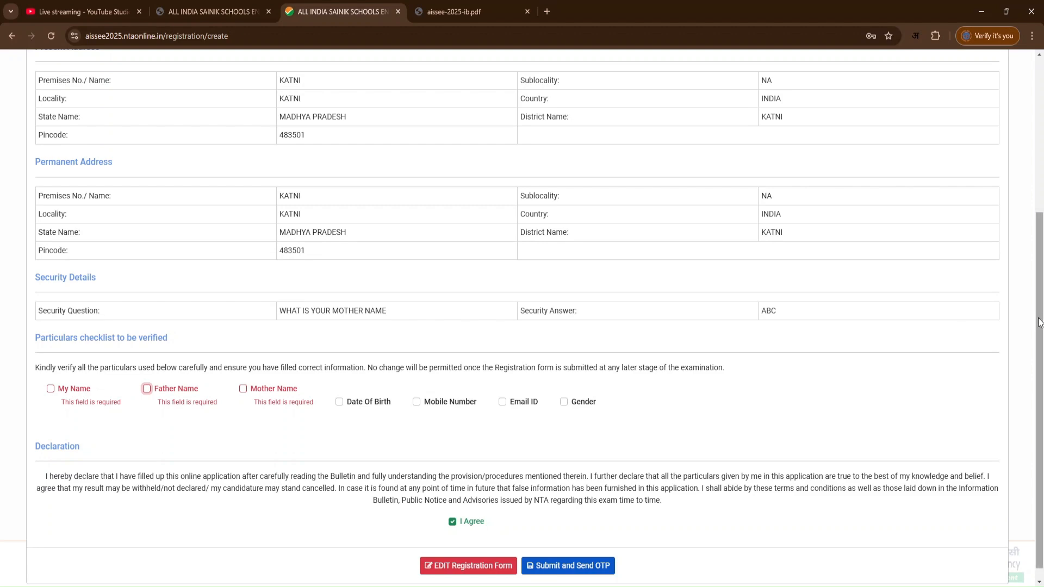
pyautogui.moveTo(1040, 323); pyautogui.dragTo(1041, 88)
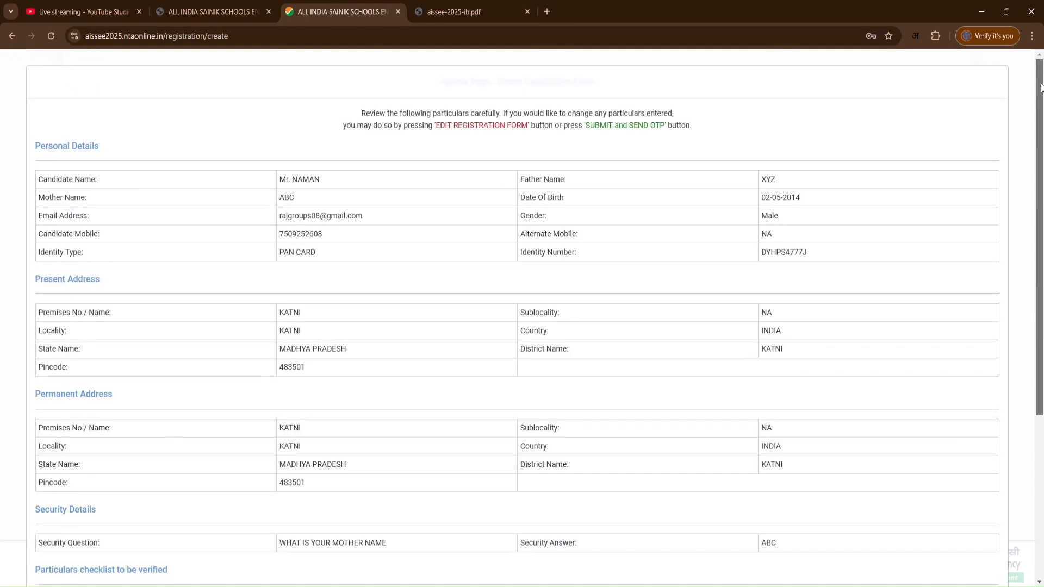
pyautogui.moveTo(1041, 87); pyautogui.dragTo(1036, 455)
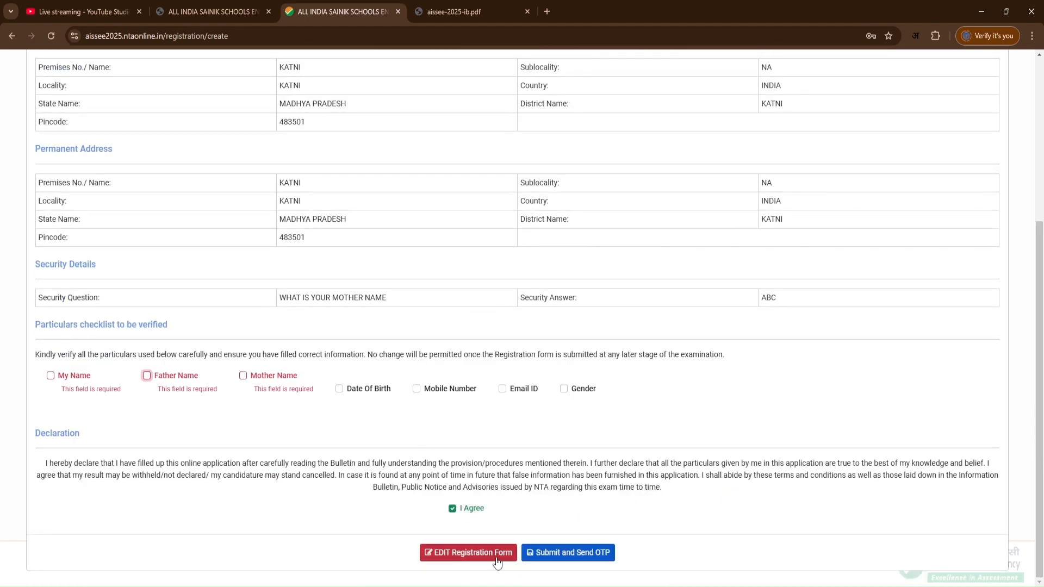
pyautogui.click(542, 553)
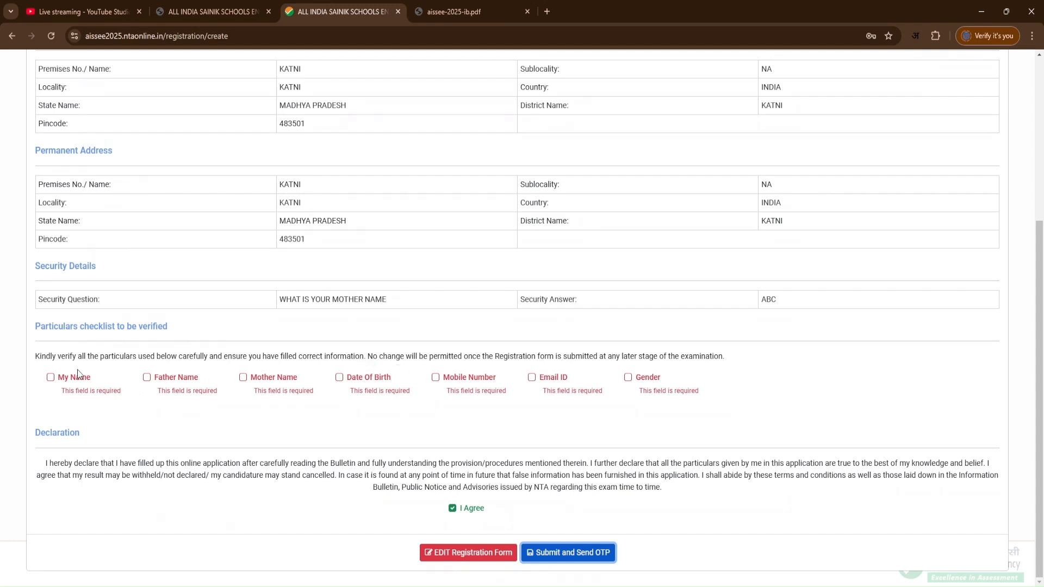
# - Tick all seven checklist items, from My Name through Gender, and choose Submit and Send OTP
pyautogui.click(53, 377)
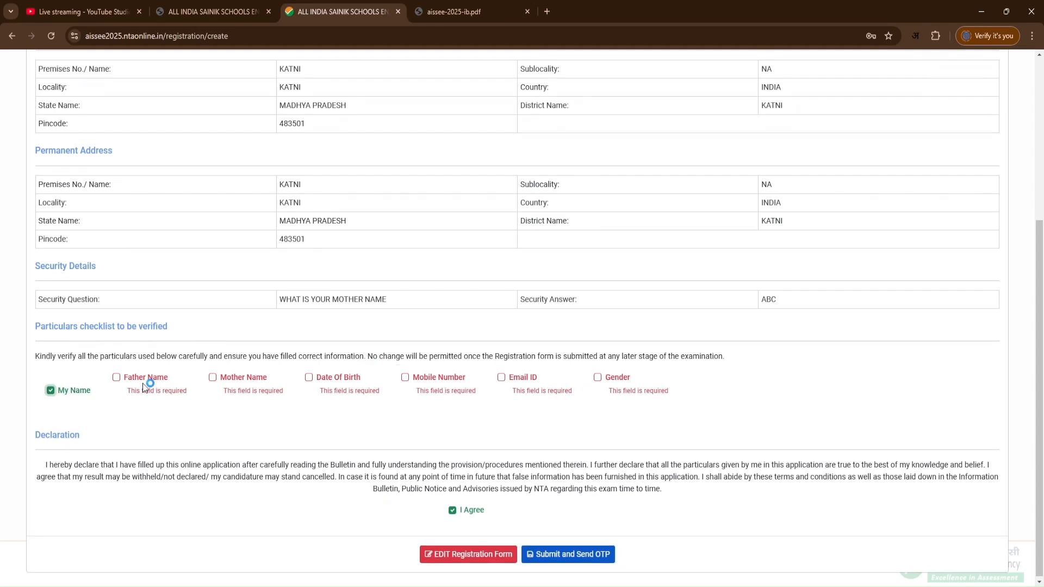
pyautogui.click(116, 377)
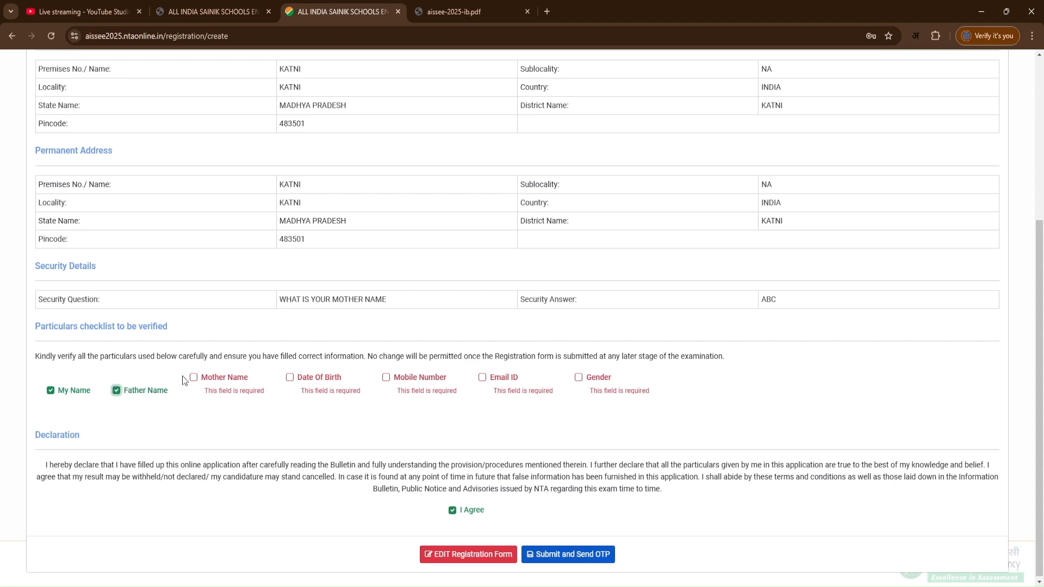
pyautogui.click(194, 377)
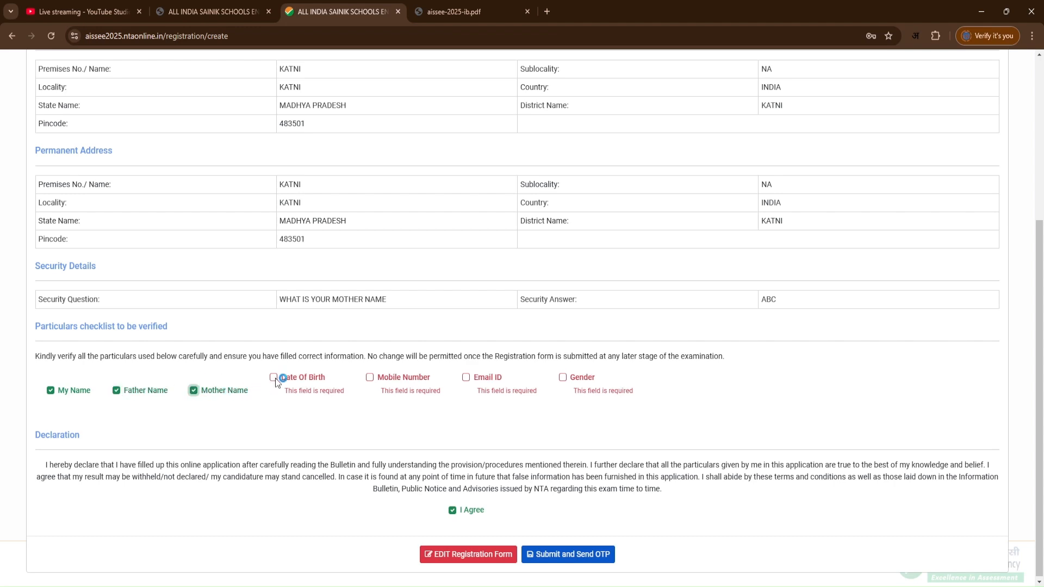
pyautogui.click(274, 377)
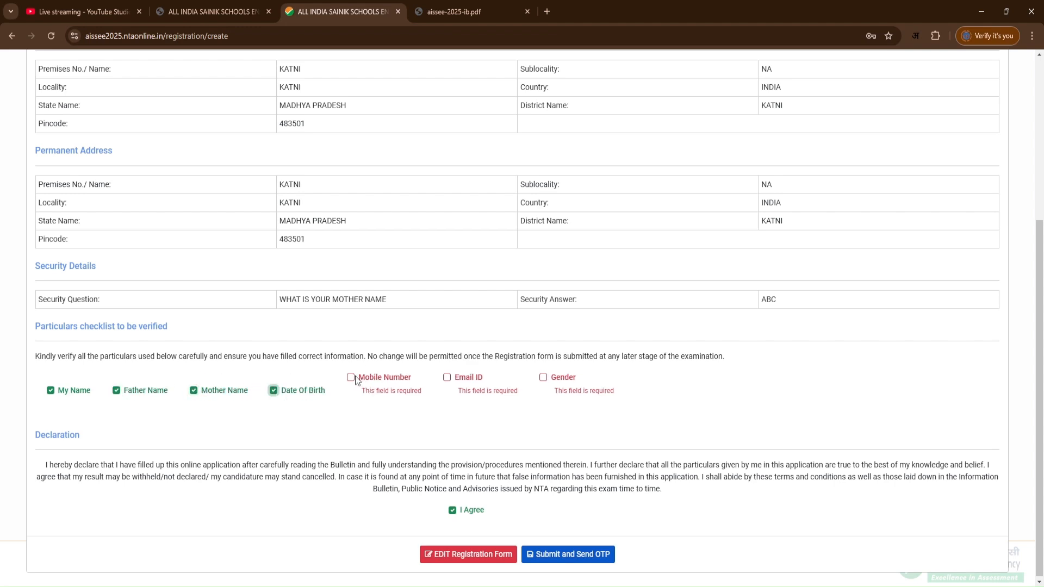
pyautogui.click(354, 378)
pyautogui.click(352, 377)
pyautogui.click(436, 375)
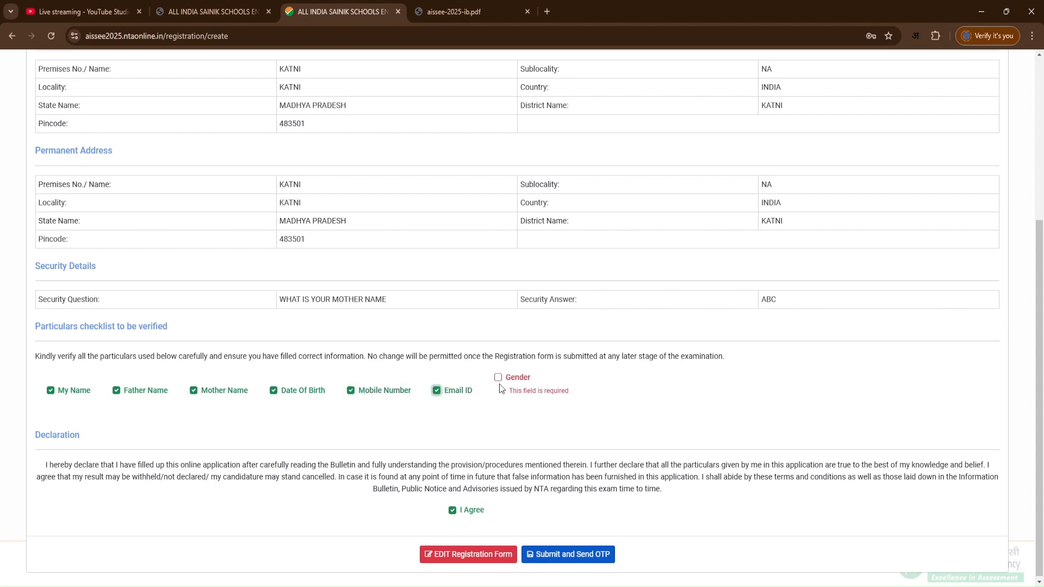
pyautogui.click(497, 377)
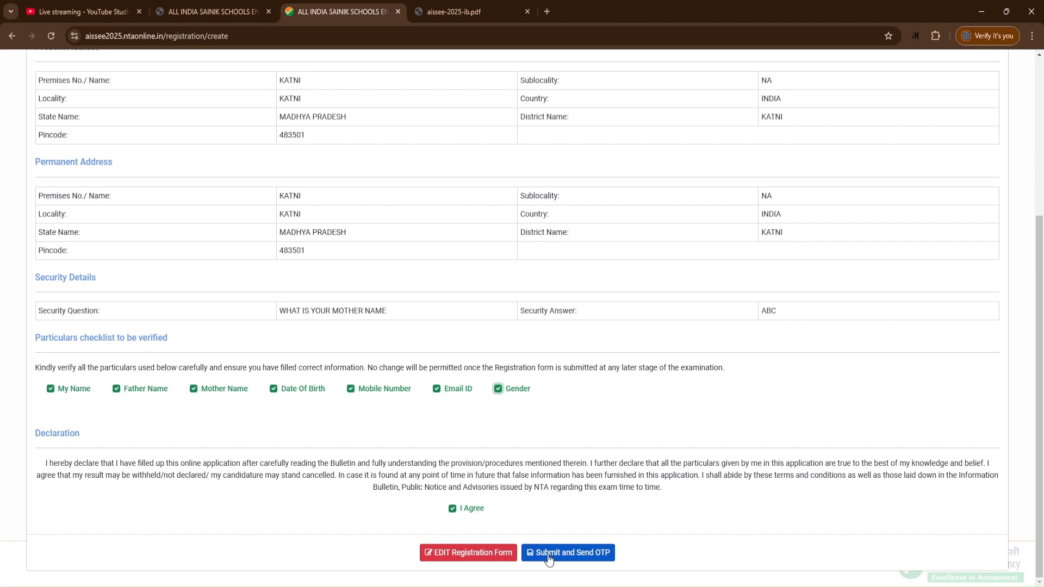
pyautogui.click(549, 558)
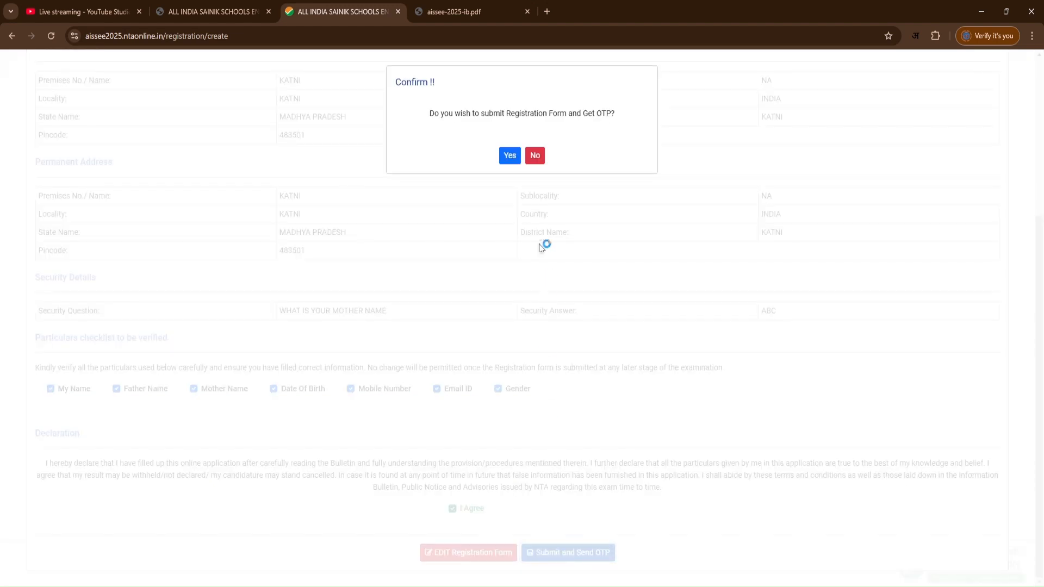
# - Confirm the submission, dismiss the thank-you message, and verify the emailed OTP
pyautogui.click(511, 156)
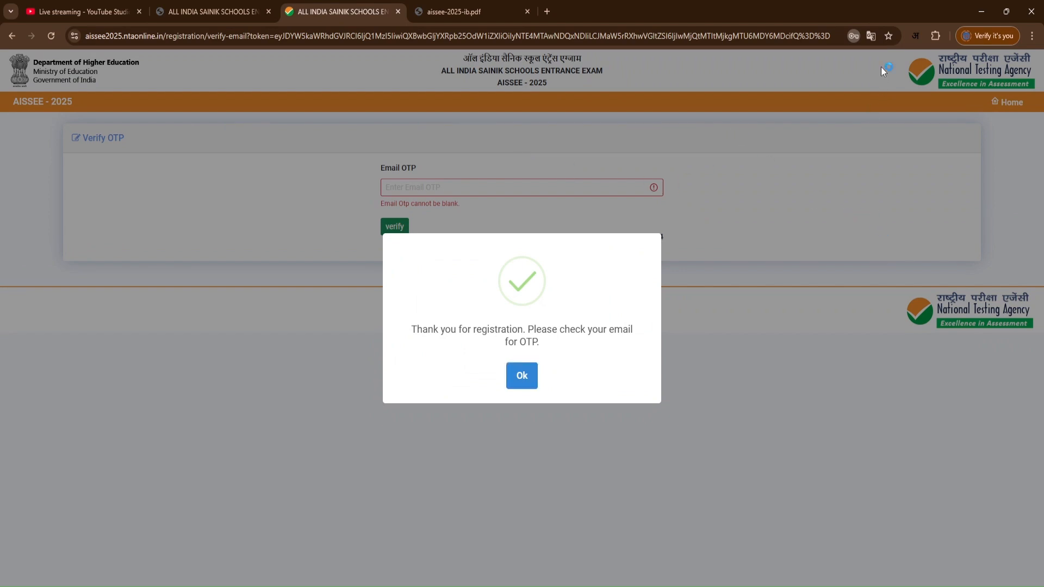
pyautogui.click(520, 379)
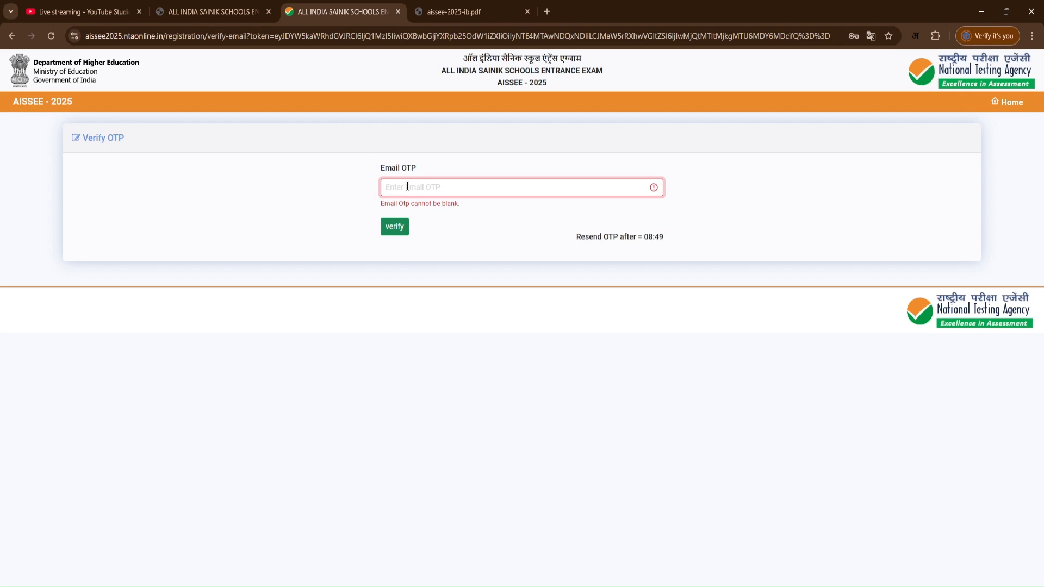
pyautogui.click(395, 226)
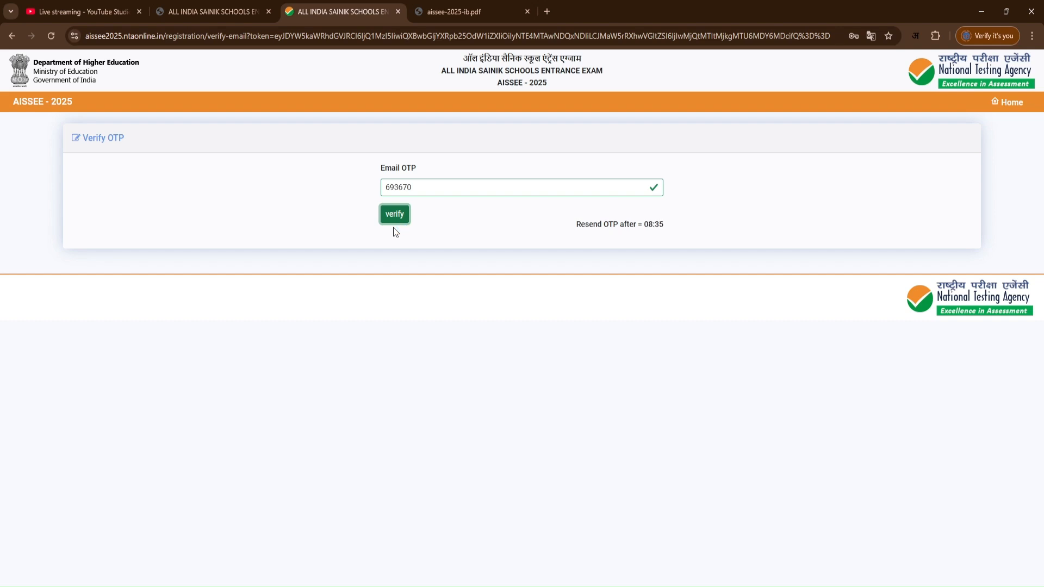
pyautogui.click(406, 202)
# - Verify the emailed OTP and acknowledge the 'Registration has been verified' message to reach the login form
pyautogui.click(399, 216)
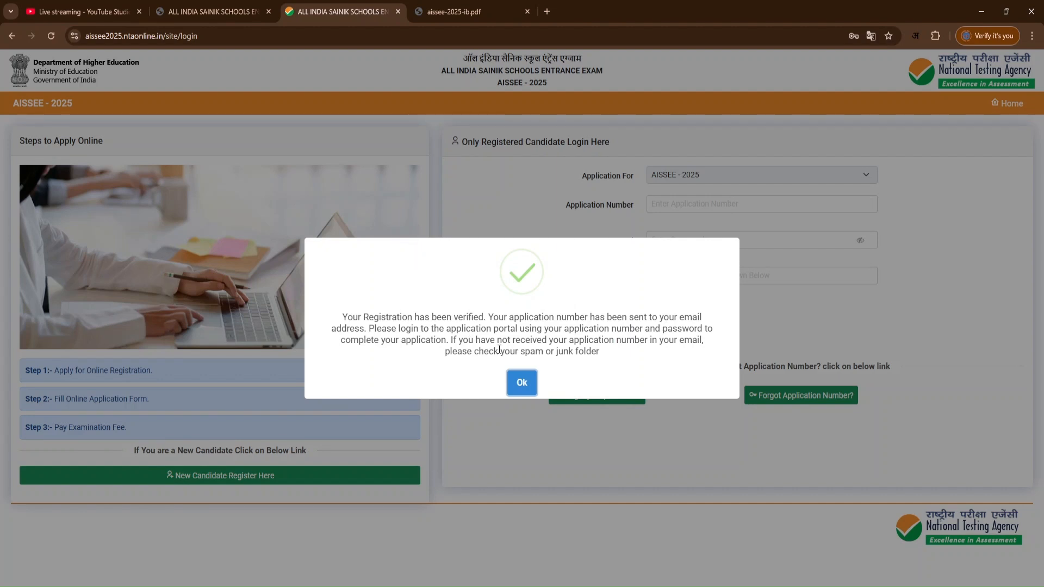
pyautogui.click(521, 383)
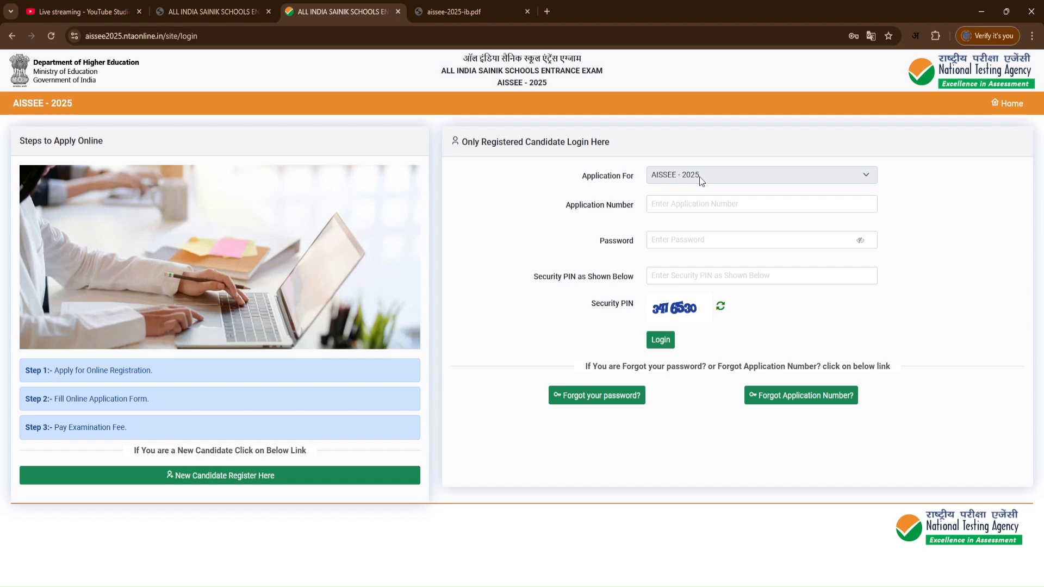
pyautogui.click(668, 205)
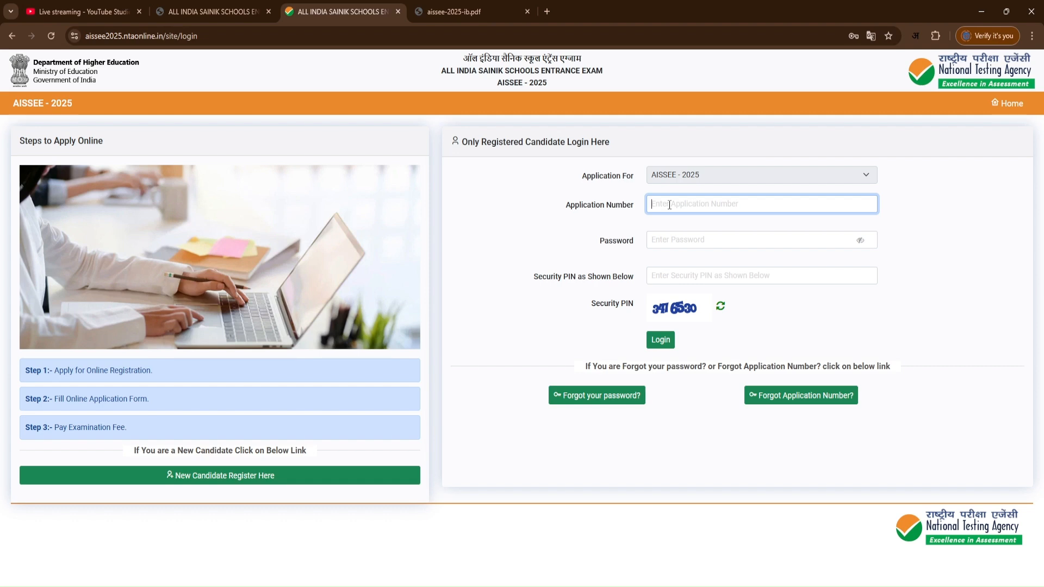
# - Enter the application number, account password and displayed security PIN, and submit the login
pyautogui.click(686, 241)
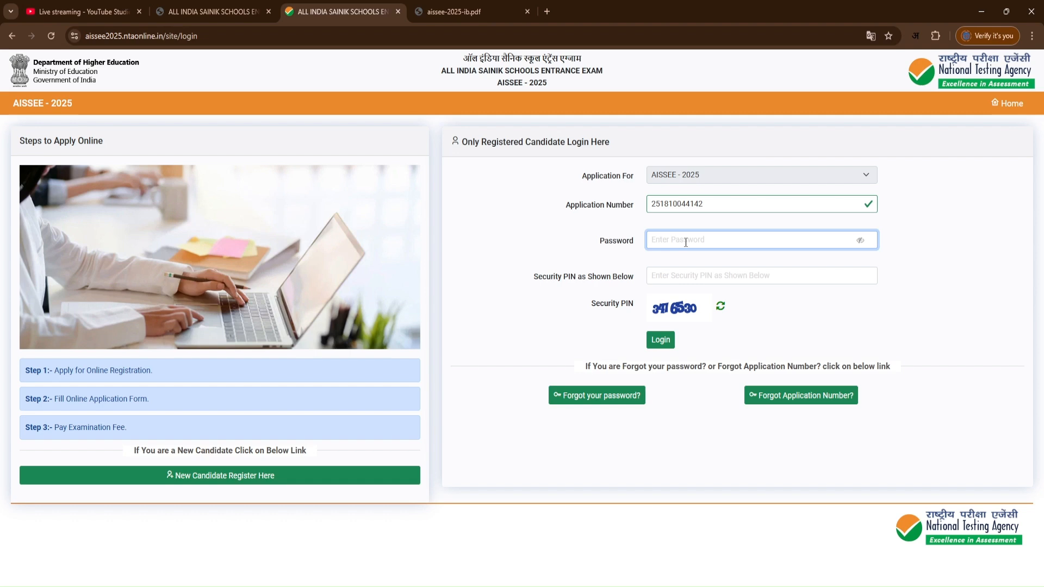
pyautogui.write('********')
pyautogui.click(673, 282)
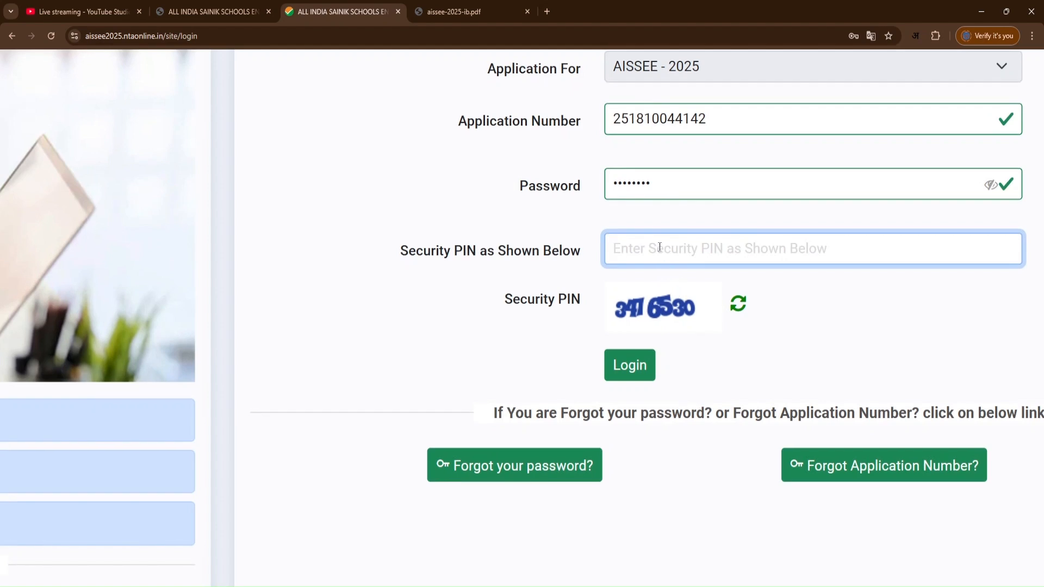
pyautogui.write('3')
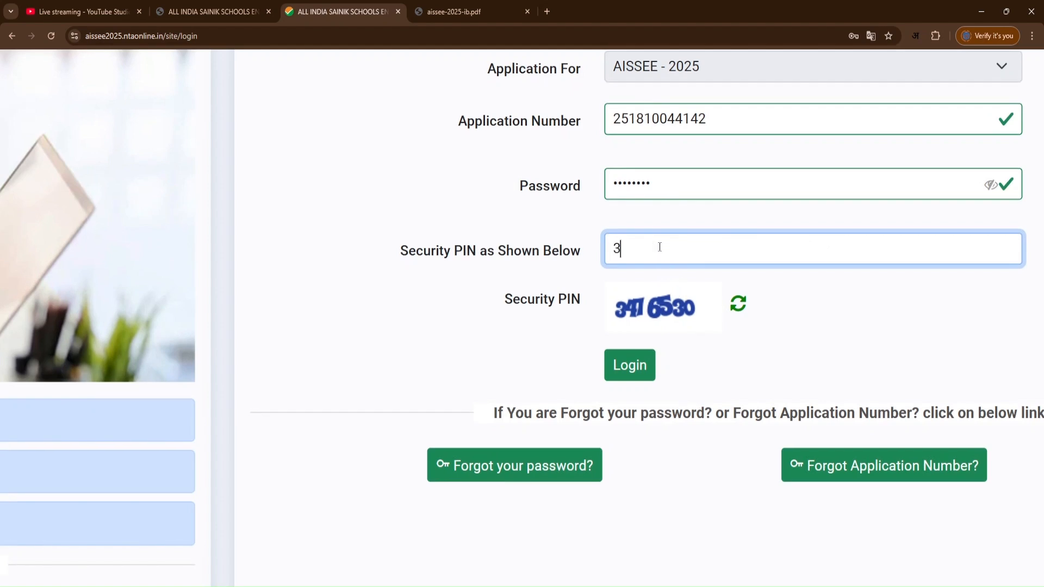
pyautogui.write('416530')
pyautogui.scroll(-5, 679, 186)
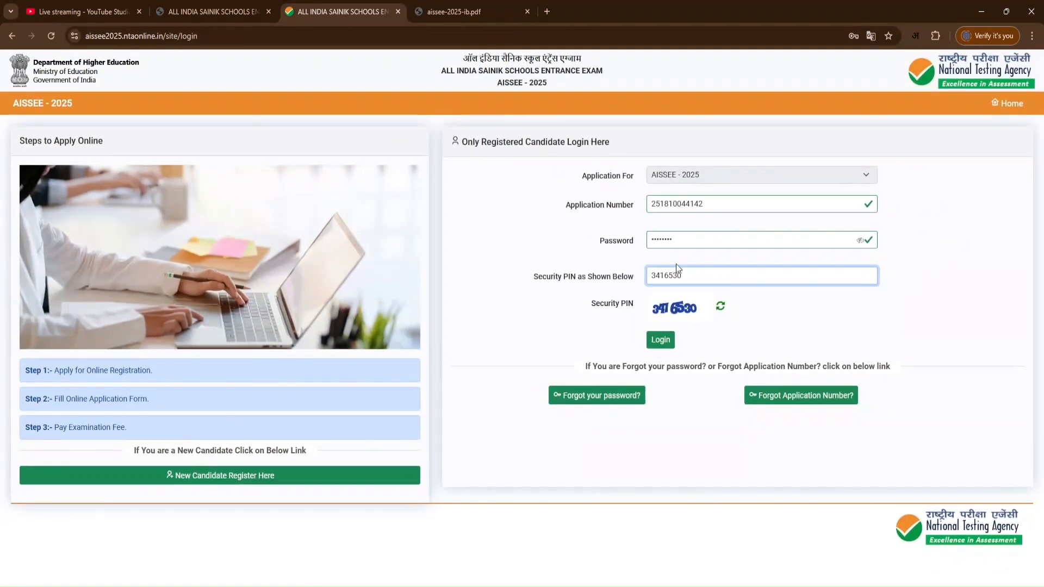
pyautogui.click(662, 346)
pyautogui.click(661, 347)
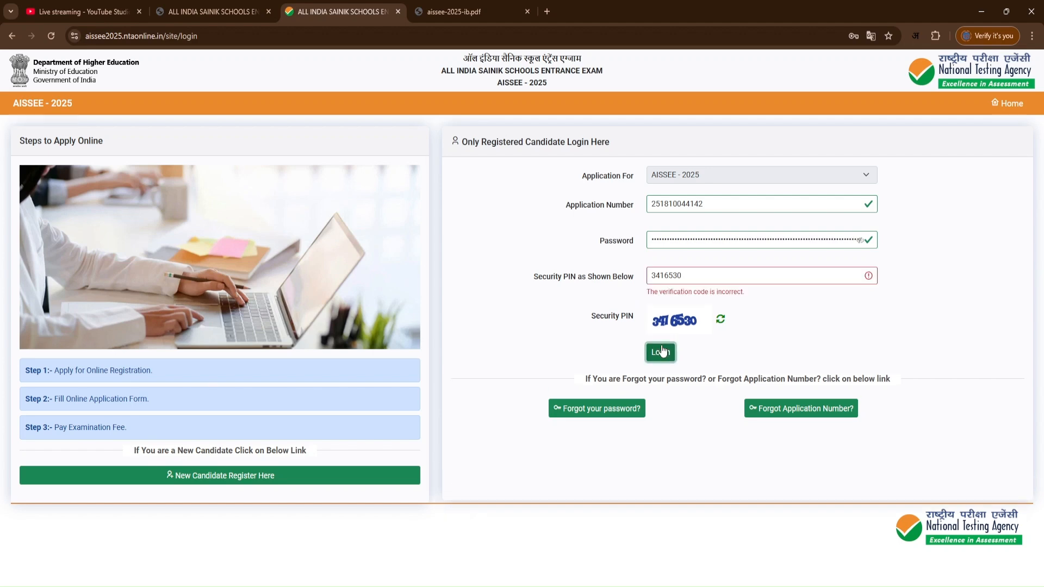
# - Correct the mistyped security PIN and resubmit, getting 'No such application no. or password.'
pyautogui.scroll(4, 689, 301)
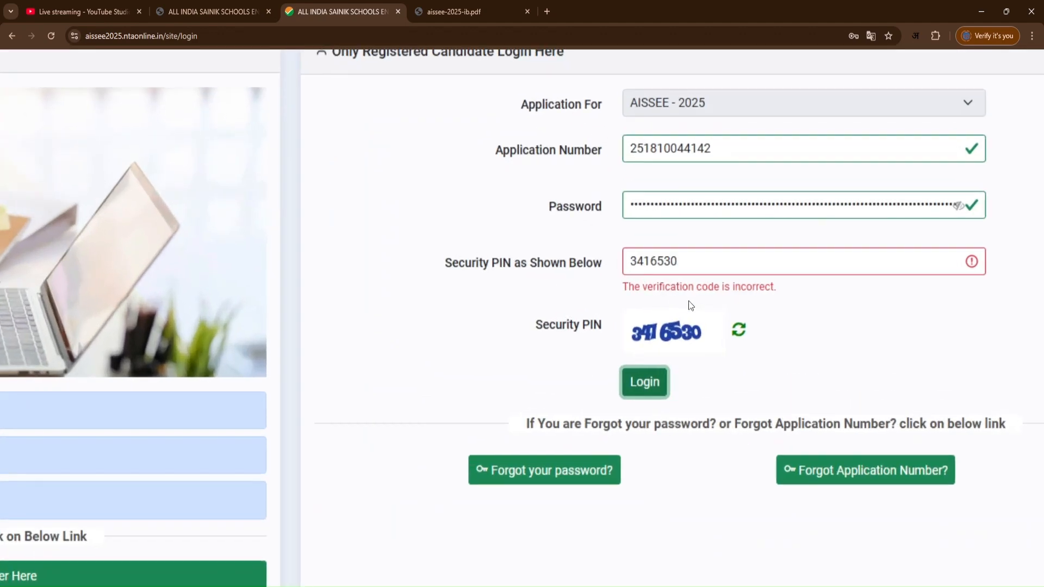
pyautogui.click(684, 259)
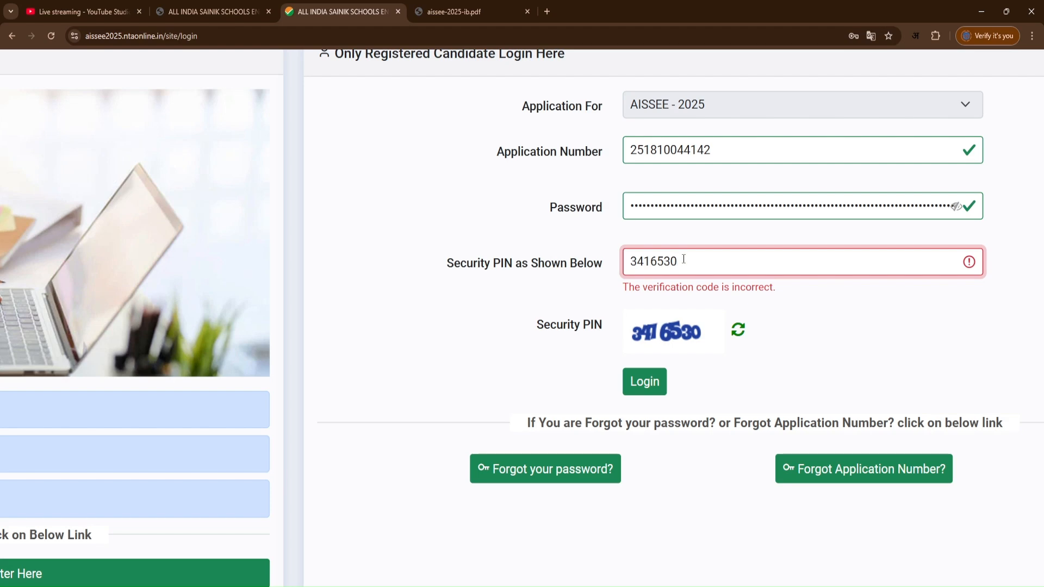
pyautogui.press('BackSpace')
pyautogui.press('BackSpace')
pyautogui.press('BackSpace')
pyautogui.press('BackSpace')
pyautogui.press('BackSpace')
pyautogui.write('76530')
pyautogui.click(649, 383)
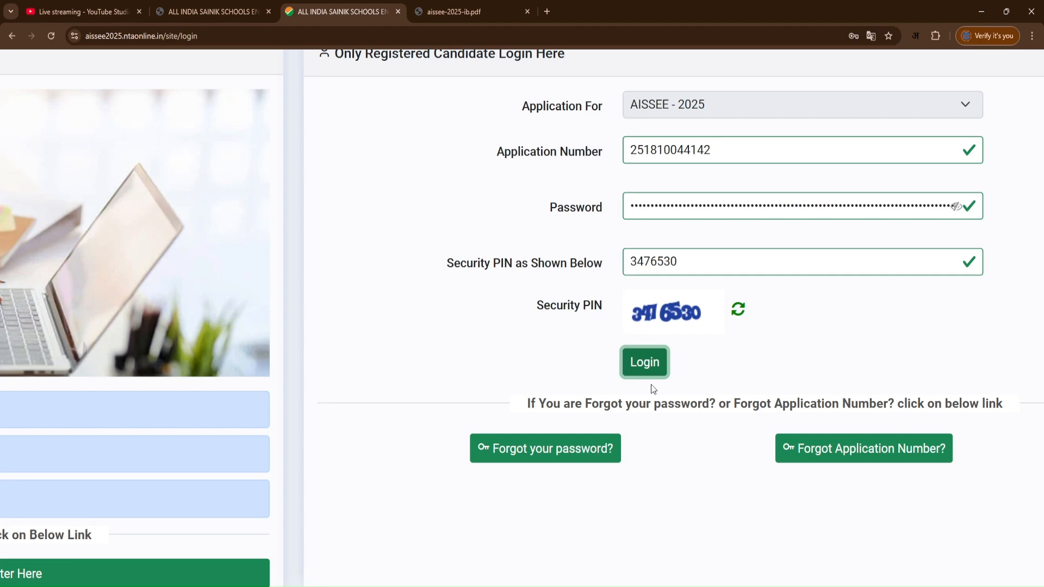
pyautogui.scroll(-5, 513, 268)
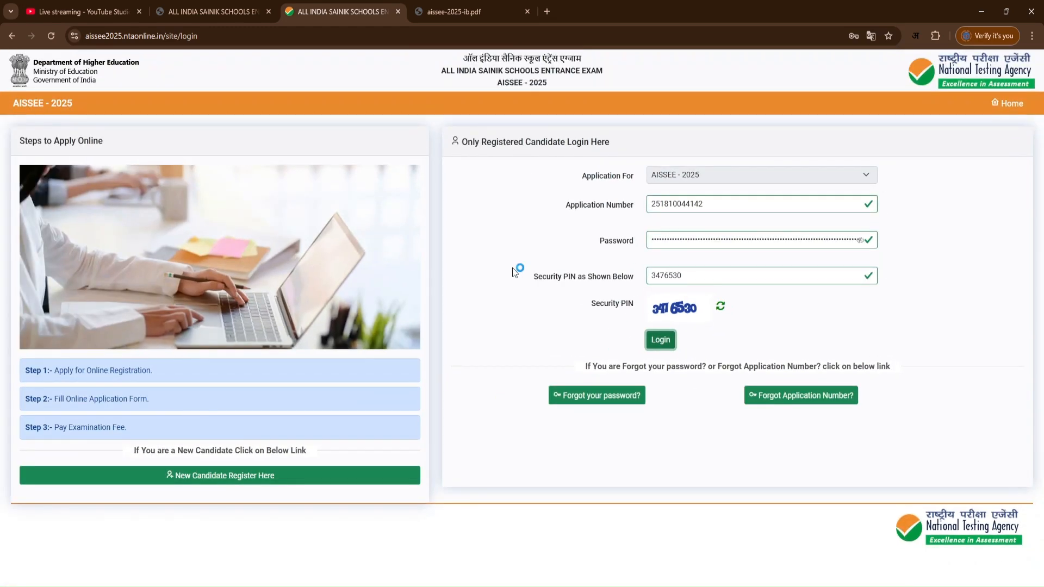
pyautogui.click(661, 342)
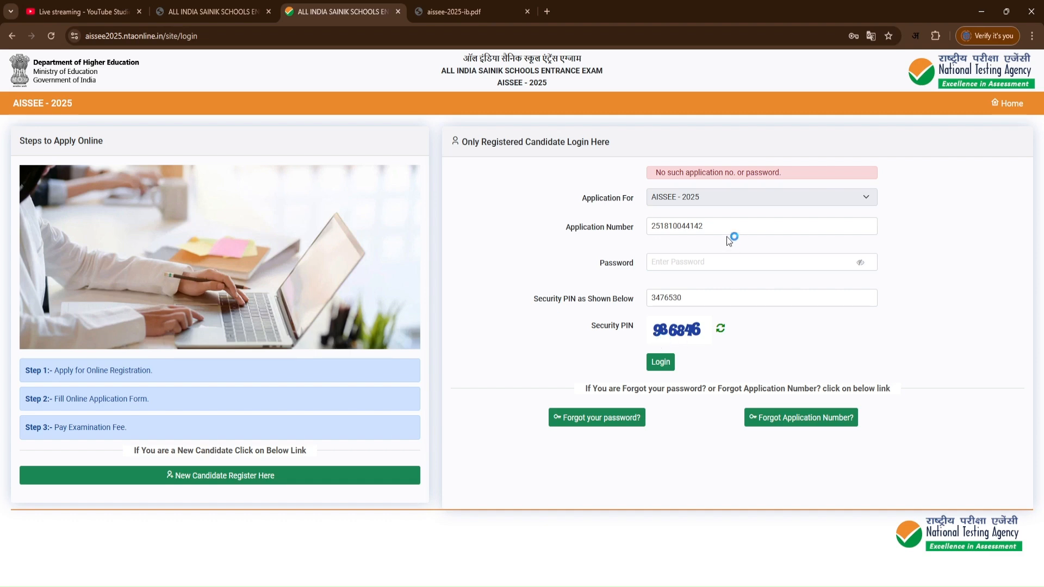
# - Re-enter the application number, password and the newly shown security PIN, then log in to the dashboard
pyautogui.click(715, 229)
pyautogui.press('BackSpace')
pyautogui.press('BackSpace')
pyautogui.press('BackSpace')
pyautogui.press('BackSpace')
pyautogui.press('BackSpace')
pyautogui.press('BackSpace')
pyautogui.press('BackSpace')
pyautogui.press('BackSpace')
pyautogui.press('BackSpace')
pyautogui.press('BackSpace')
pyautogui.press('BackSpace')
pyautogui.press('BackSpace')
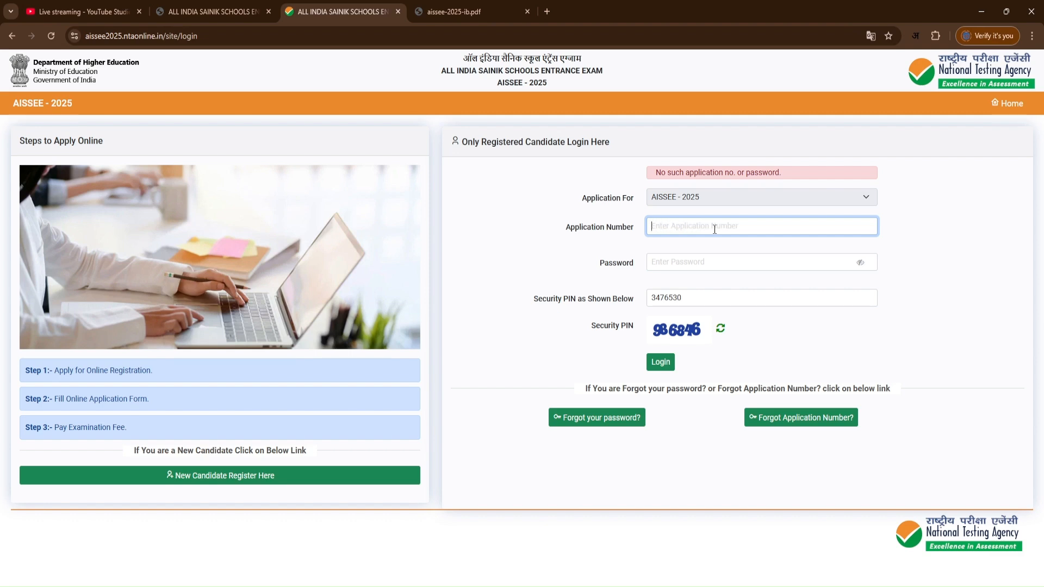
pyautogui.click(694, 268)
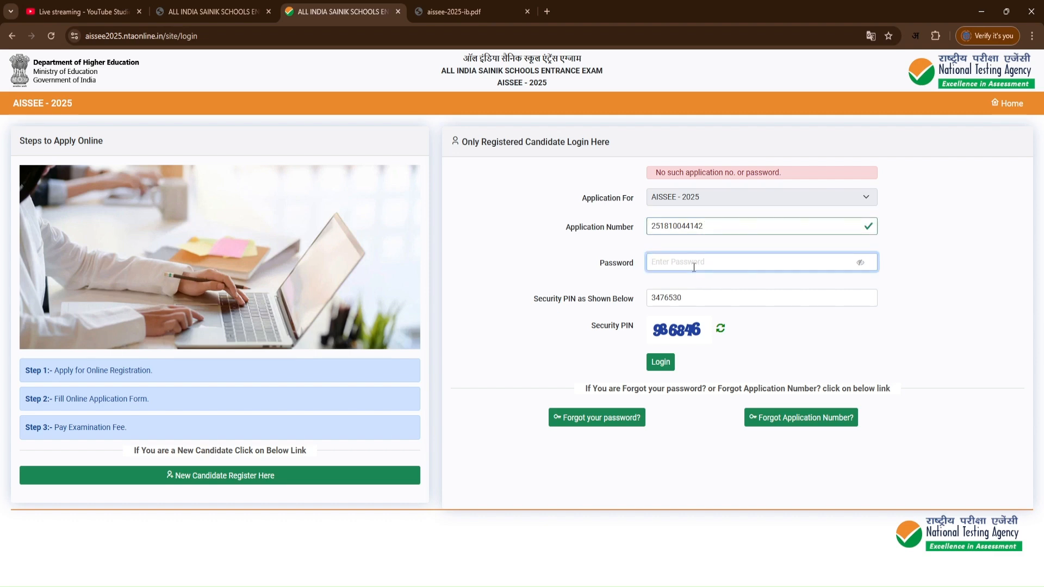
pyautogui.write('********')
pyautogui.click(686, 301)
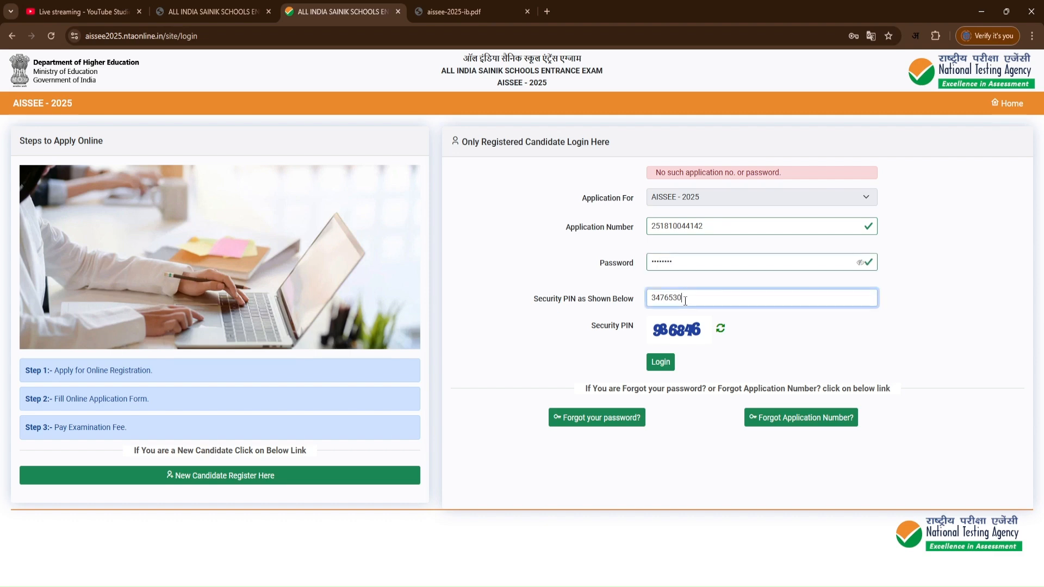
pyautogui.press('BackSpace')
pyautogui.press('BackSpace')
pyautogui.press('BackSpace')
pyautogui.press('BackSpace')
pyautogui.press('BackSpace')
pyautogui.press('BackSpace')
pyautogui.press('BackSpace')
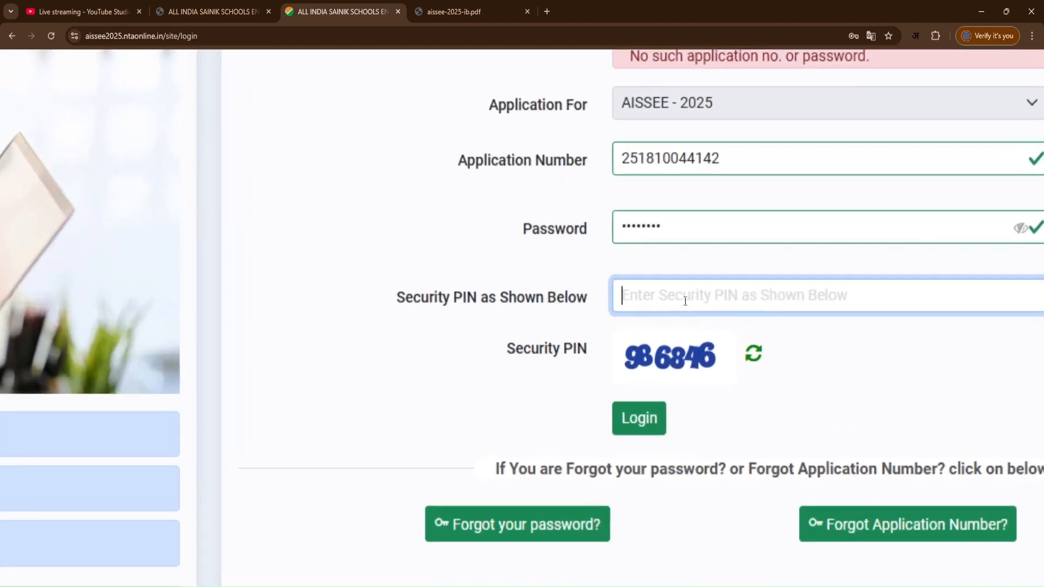
pyautogui.write('986')
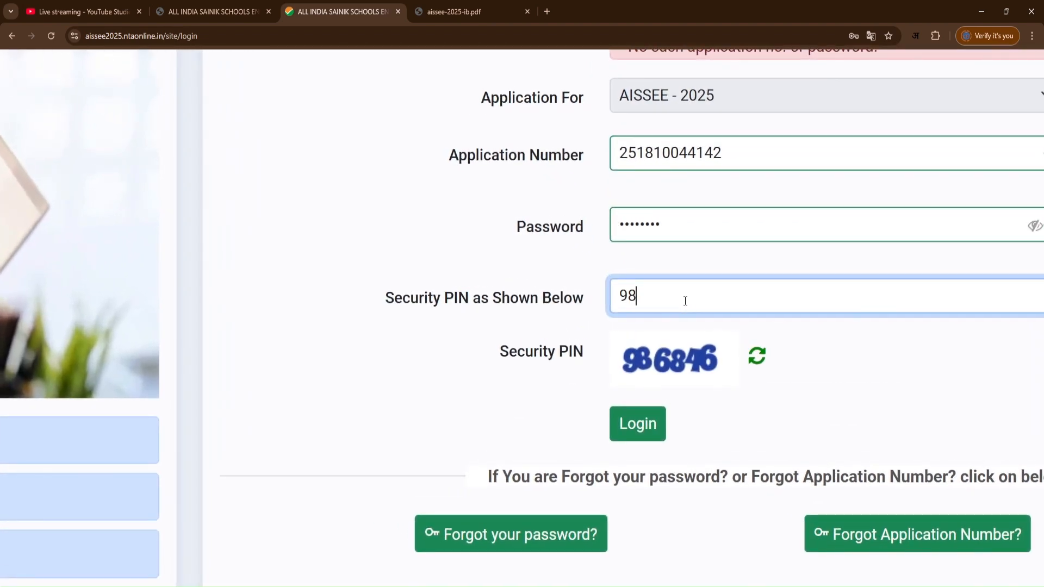
pyautogui.write('846')
pyautogui.click(641, 424)
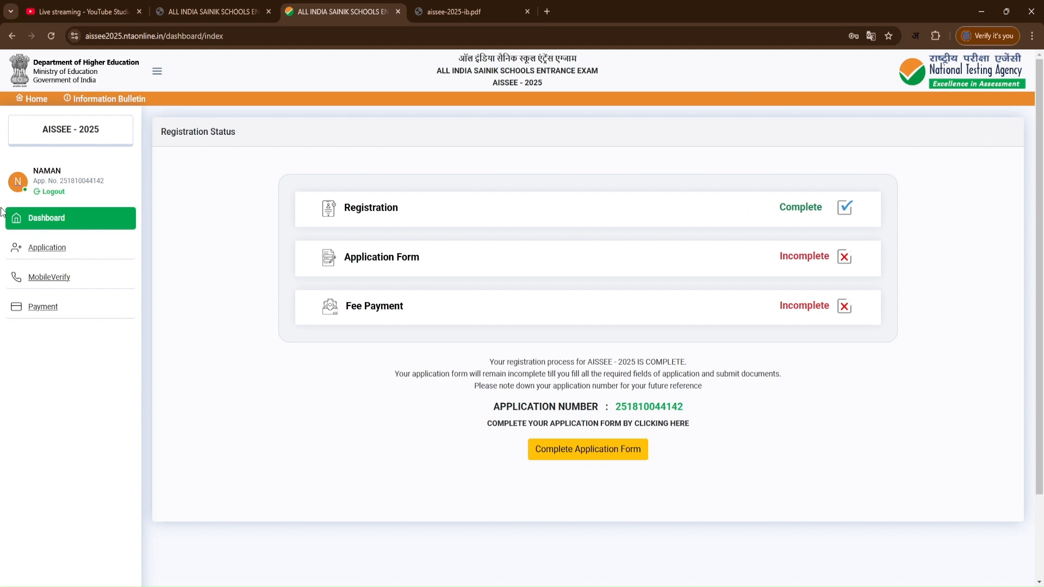
# - Expand Application in the left sidebar and go to its Contact Details section
pyautogui.scroll(5, 3, 212)
pyautogui.scroll(-1, 3, 213)
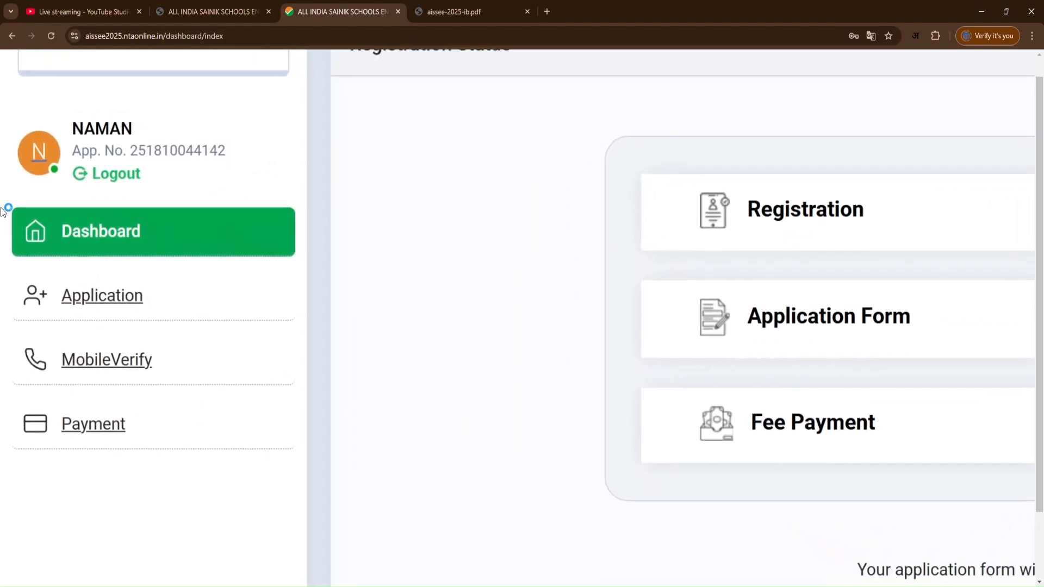
pyautogui.scroll(-5, 3, 212)
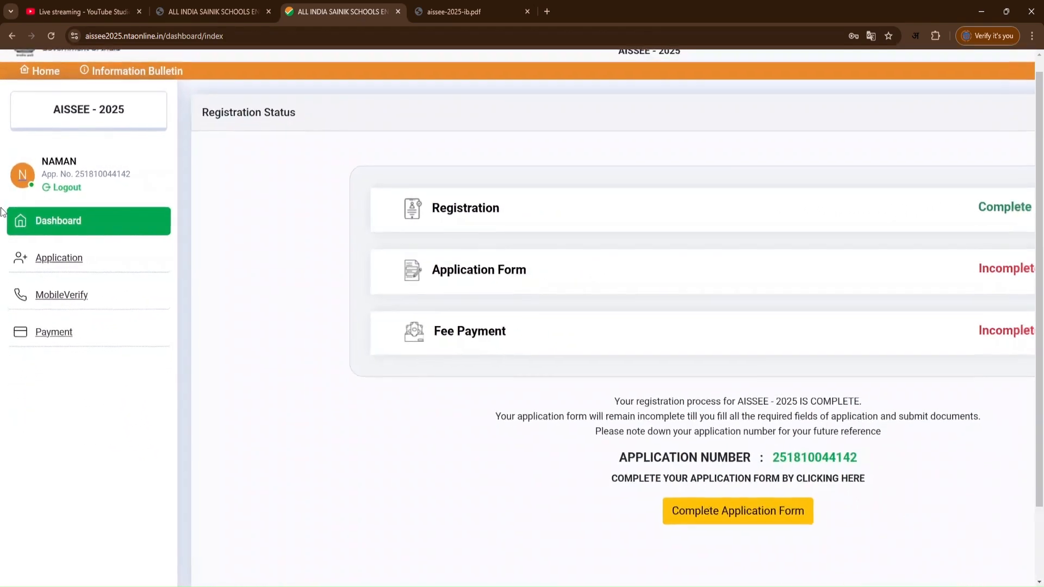
pyautogui.scroll(-2, 2, 212)
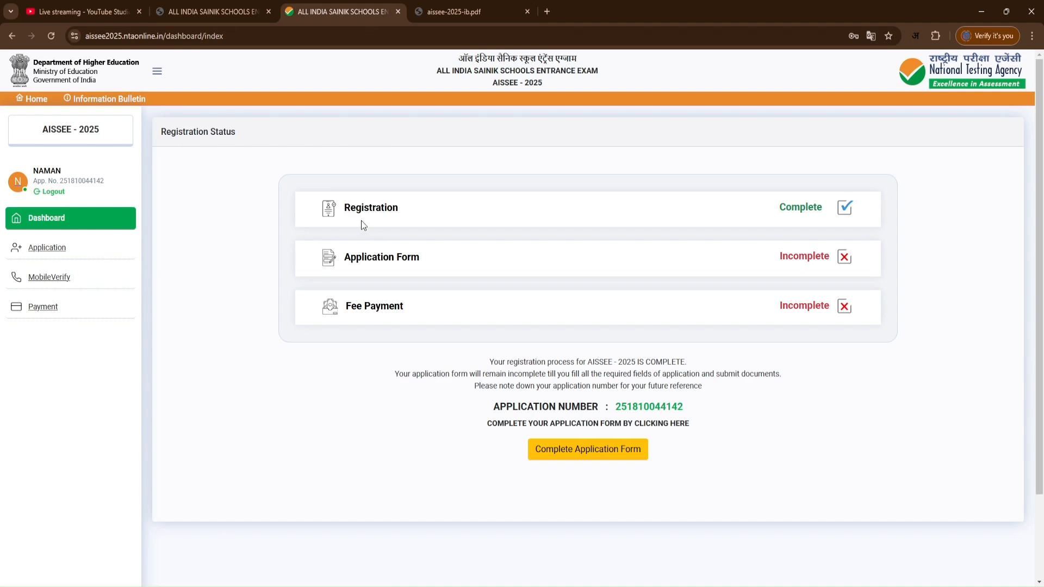
pyautogui.scroll(3, 358, 216)
pyautogui.scroll(-3, 358, 216)
pyautogui.click(48, 249)
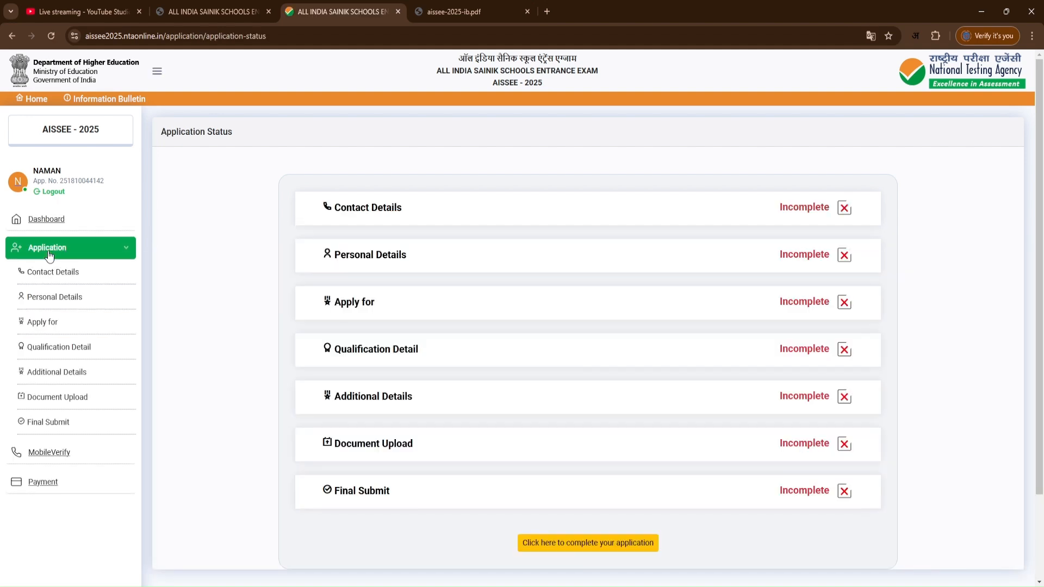
pyautogui.click(61, 279)
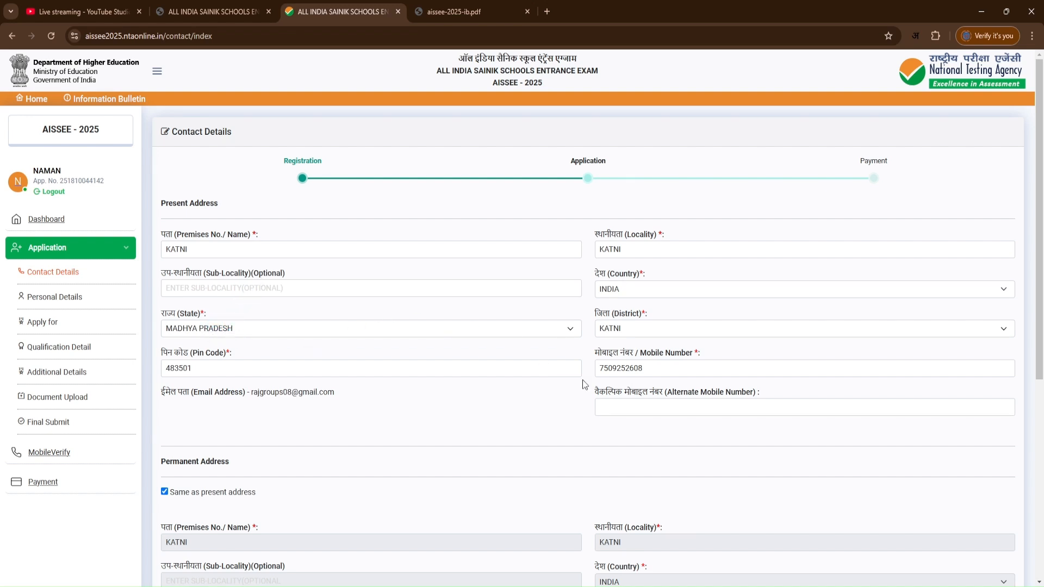
# - Tick I AGREE, enter the verification code, and save the contact details with Save & Next
pyautogui.click(602, 418)
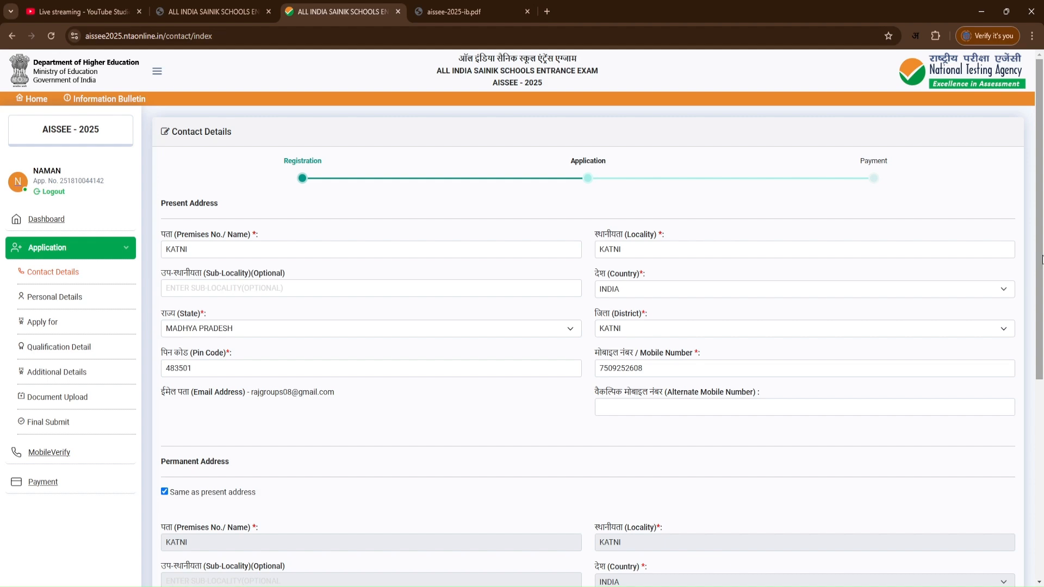
pyautogui.moveTo(1042, 255); pyautogui.dragTo(985, 461)
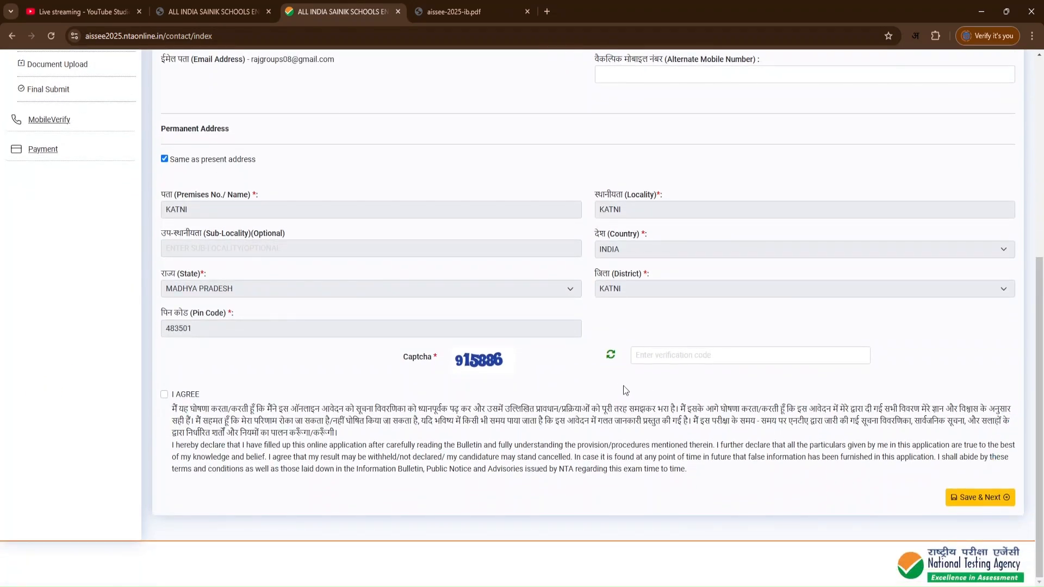
pyautogui.click(164, 396)
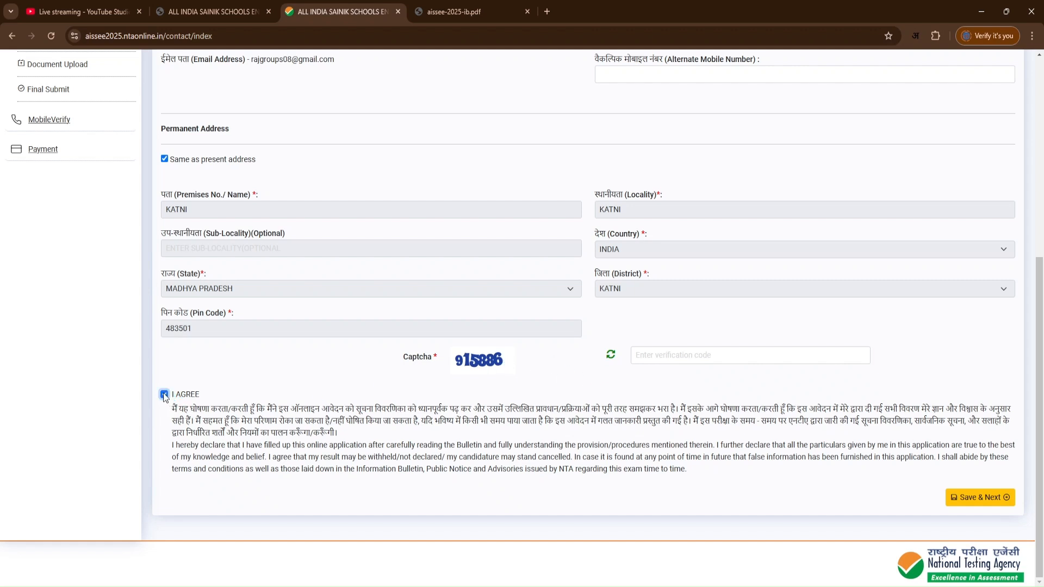
pyautogui.click(692, 356)
pyautogui.scroll(5, 692, 357)
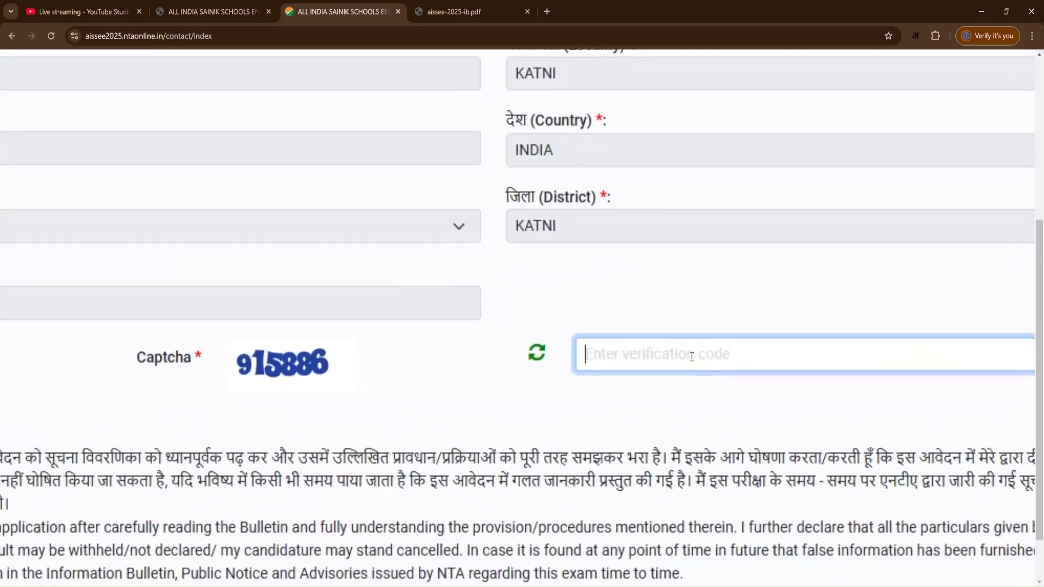
pyautogui.write('9')
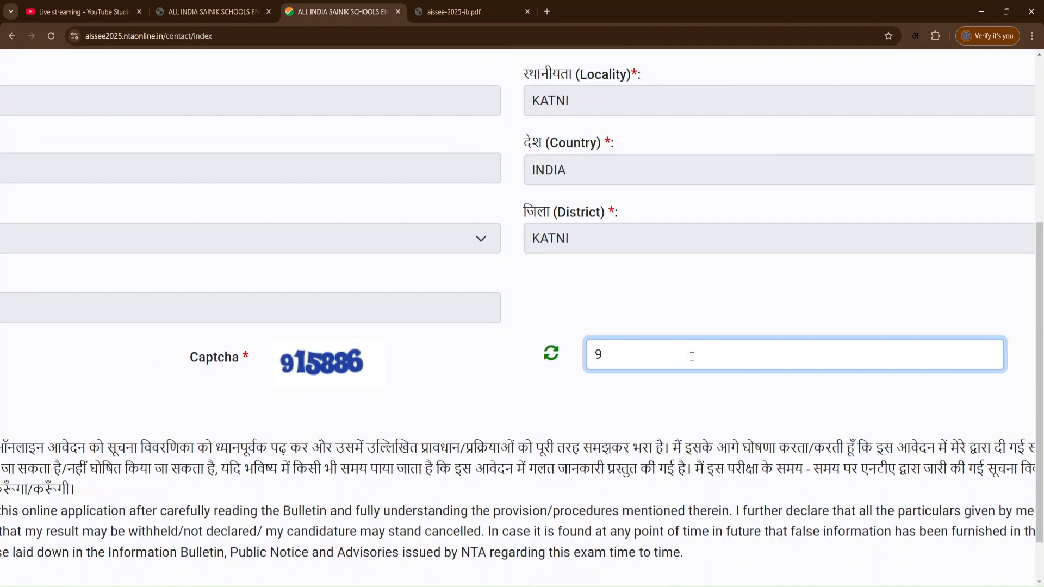
pyautogui.write('15886')
pyautogui.scroll(-5, 692, 357)
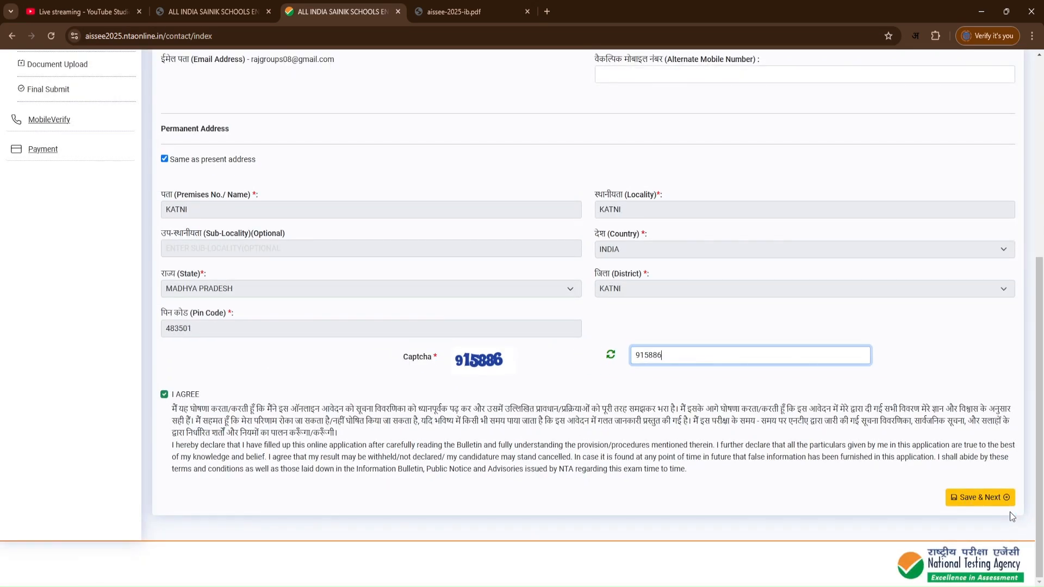
pyautogui.click(981, 496)
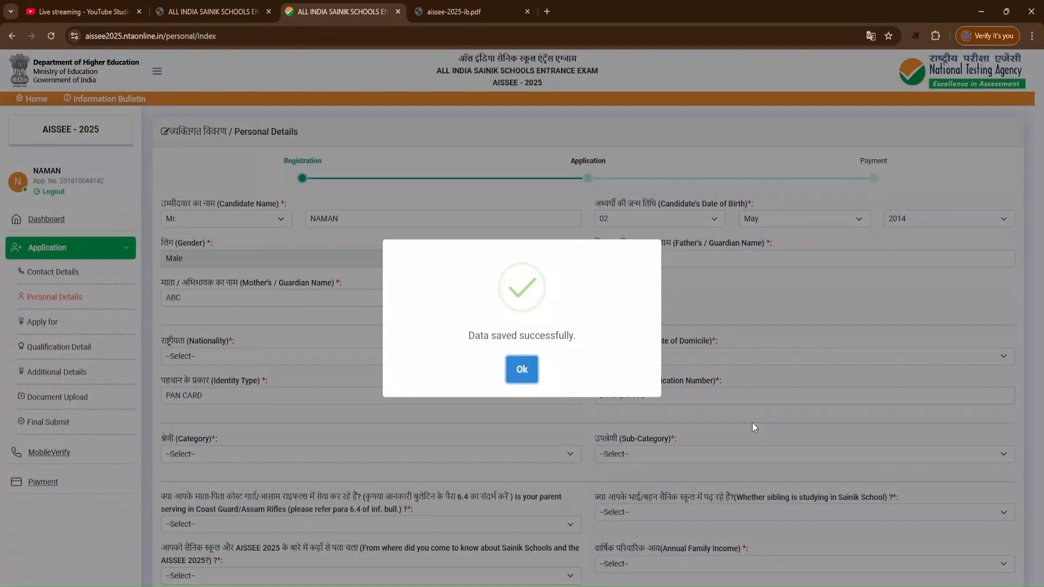
pyautogui.click(523, 369)
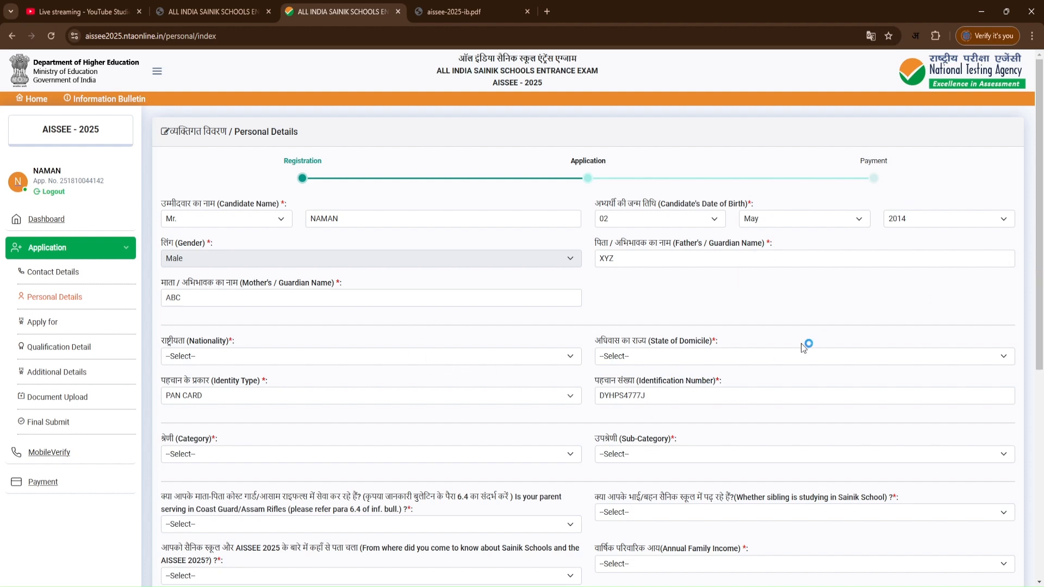
# - Set nationality to INDIAN and state of domicile to MADHYA PRADESH
pyautogui.click(235, 357)
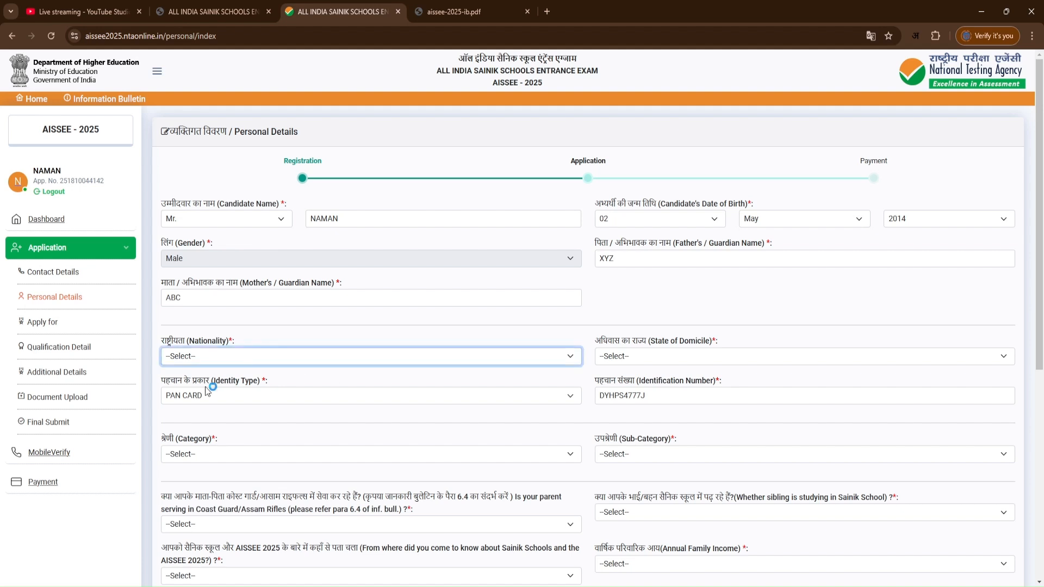
pyautogui.press('i')
pyautogui.click(624, 357)
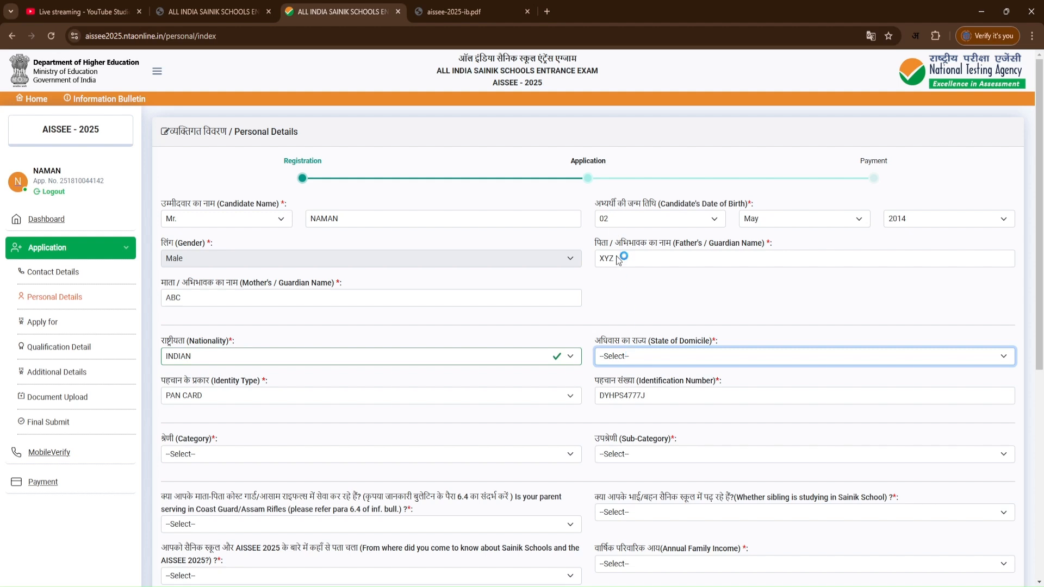
pyautogui.press('m')
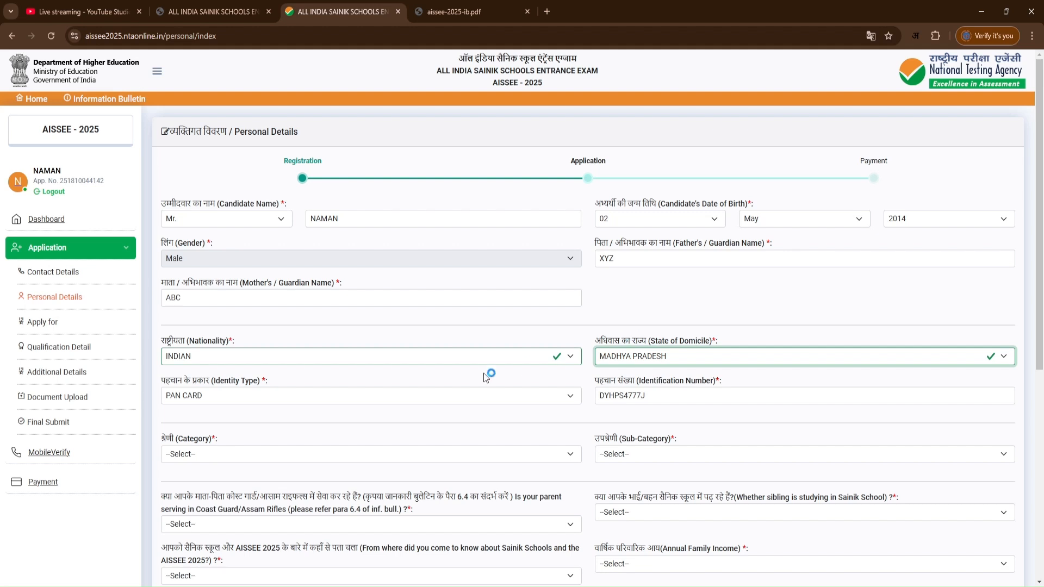
# - Set category to OBC-NCL (CENTRAL LIST) and sub-category to Sonar, Sunar, Swarnakar
pyautogui.click(375, 459)
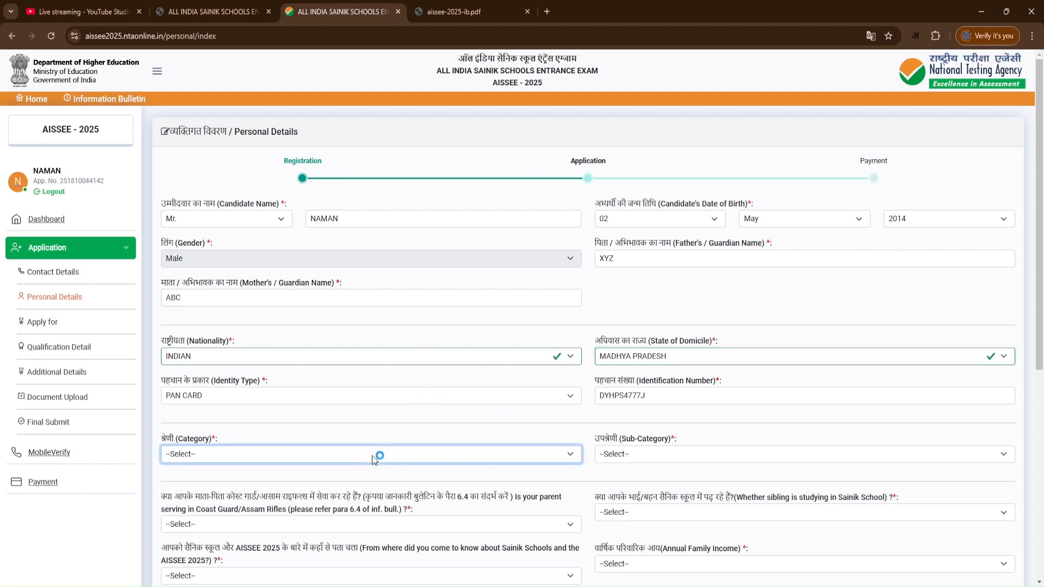
pyautogui.click(227, 493)
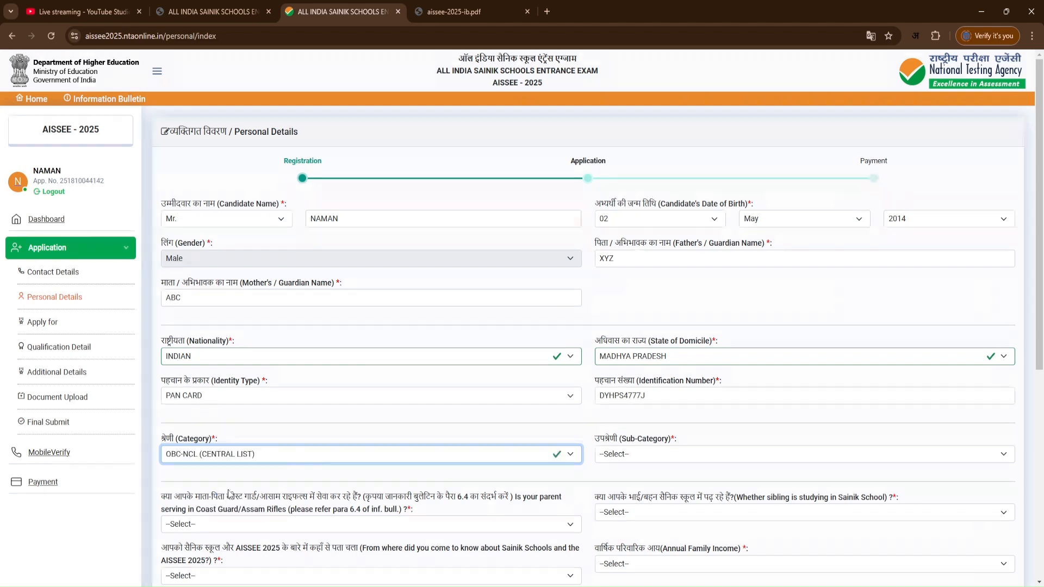
pyautogui.click(731, 458)
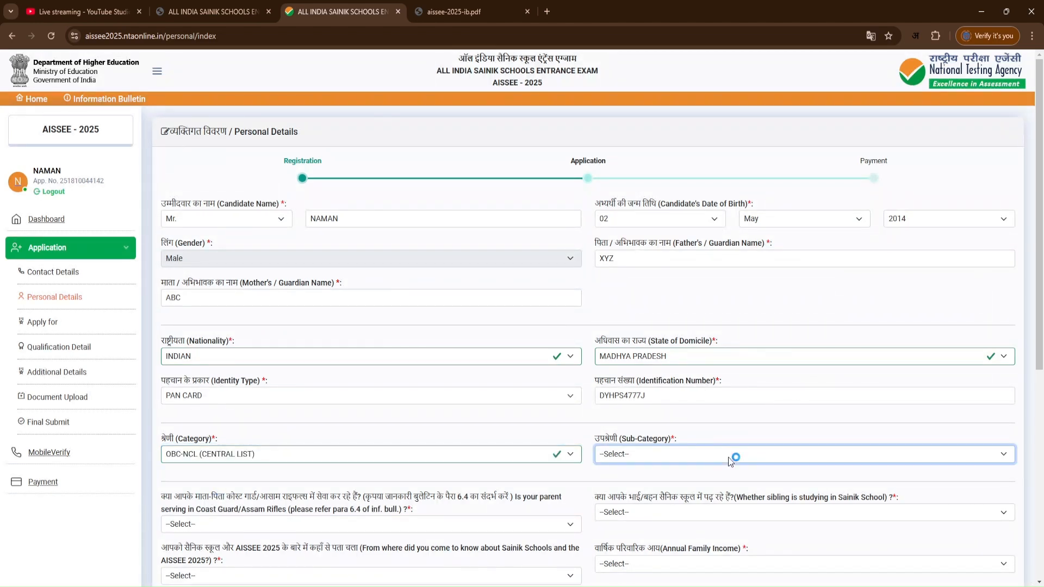
pyautogui.click(304, 253)
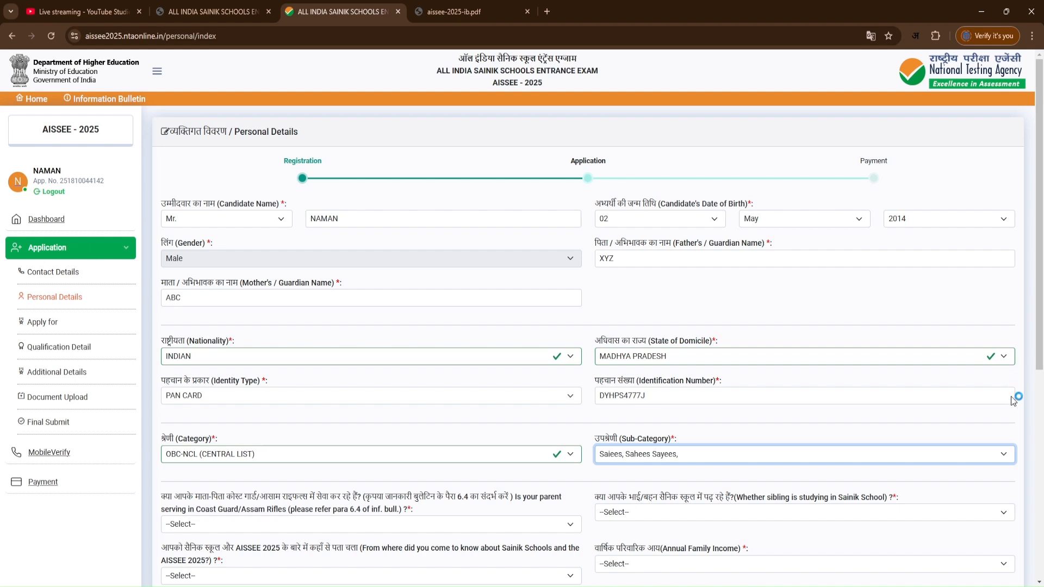
pyautogui.click(295, 380)
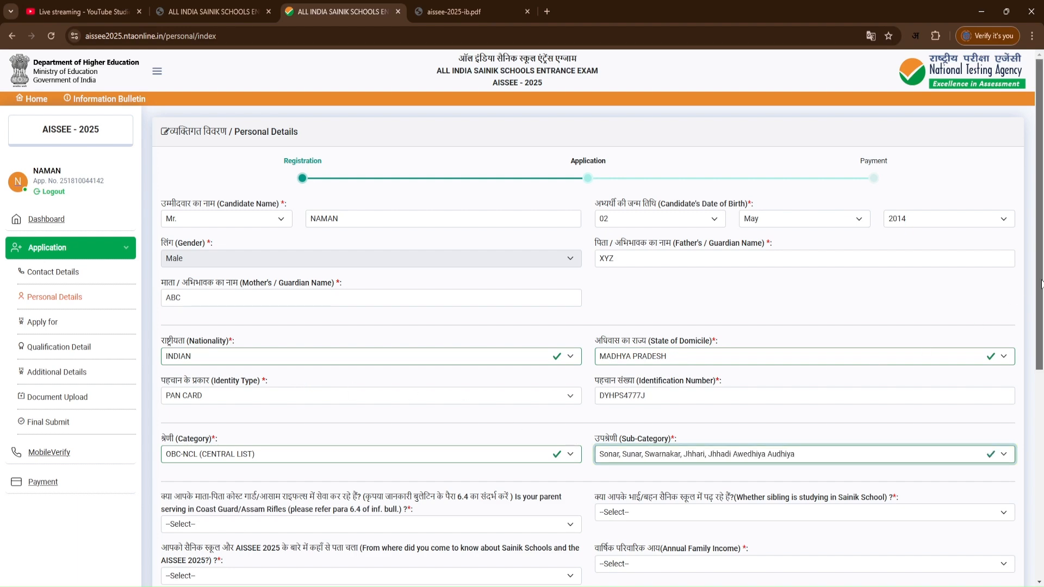
pyautogui.moveTo(1038, 281); pyautogui.dragTo(1042, 381)
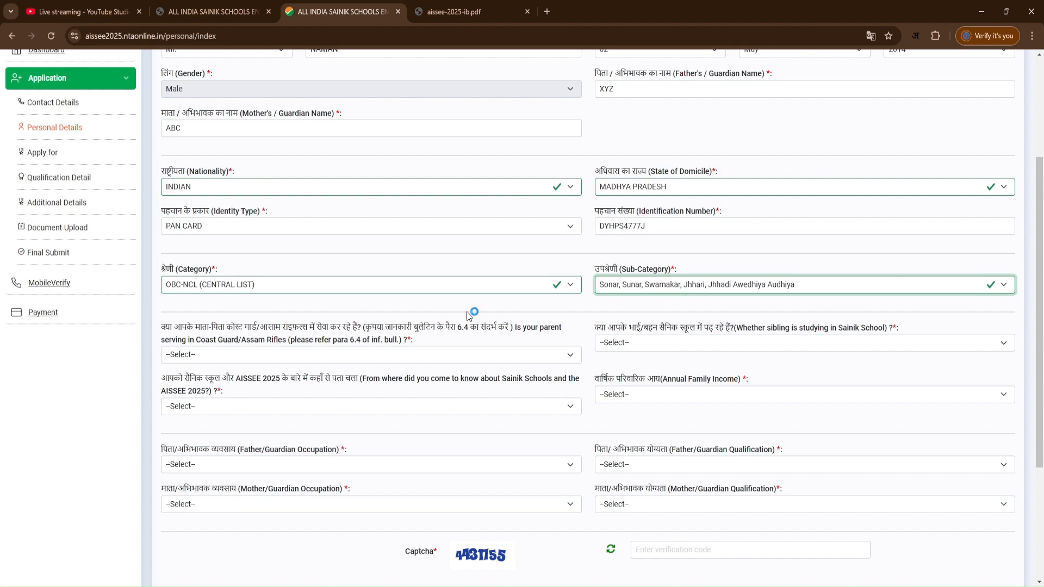
# - Answer No to parent in Coast Guard and sibling in Sainik School; set source to Others
pyautogui.click(304, 358)
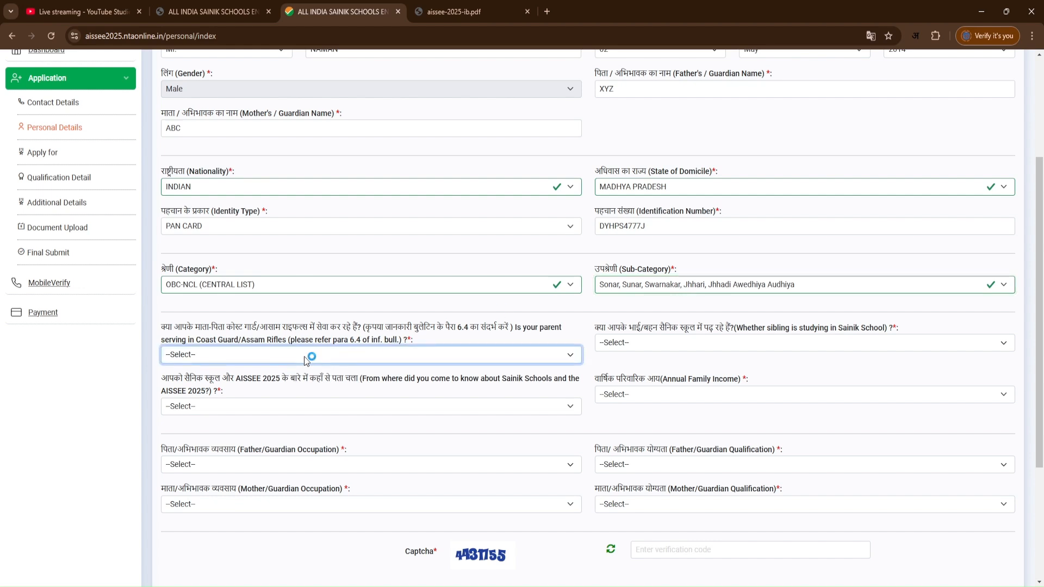
pyautogui.click(189, 417)
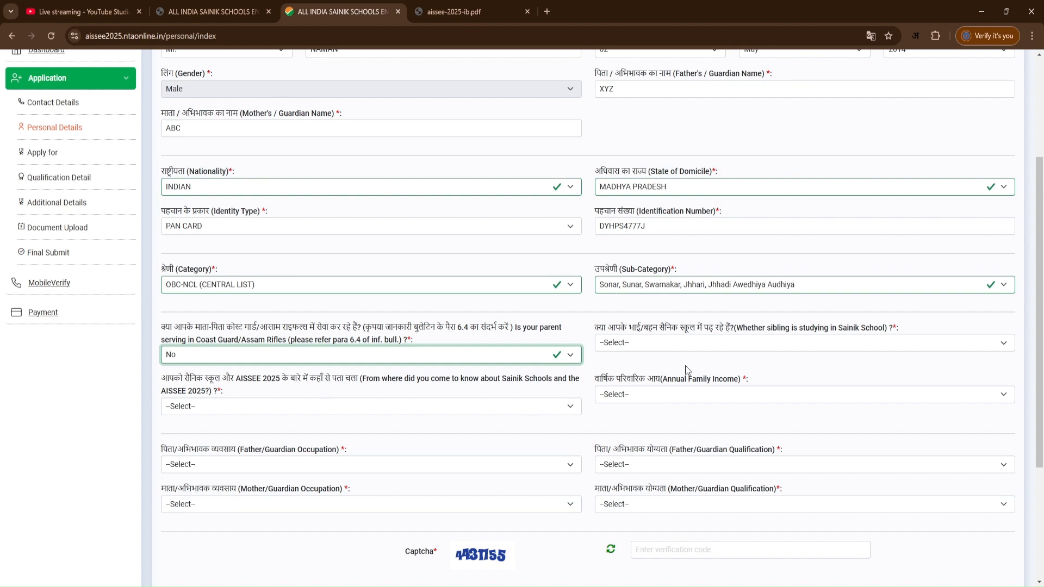
pyautogui.click(678, 348)
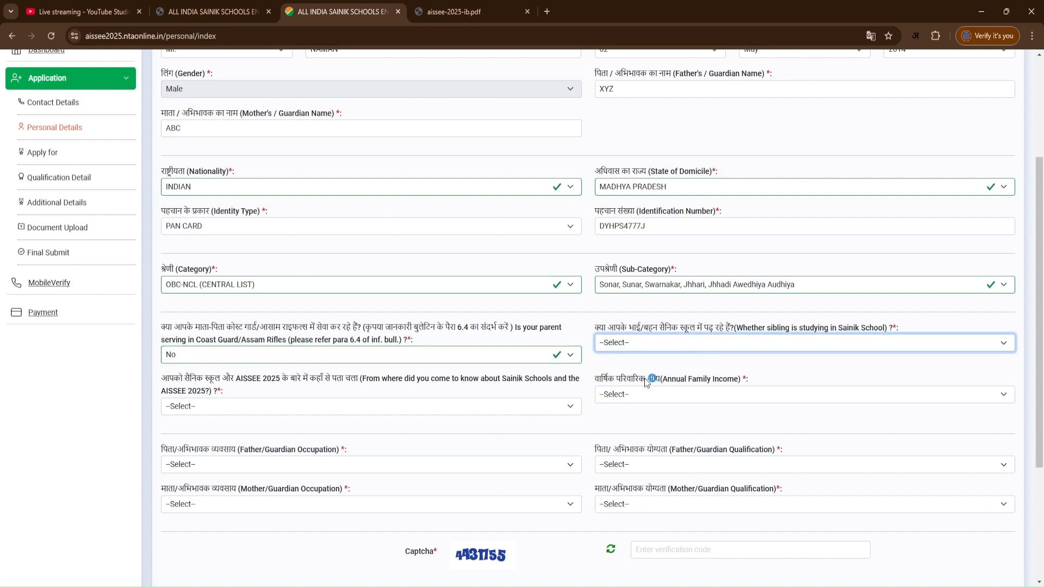
pyautogui.click(627, 388)
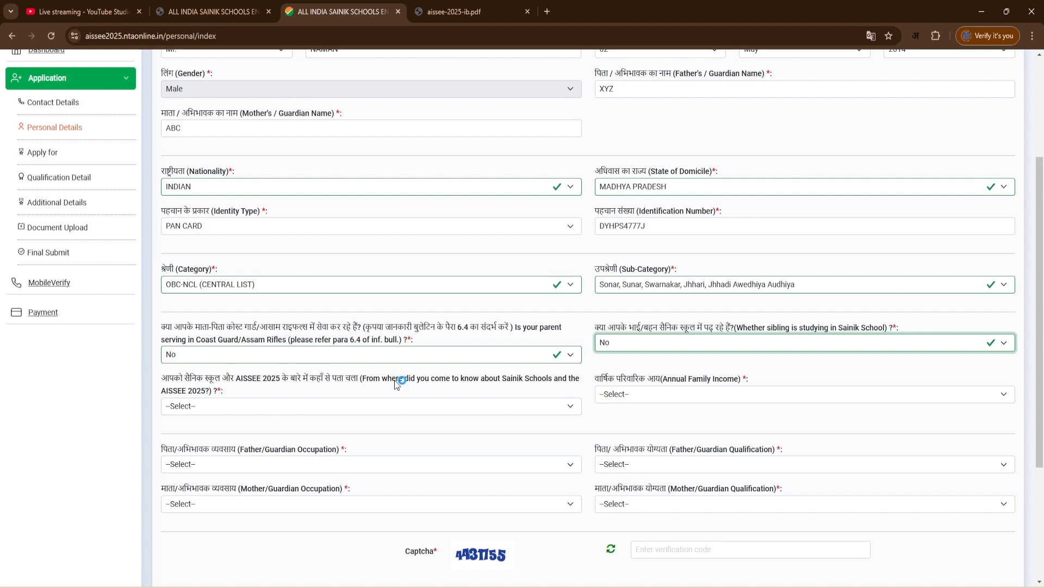
pyautogui.click(321, 409)
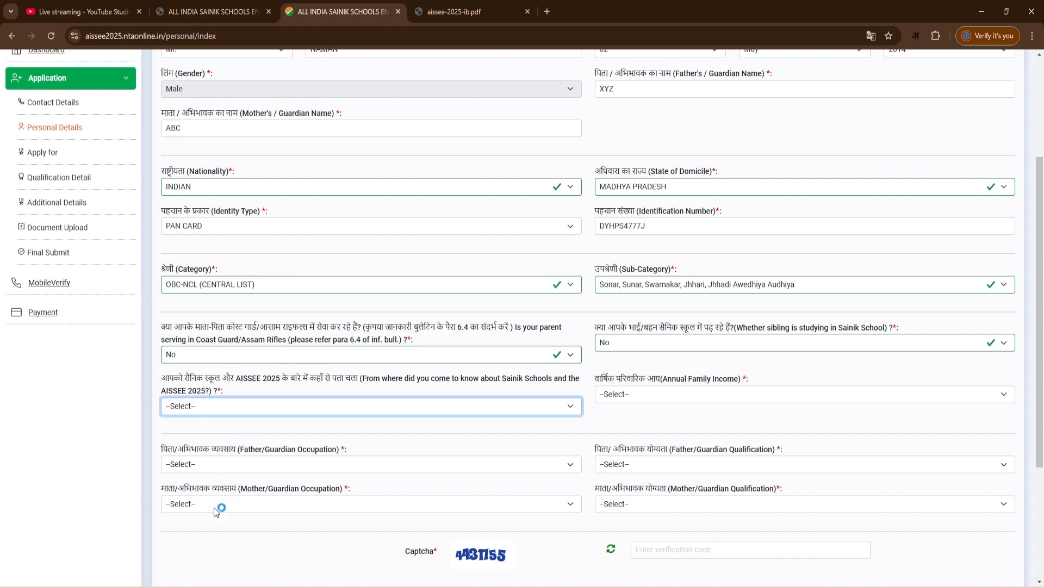
pyautogui.click(191, 562)
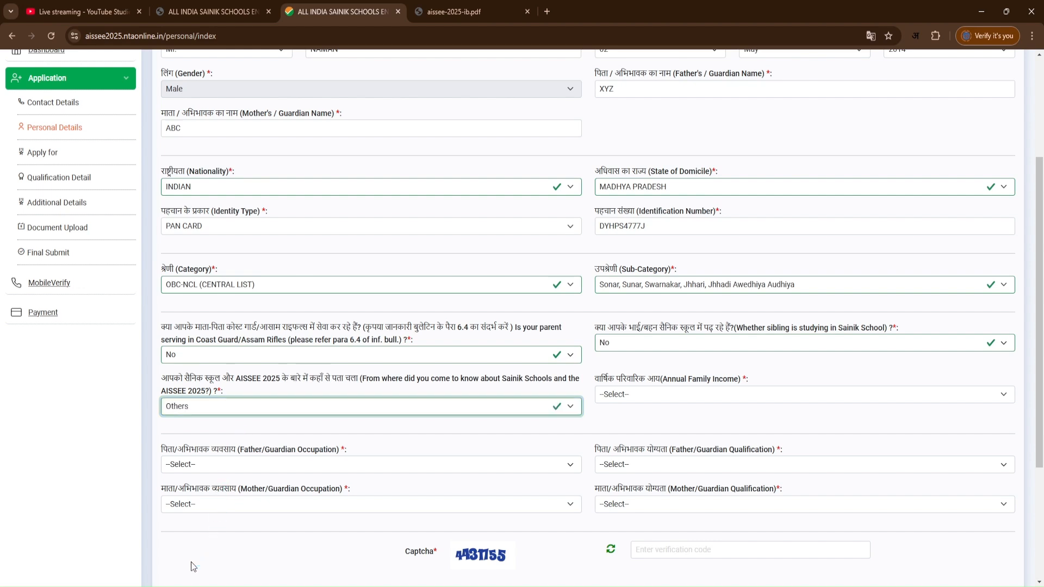
# - Set income 300001 – 400000, both parents' occupation Other and qualification POST GRADUATE
pyautogui.click(676, 395)
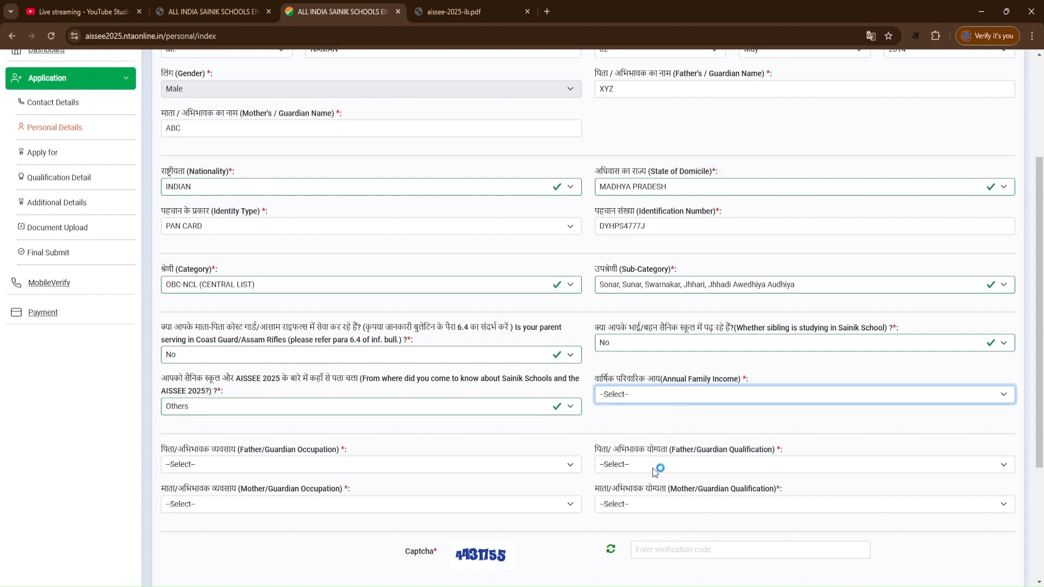
pyautogui.press('3')
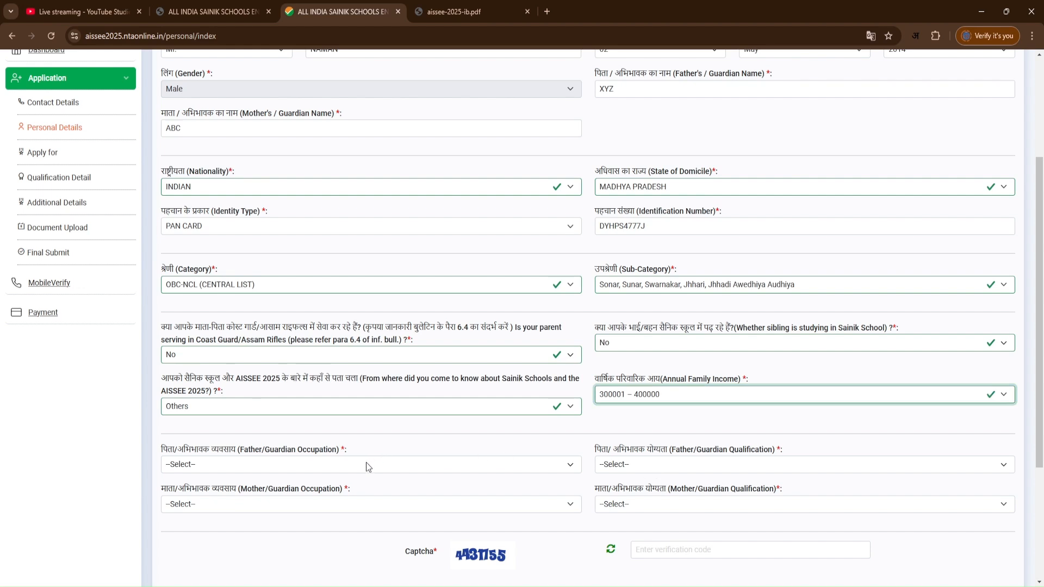
pyautogui.click(364, 464)
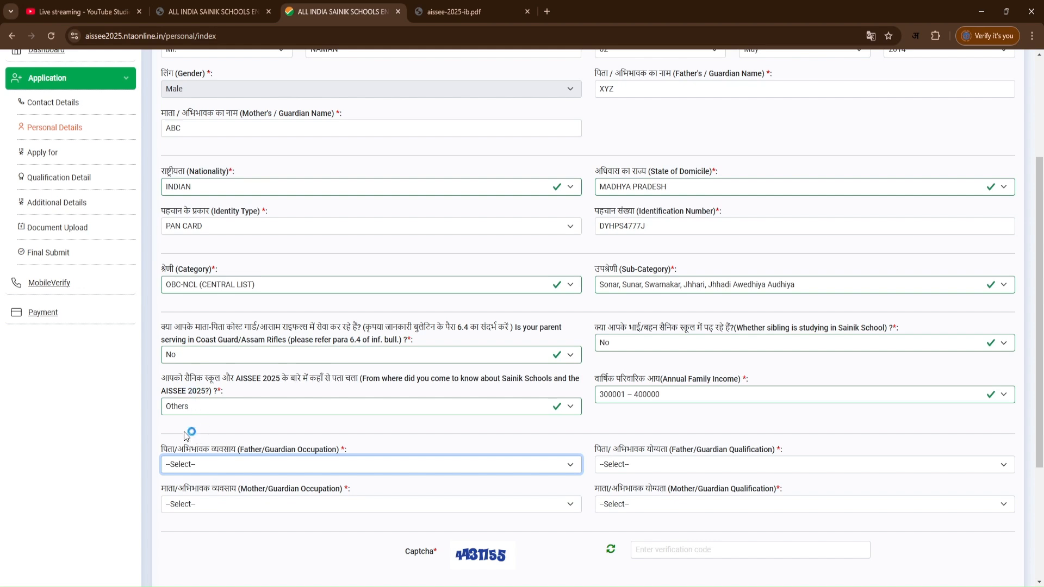
pyautogui.press('o')
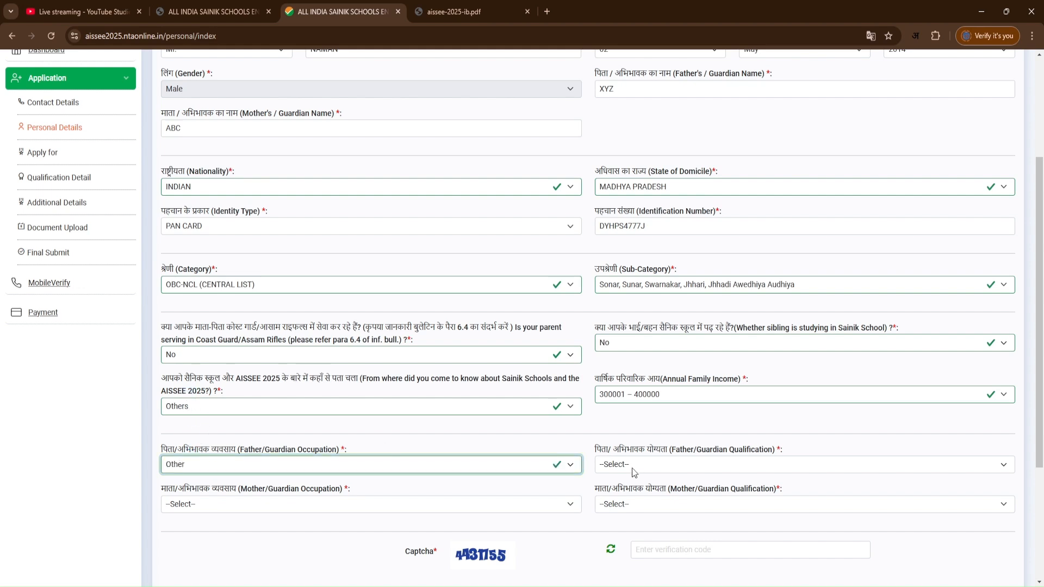
pyautogui.press('Tab')
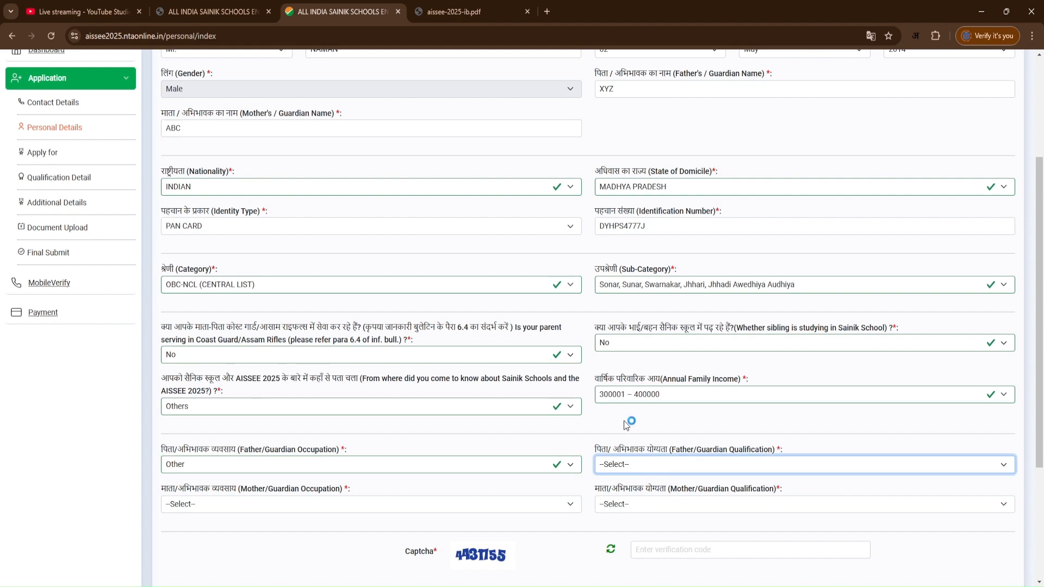
pyautogui.press('p')
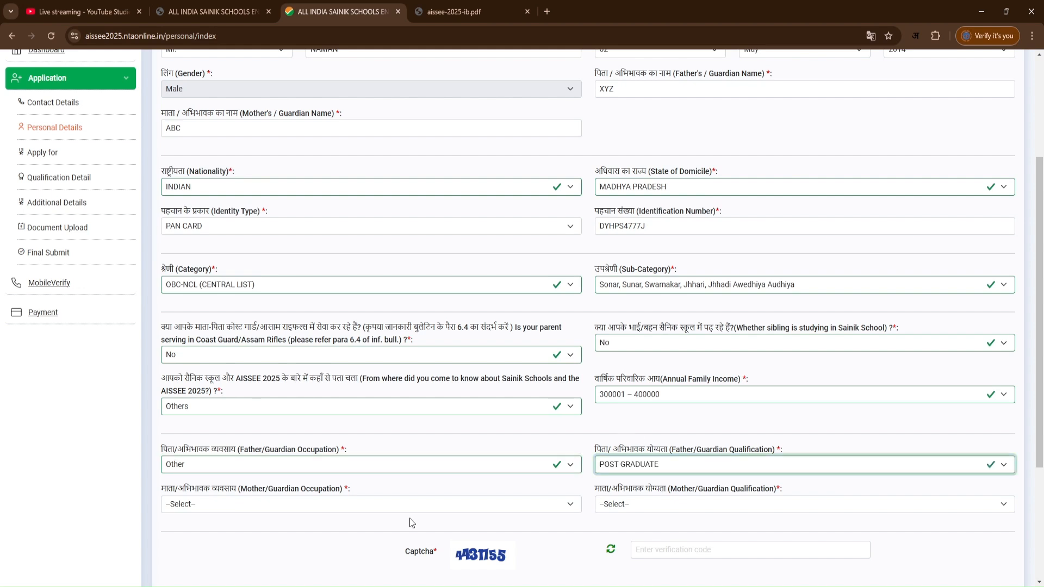
pyautogui.click(348, 515)
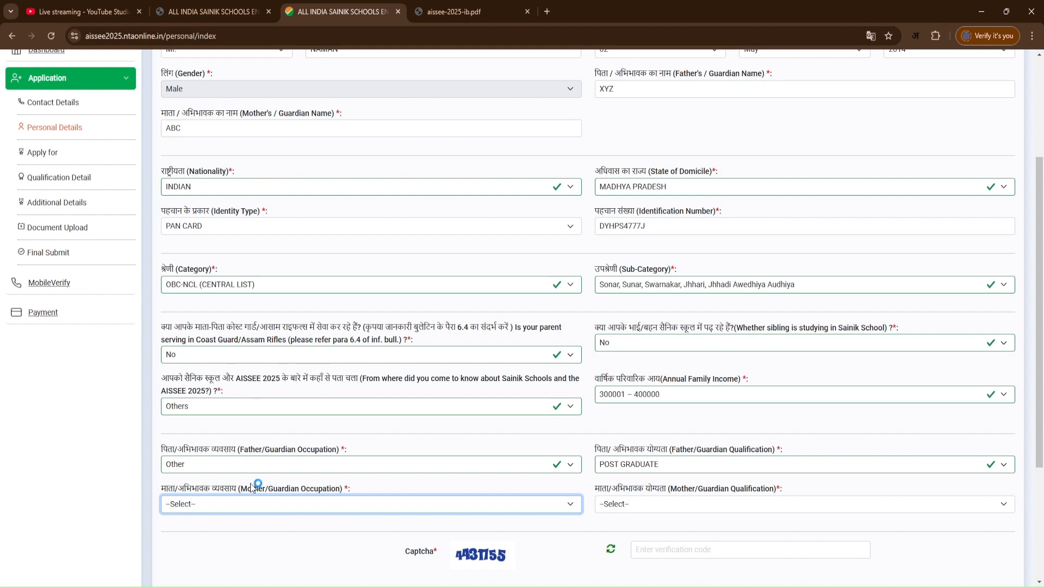
pyautogui.press('o')
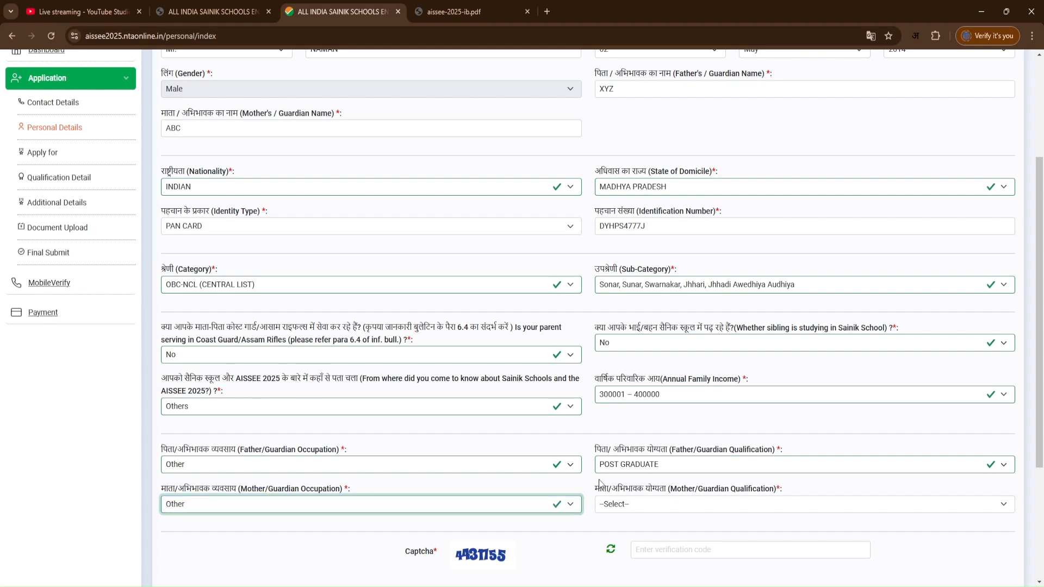
pyautogui.click(628, 506)
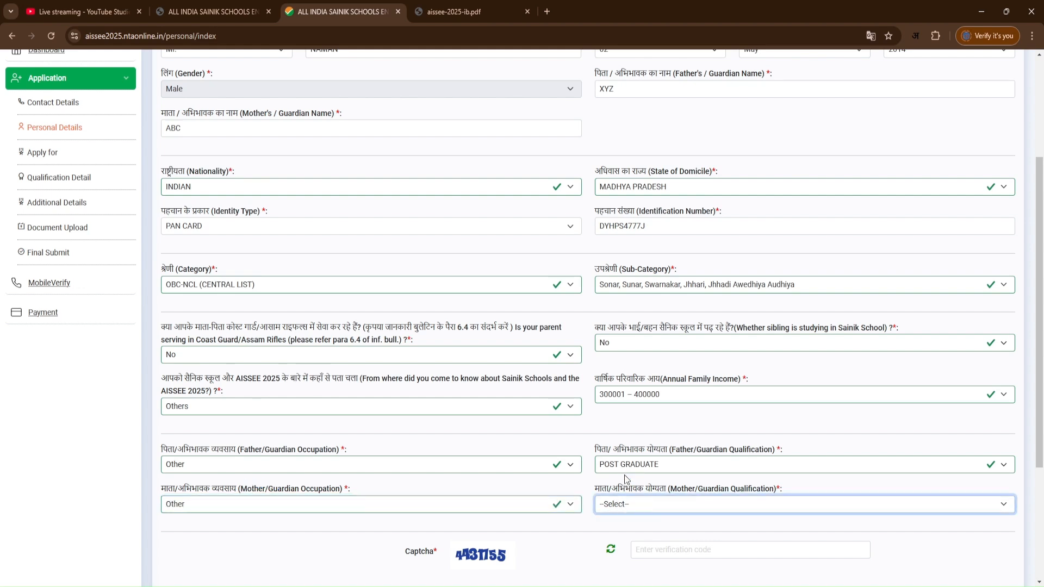
pyautogui.press('p')
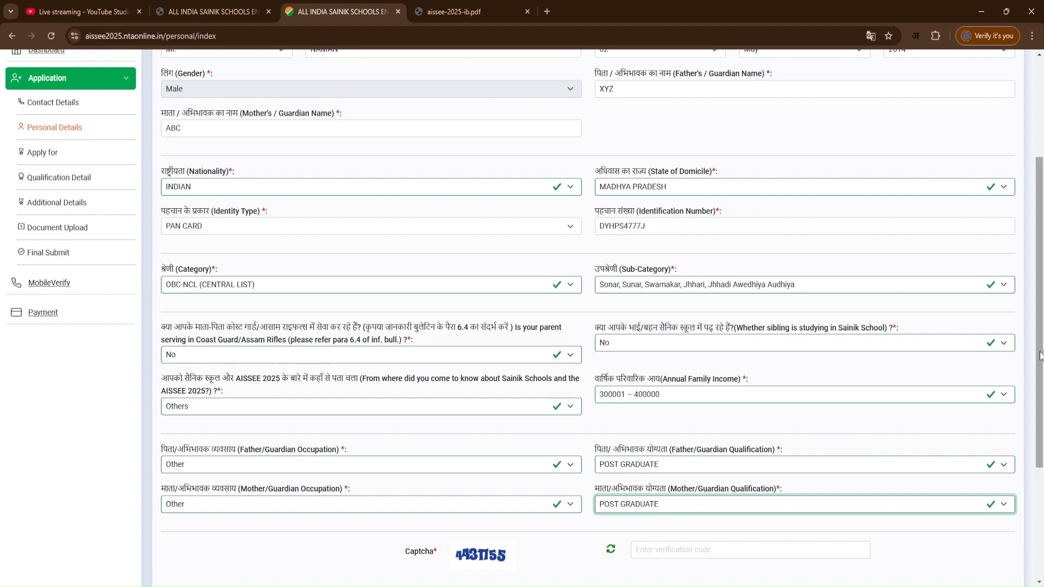
pyautogui.moveTo(1041, 356); pyautogui.dragTo(1038, 473)
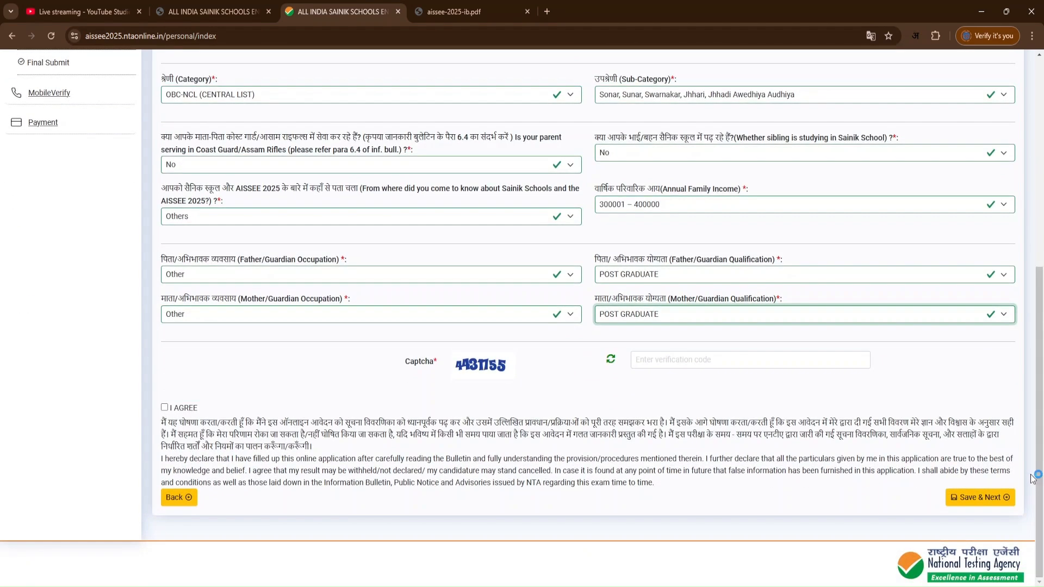
# - Enter and correct the verification code, agree to the declaration, and attempt to save personal details
pyautogui.click(672, 357)
pyautogui.write('4431155')
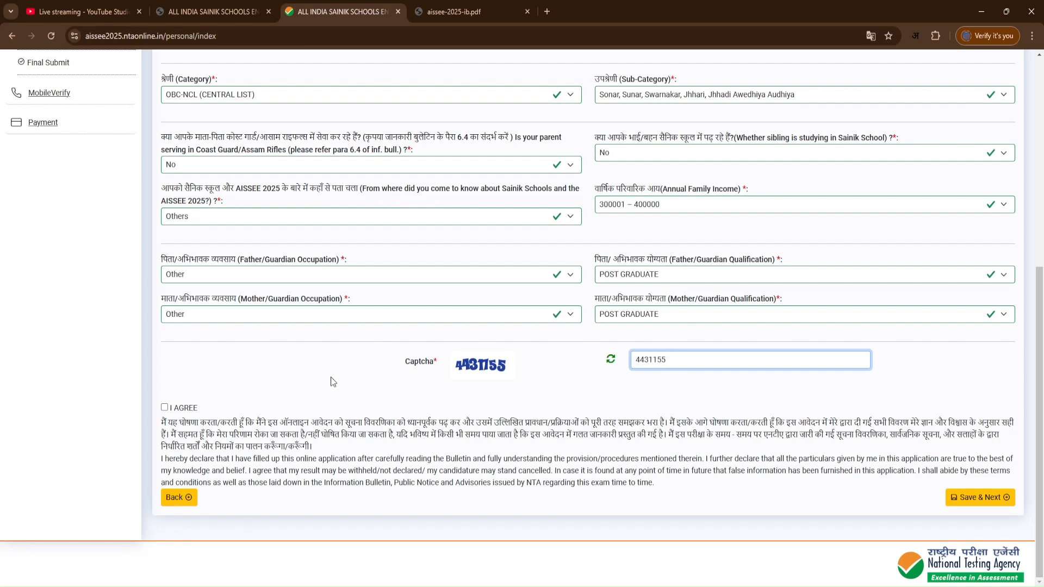
pyautogui.click(165, 407)
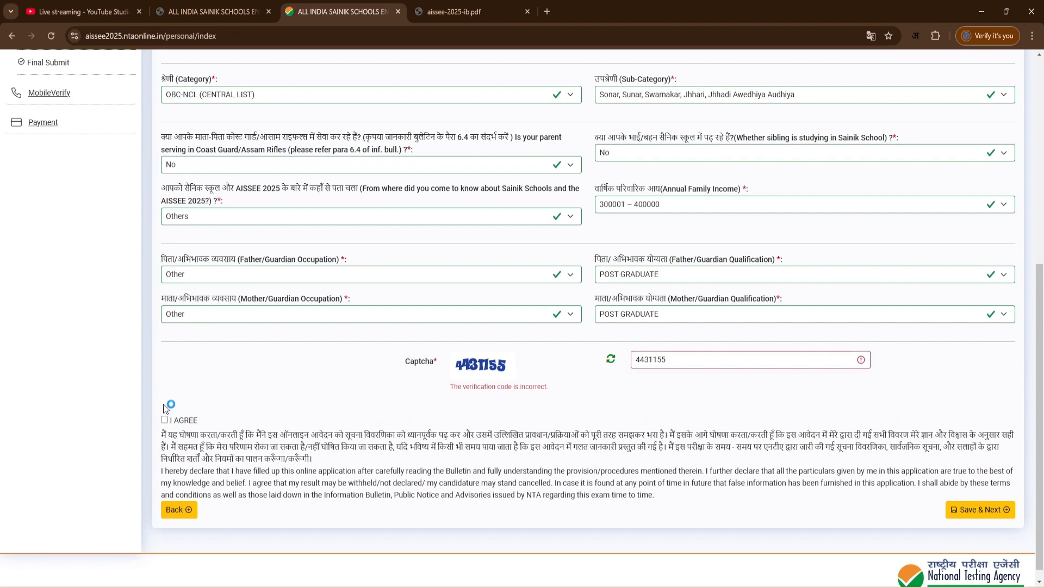
pyautogui.click(677, 360)
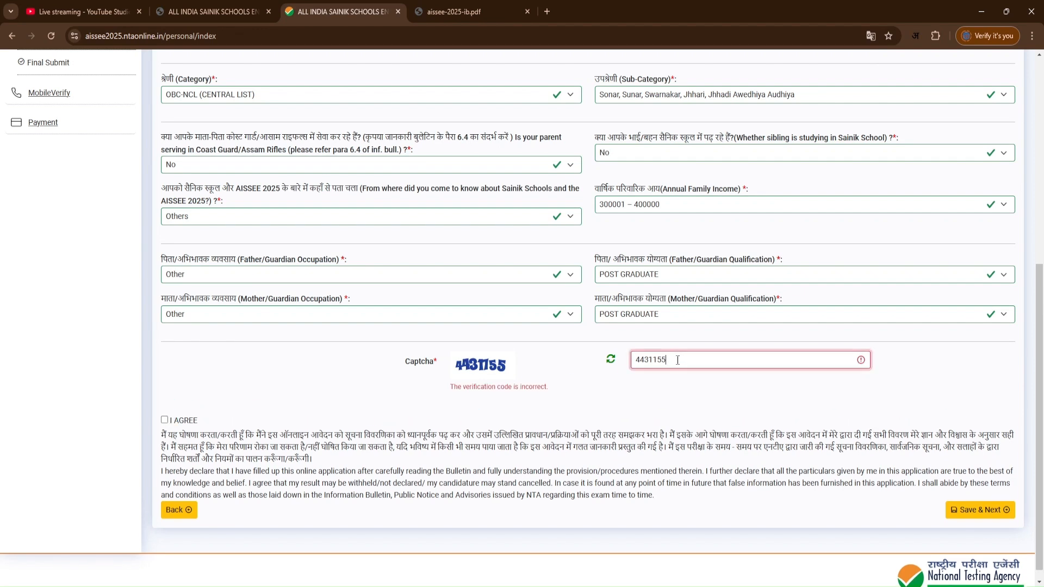
pyautogui.press('BackSpace')
pyautogui.press('BackSpace')
pyautogui.press('BackSpace')
pyautogui.press('BackSpace')
pyautogui.press('BackSpace')
pyautogui.press('BackSpace')
pyautogui.press('BackSpace')
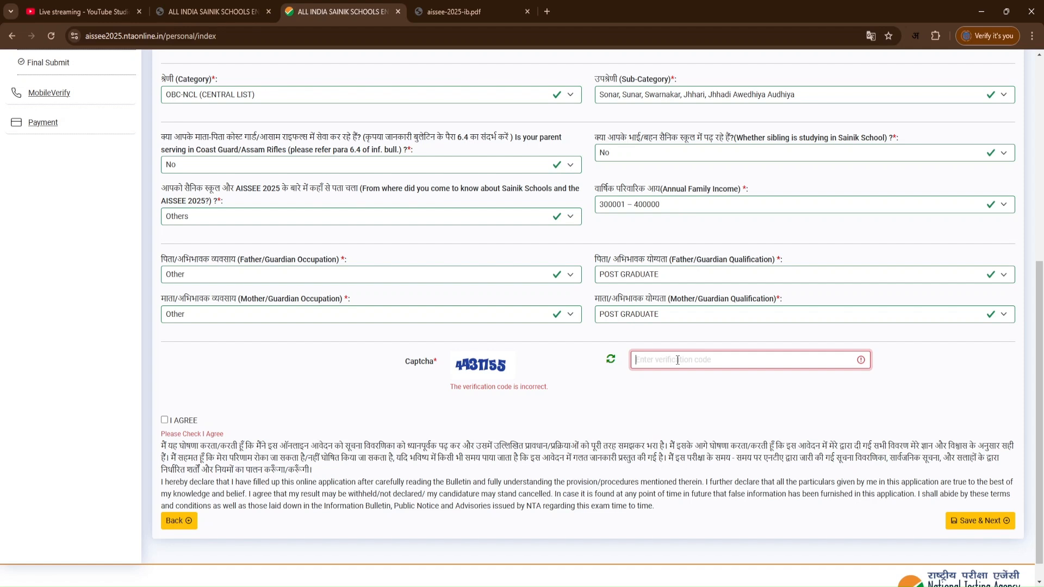
pyautogui.write('4431155')
pyautogui.click(165, 422)
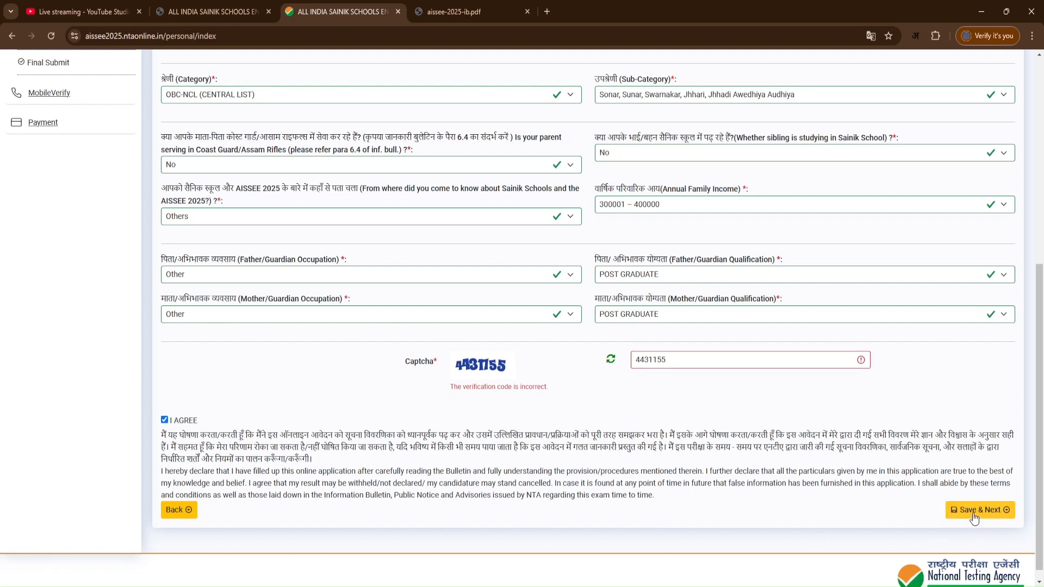
pyautogui.click(975, 516)
# - Fix the misread digit in the verification code and save the personal details
pyautogui.scroll(5, 1023, 233)
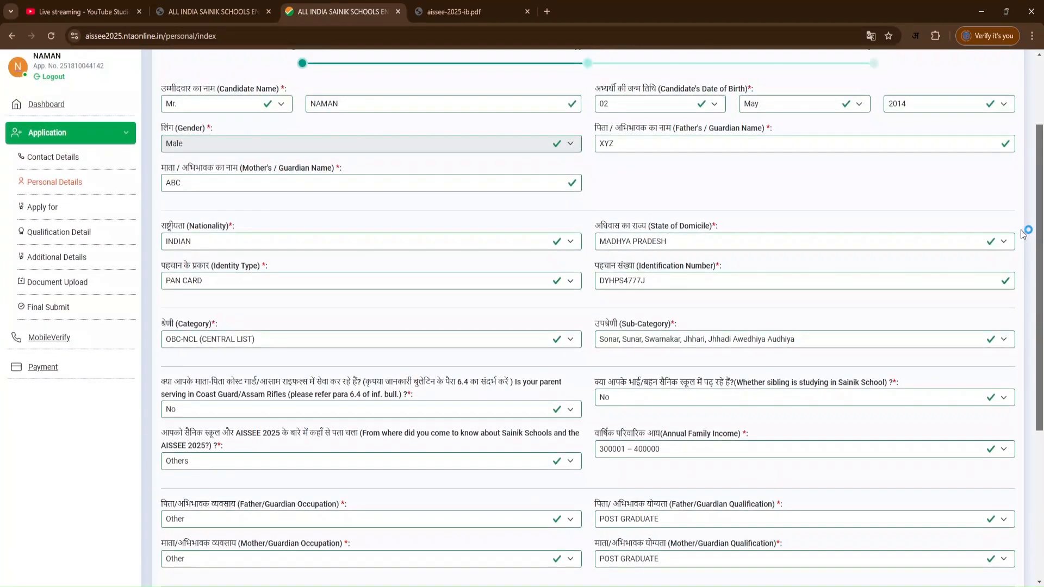
pyautogui.scroll(3, 1015, 166)
pyautogui.scroll(-4, 1013, 158)
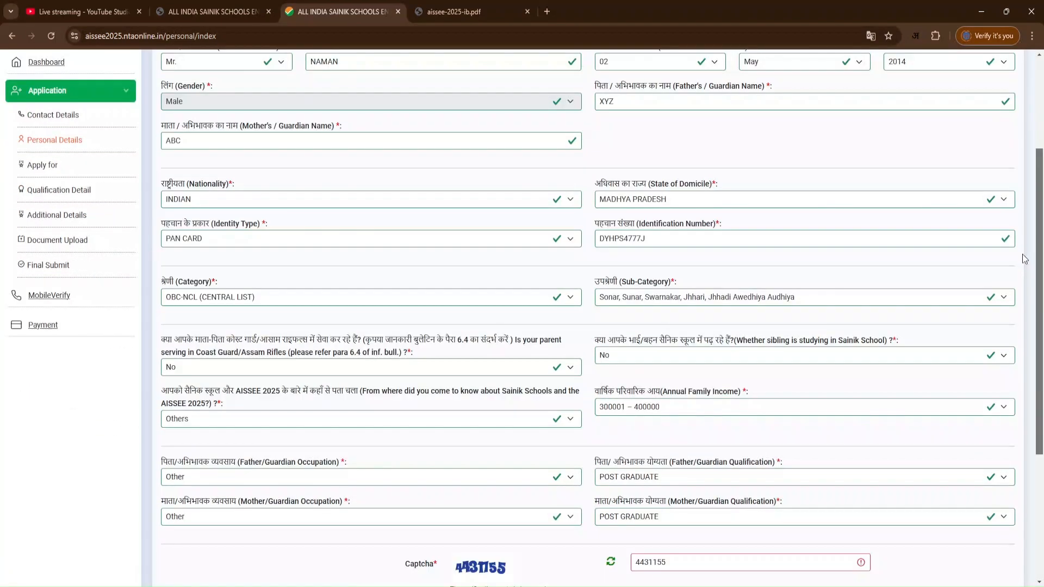
pyautogui.scroll(-4, 1023, 254)
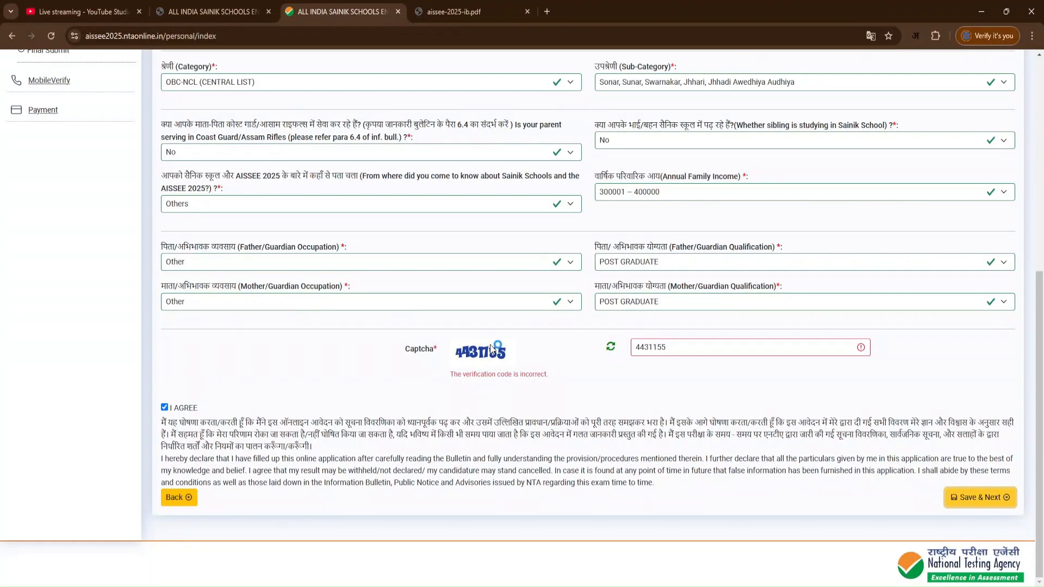
pyautogui.scroll(5, 492, 350)
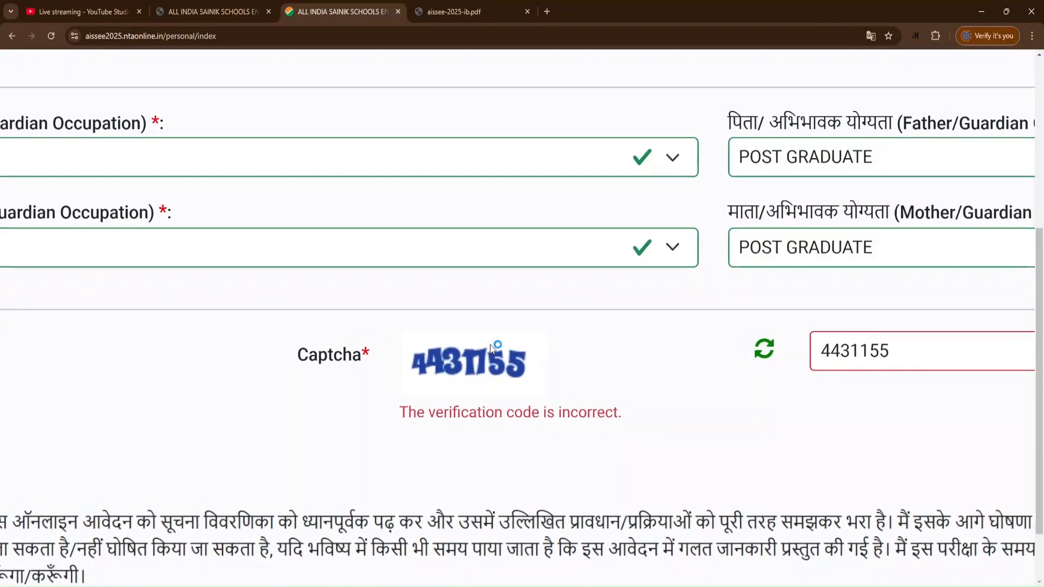
pyautogui.scroll(-5, 491, 348)
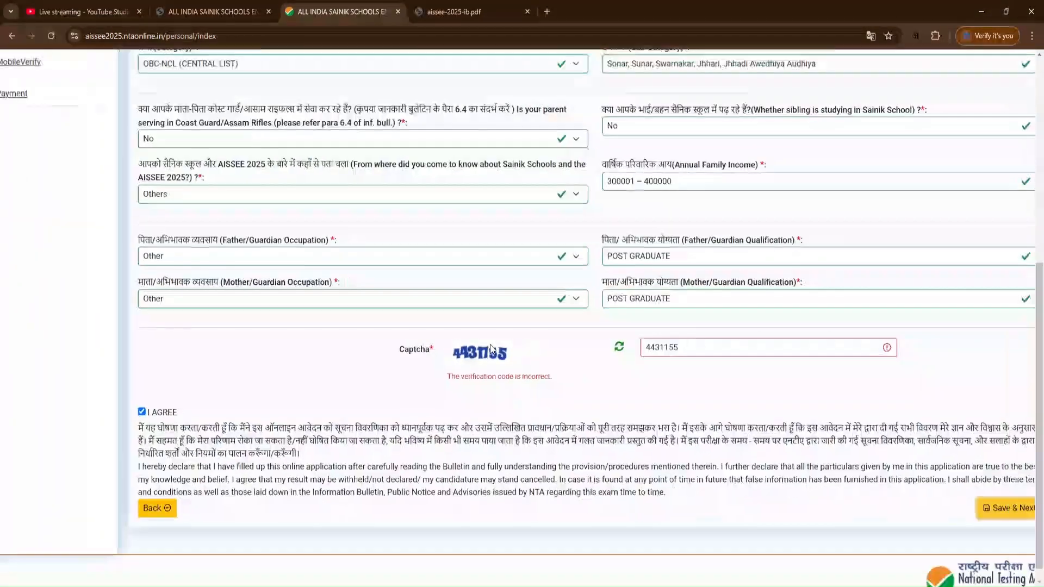
pyautogui.click(670, 350)
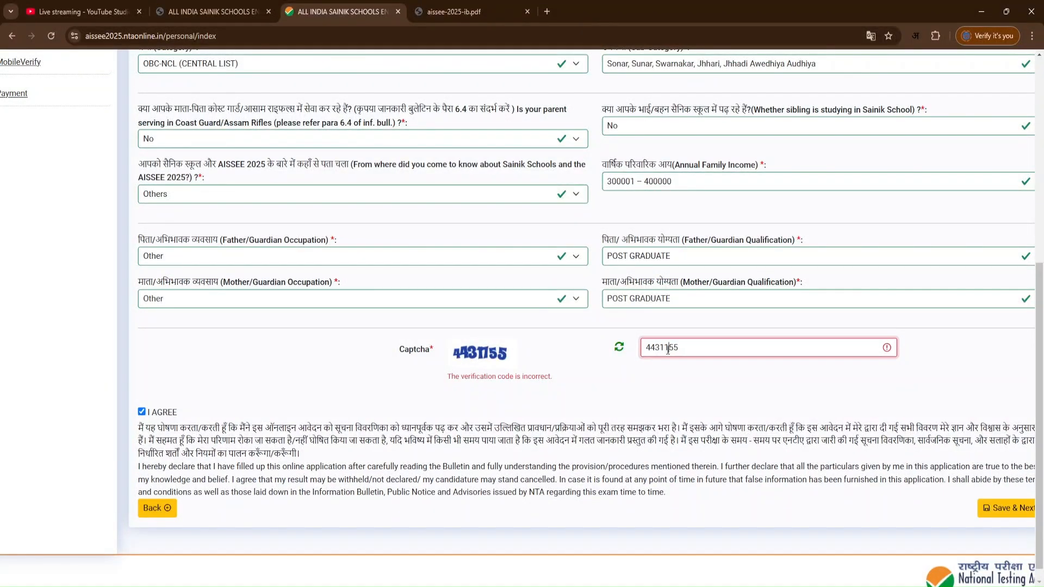
pyautogui.write('7')
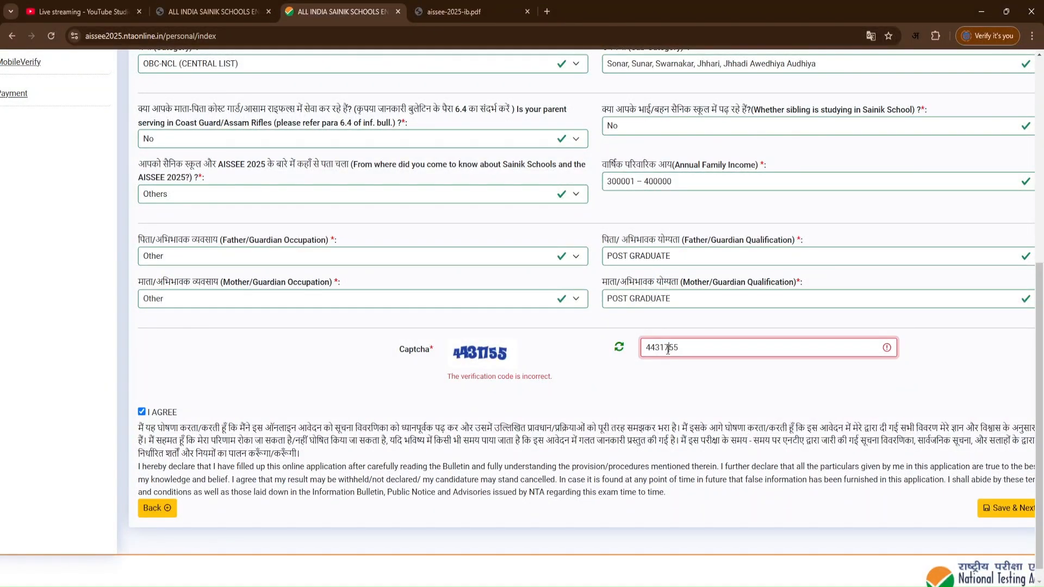
pyautogui.click(995, 510)
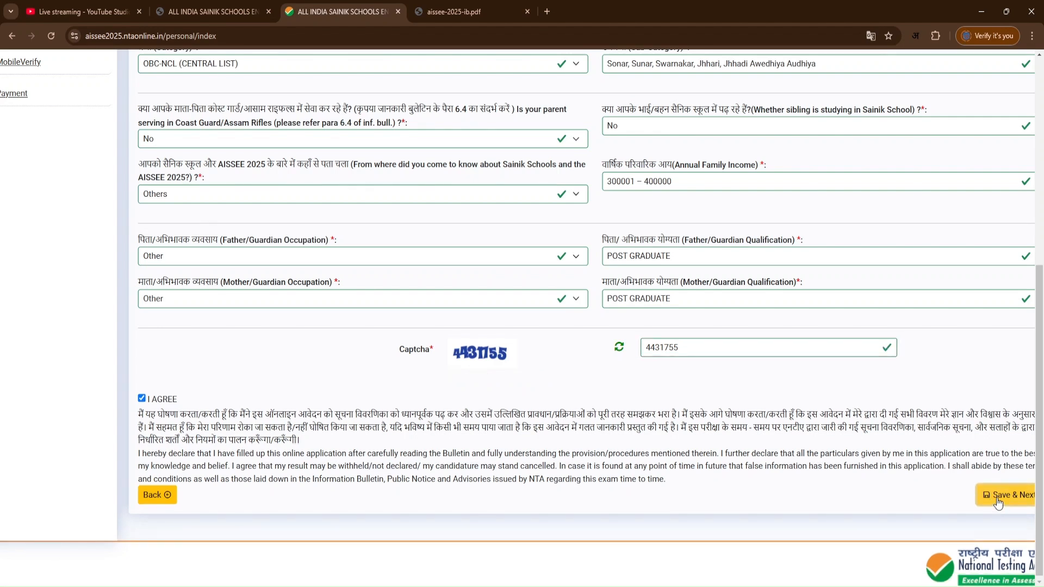
pyautogui.click(998, 499)
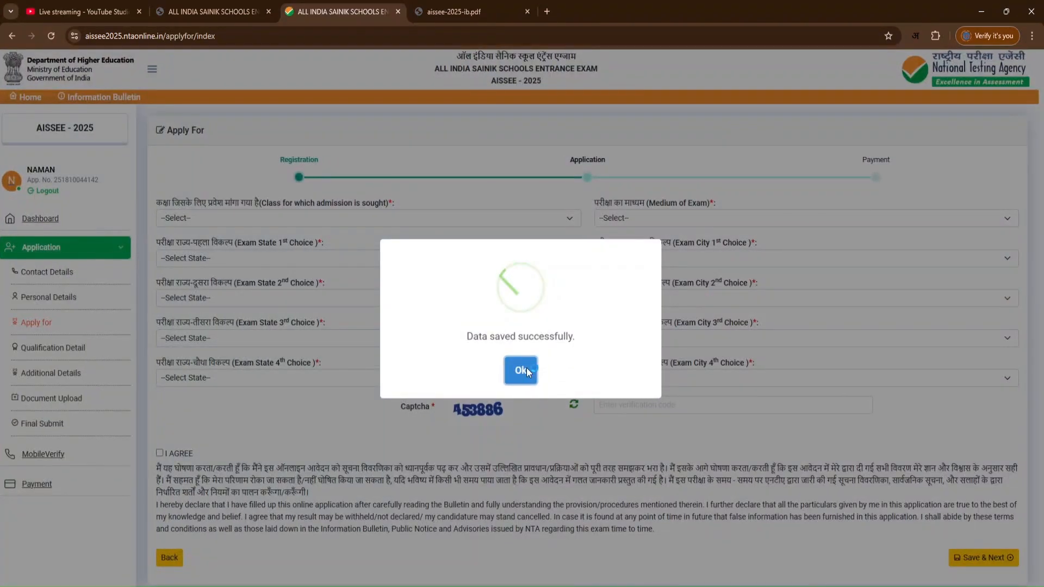
# - Choose Class VI, ENGLISH medium, and NO for currently studying in a new Sainik school
pyautogui.click(526, 368)
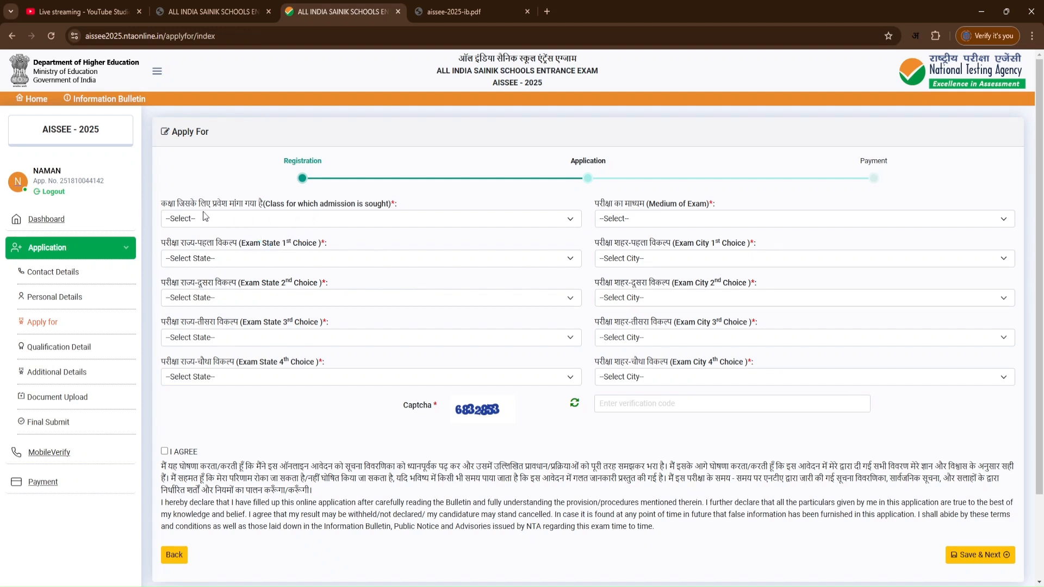
pyautogui.click(221, 218)
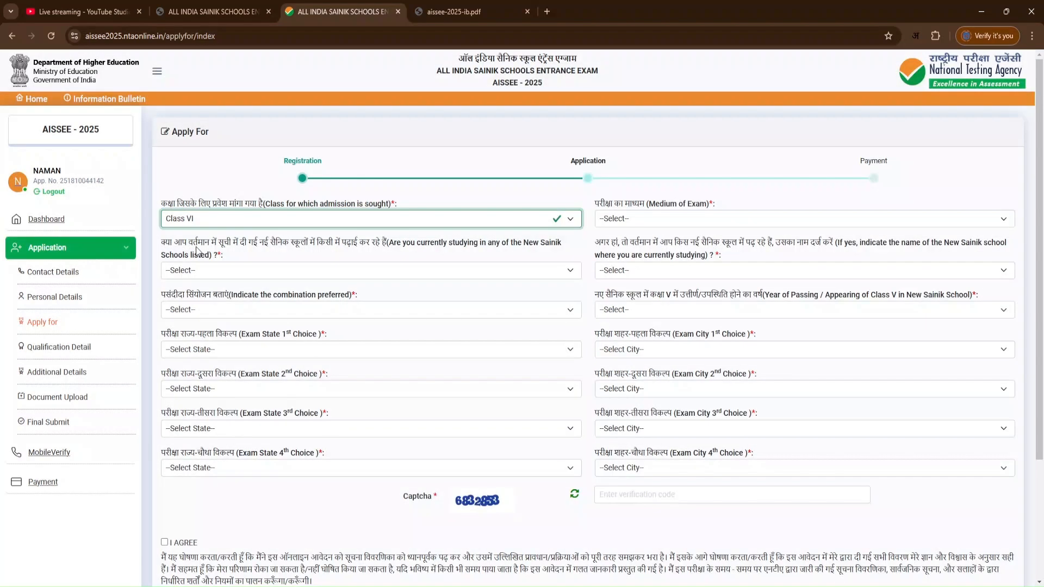
pyautogui.click(638, 222)
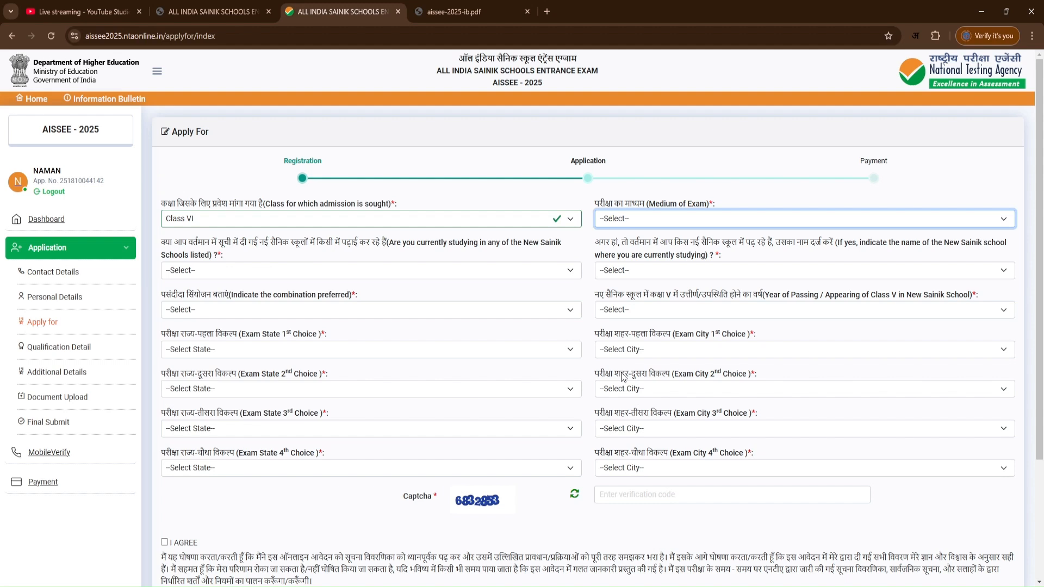
pyautogui.click(619, 280)
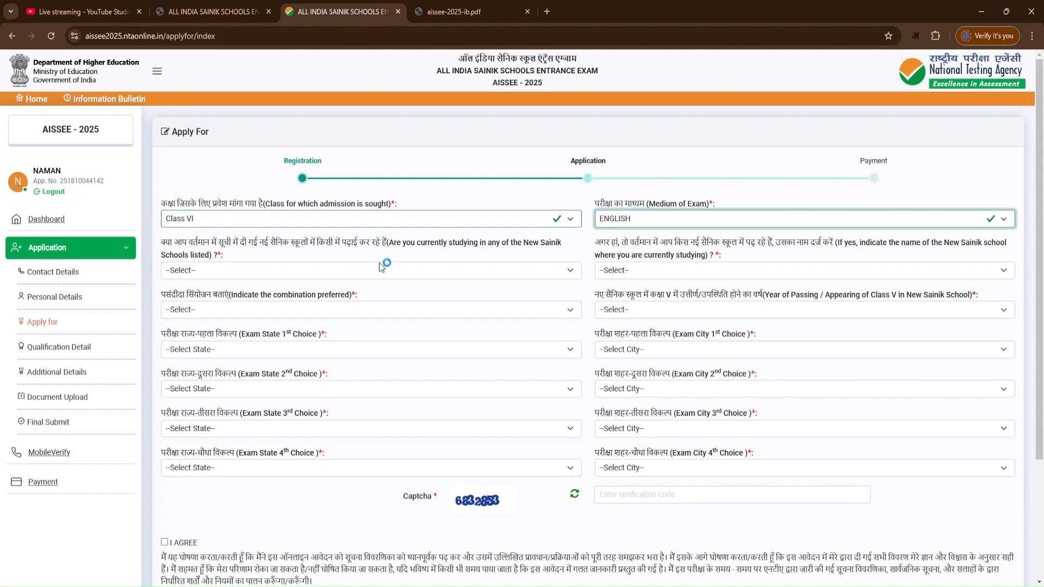
pyautogui.click(276, 267)
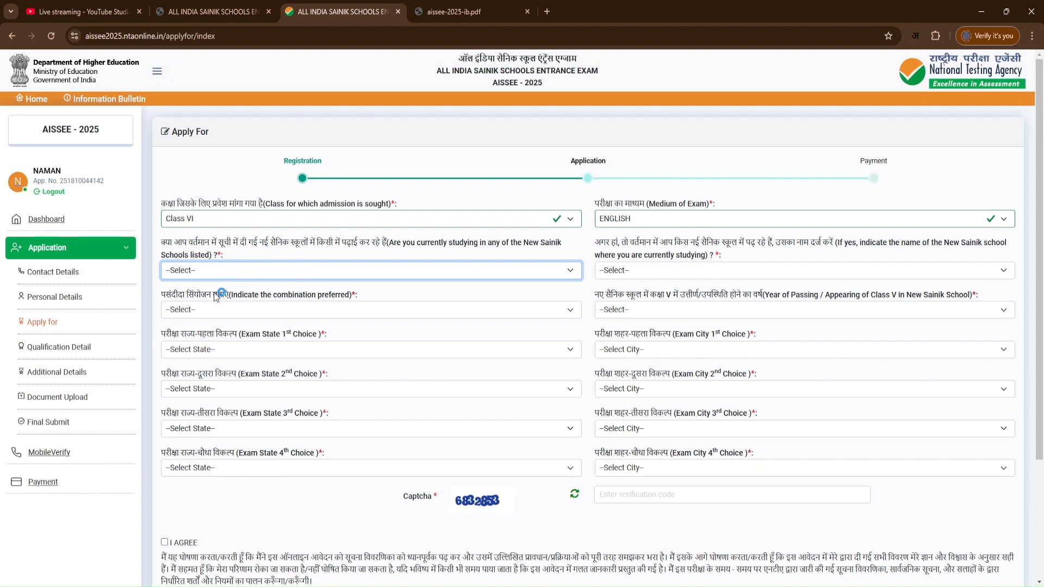
pyautogui.click(199, 324)
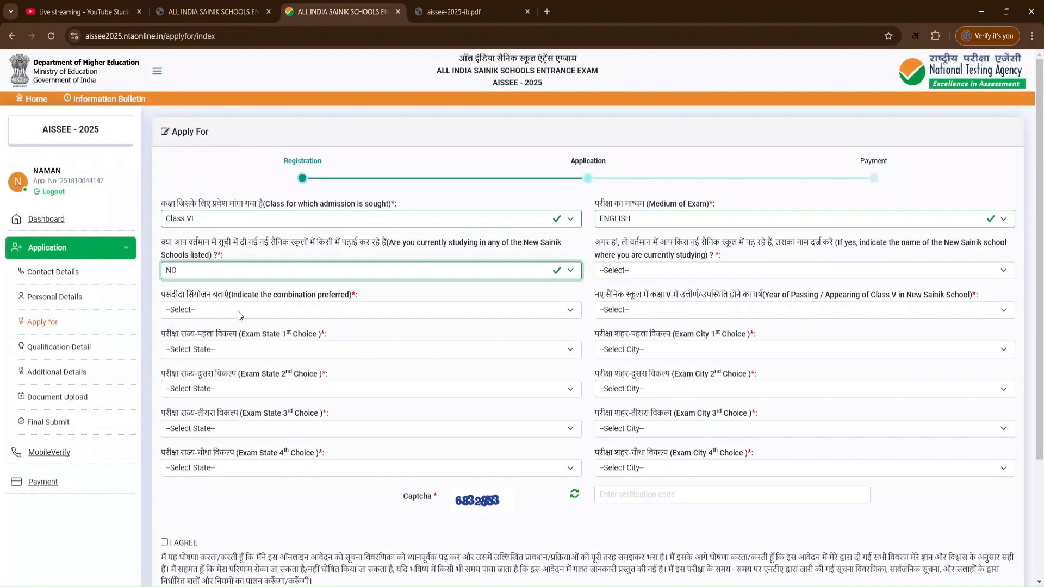
# - Pick the Sainik Schools + New Sainik Schools 40% route, Sainik School Rewa and exam state MADHYA PRADESH
pyautogui.click(239, 314)
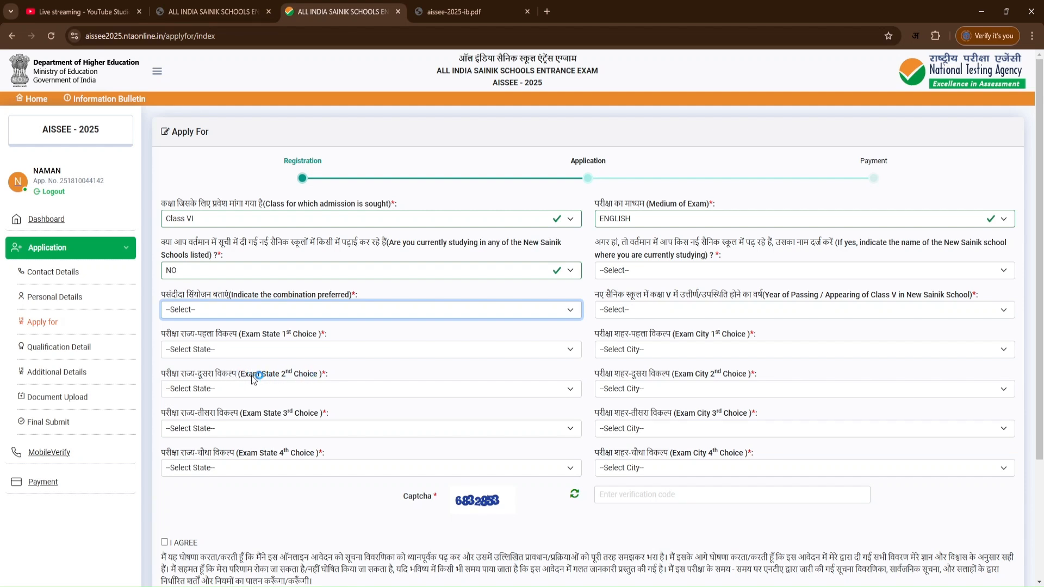
pyautogui.click(211, 377)
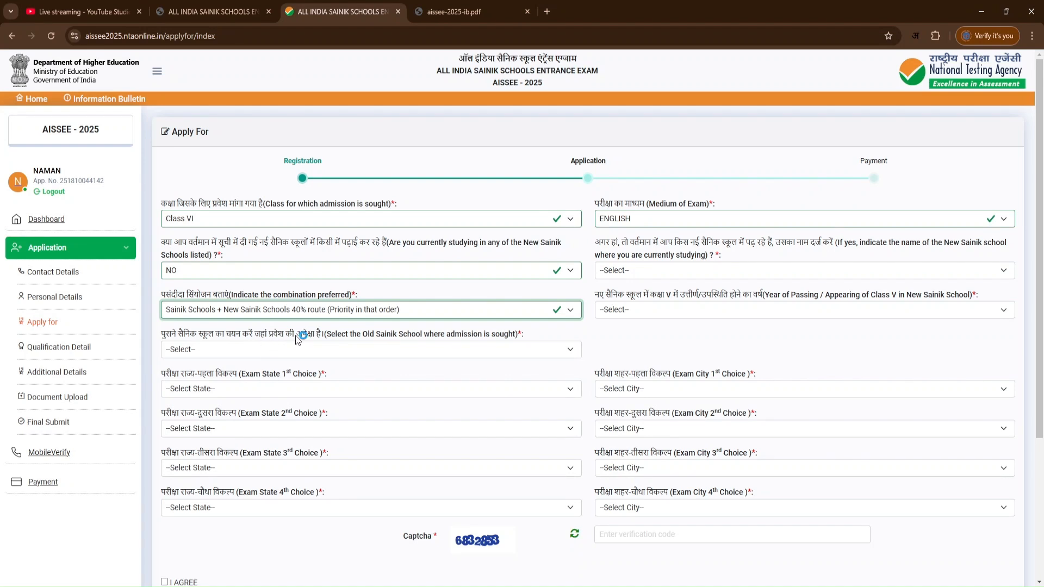
pyautogui.click(236, 357)
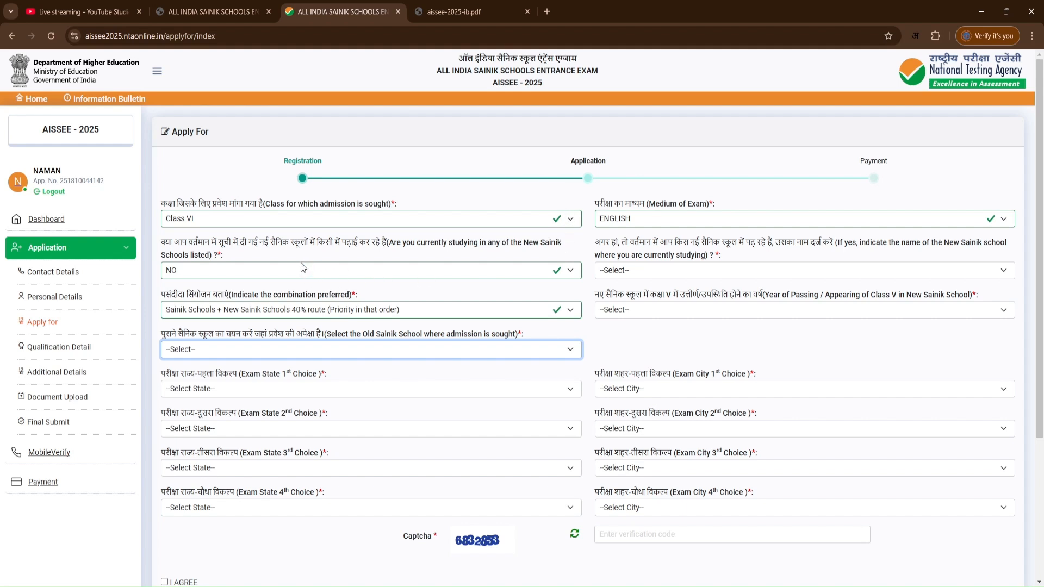
pyautogui.click(263, 395)
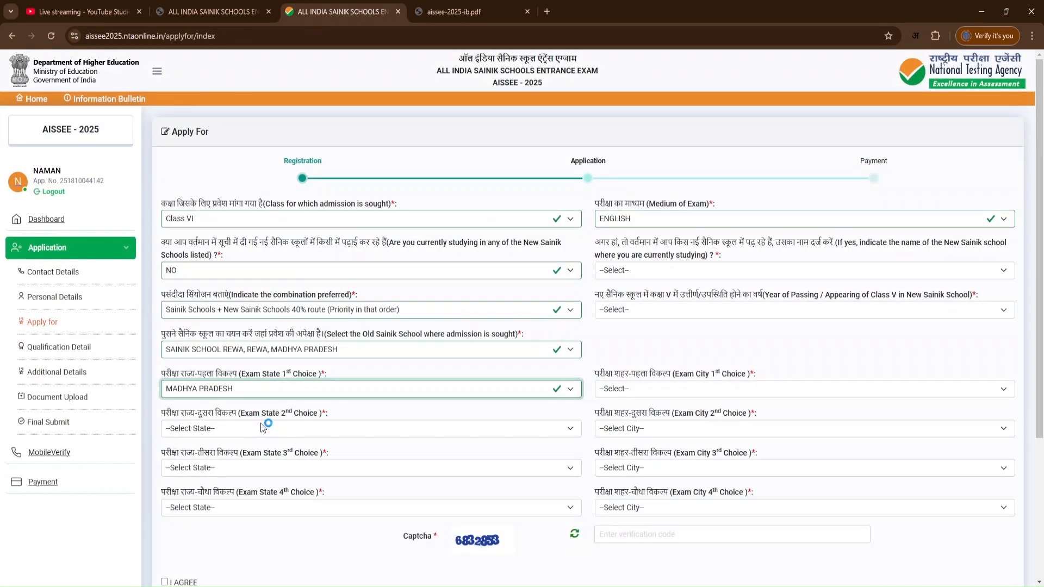
# - Set exam states 2–4 to ANDHRA PRADESH, HARYANA and ARUNACHAL PRADESH, then choose the current Sainik school and Class V passing year
pyautogui.click(260, 428)
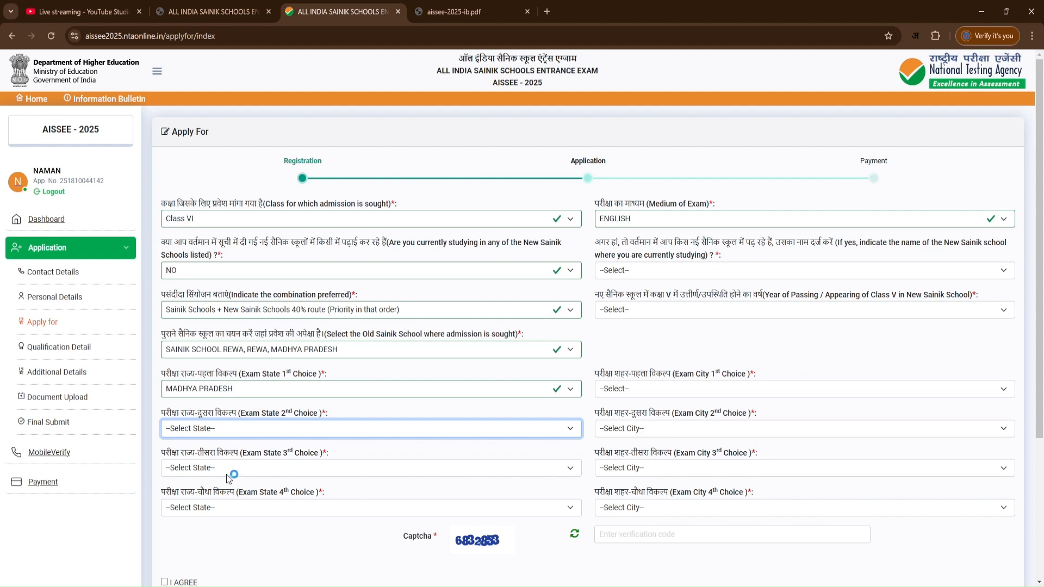
pyautogui.click(220, 175)
pyautogui.click(255, 468)
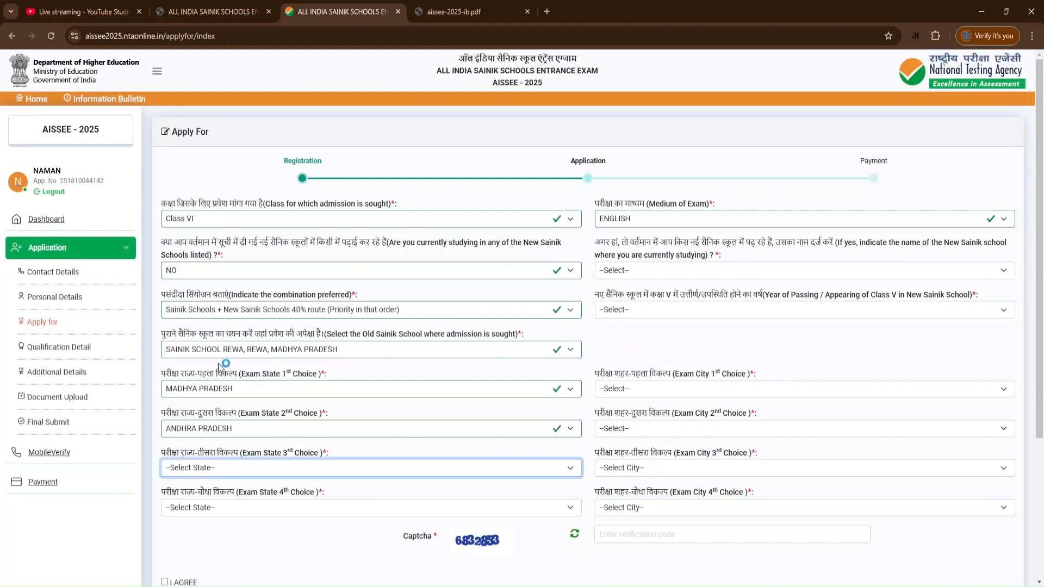
pyautogui.click(220, 353)
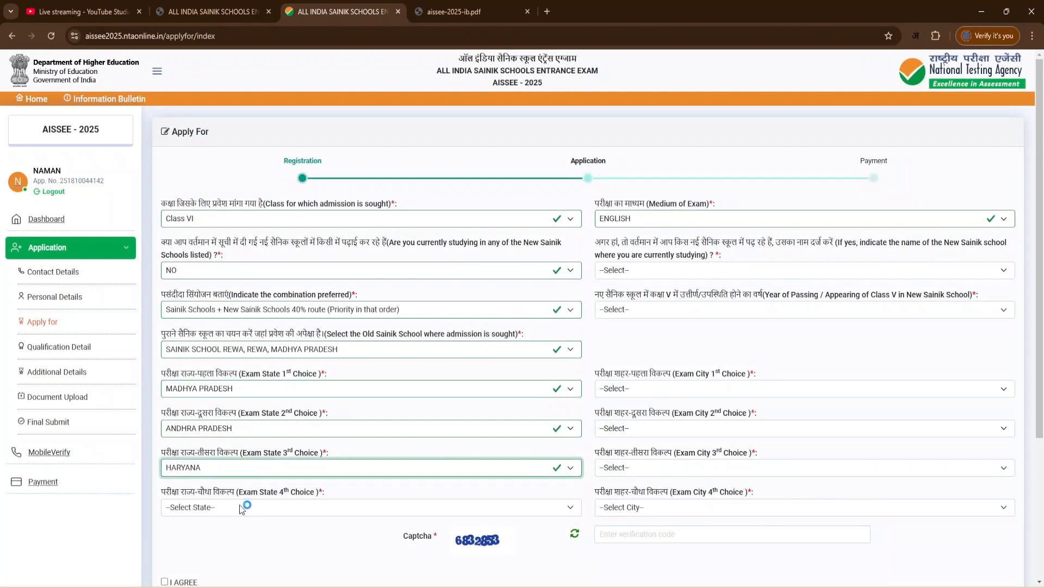
pyautogui.click(242, 507)
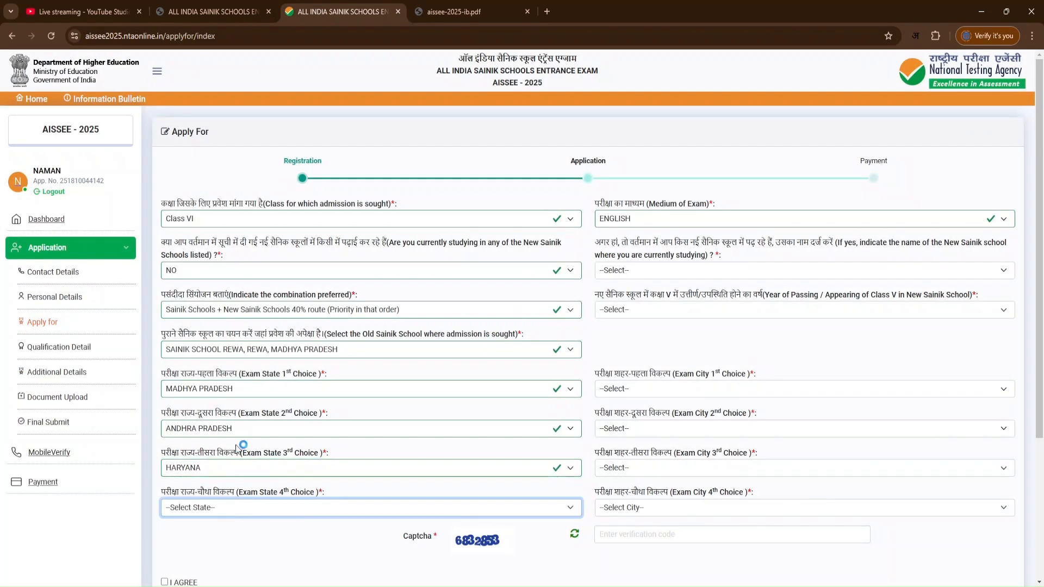
pyautogui.click(202, 262)
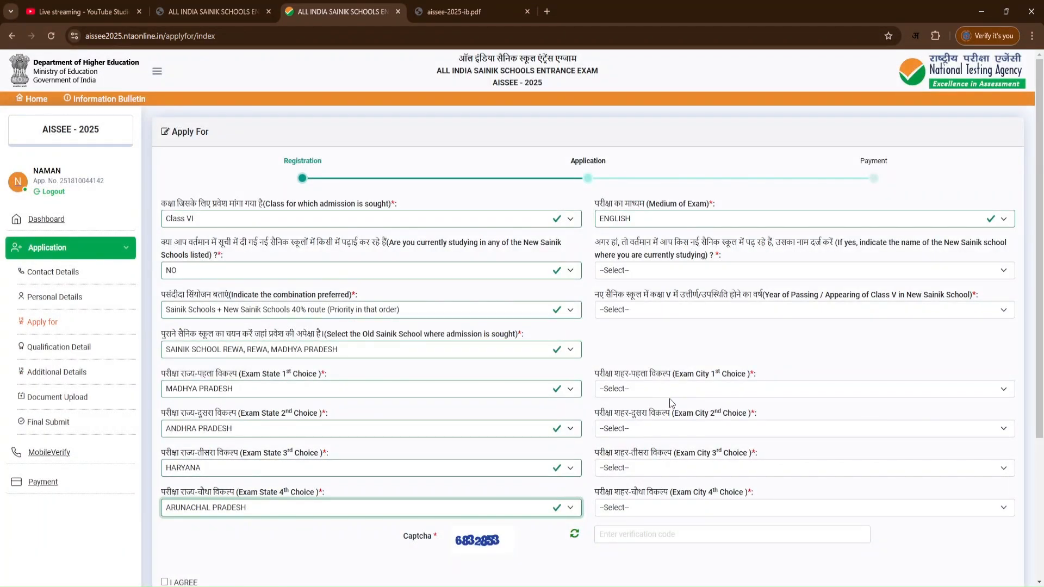
pyautogui.click(671, 269)
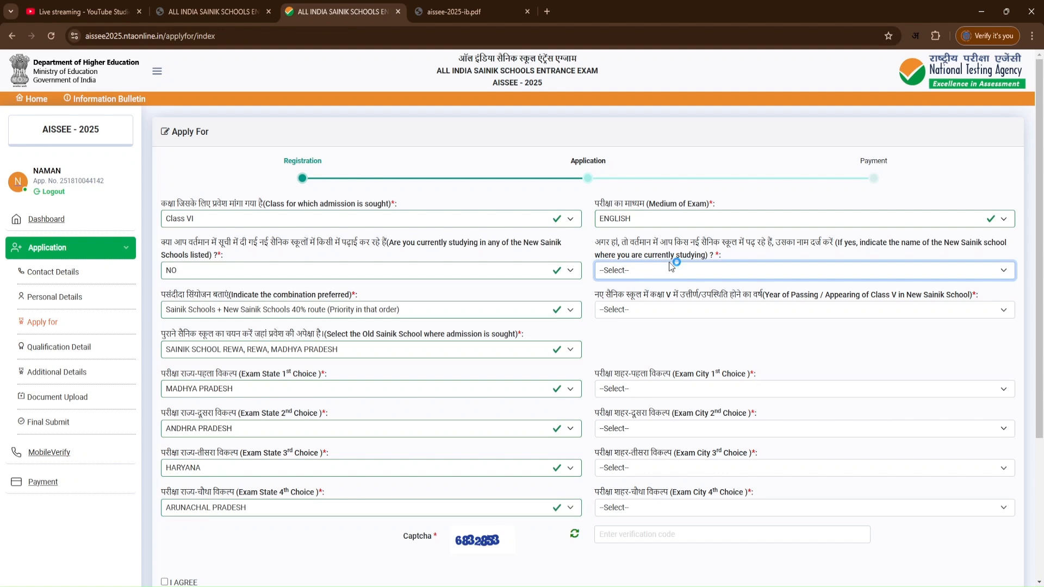
pyautogui.click(662, 309)
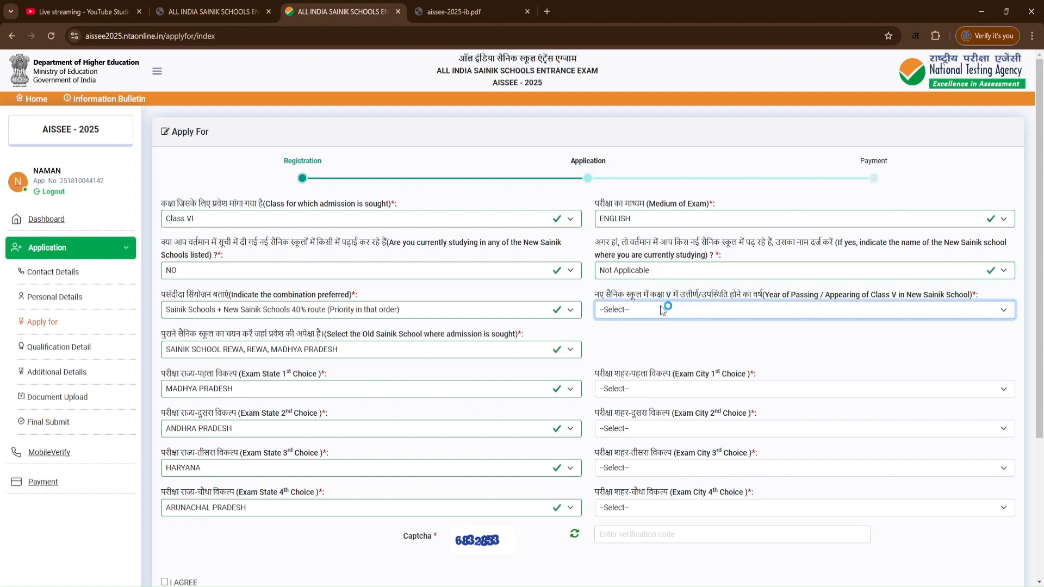
# - Choose JABALPUR, VIJAYAWADA, FATEHABAD and PASIGHAT as exam city choices 1 to 4
pyautogui.click(646, 389)
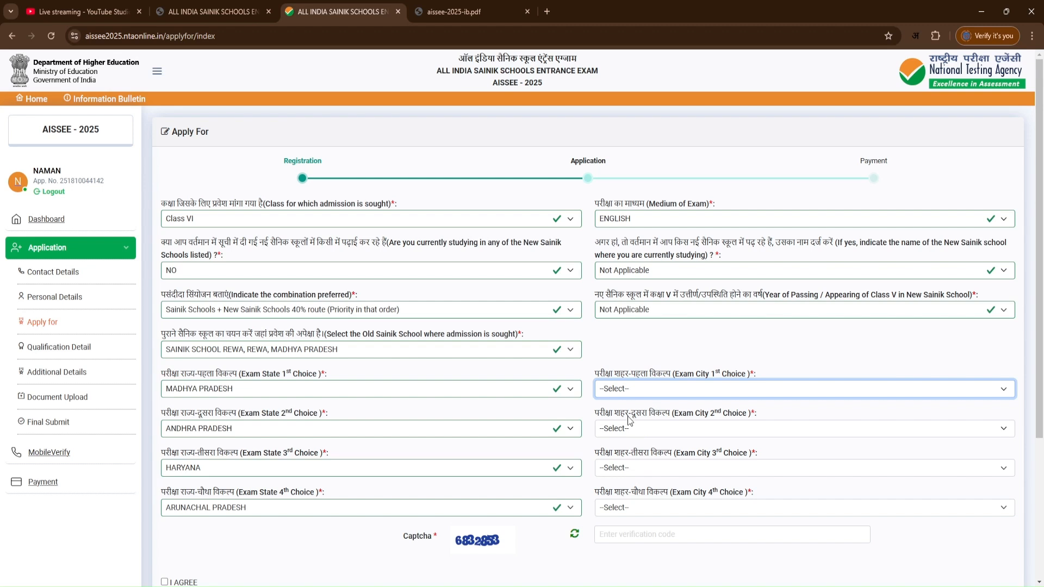
pyautogui.click(631, 449)
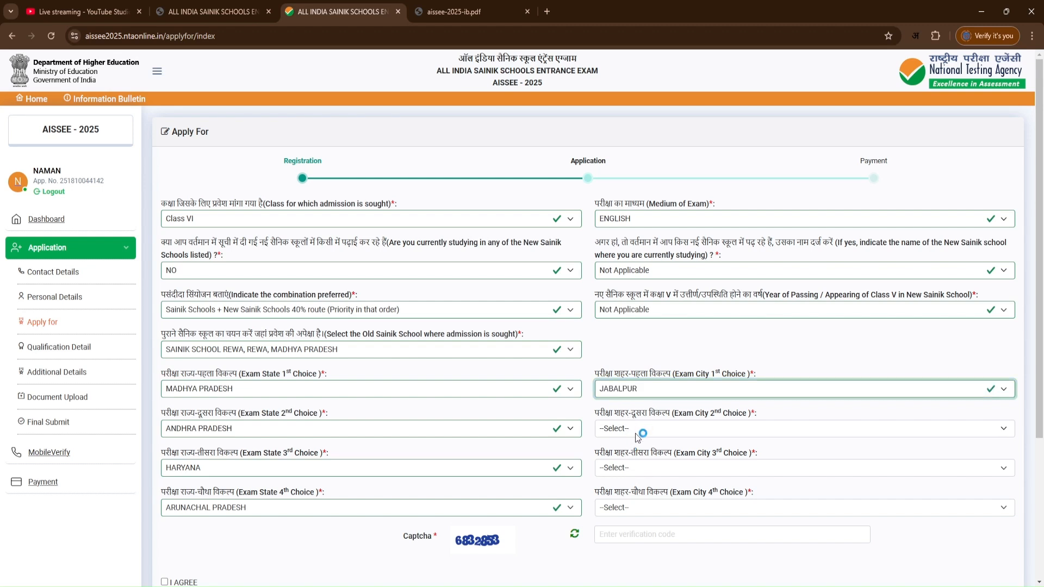
pyautogui.click(641, 433)
pyautogui.click(620, 387)
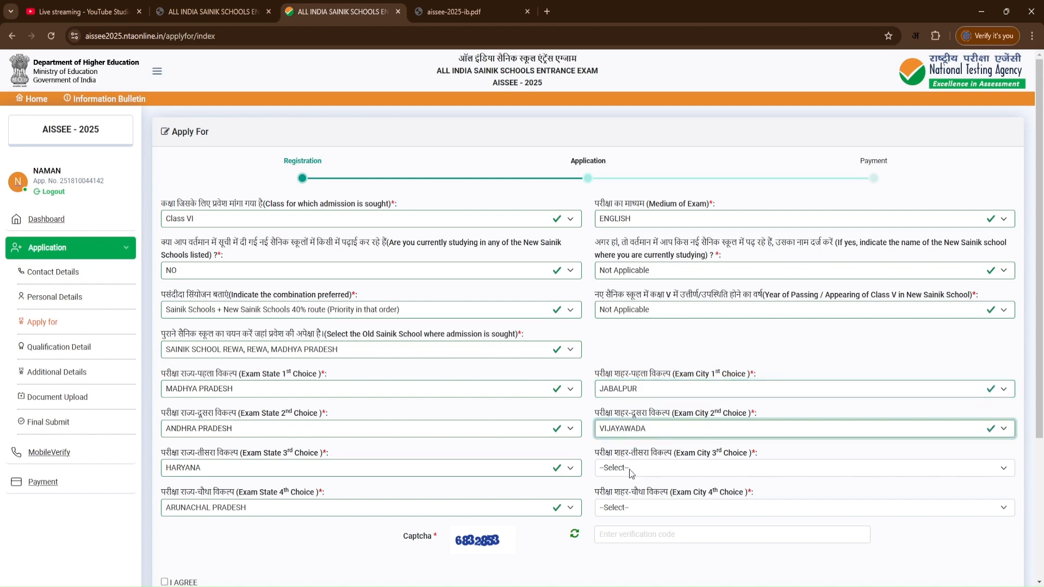
pyautogui.click(629, 469)
pyautogui.click(611, 388)
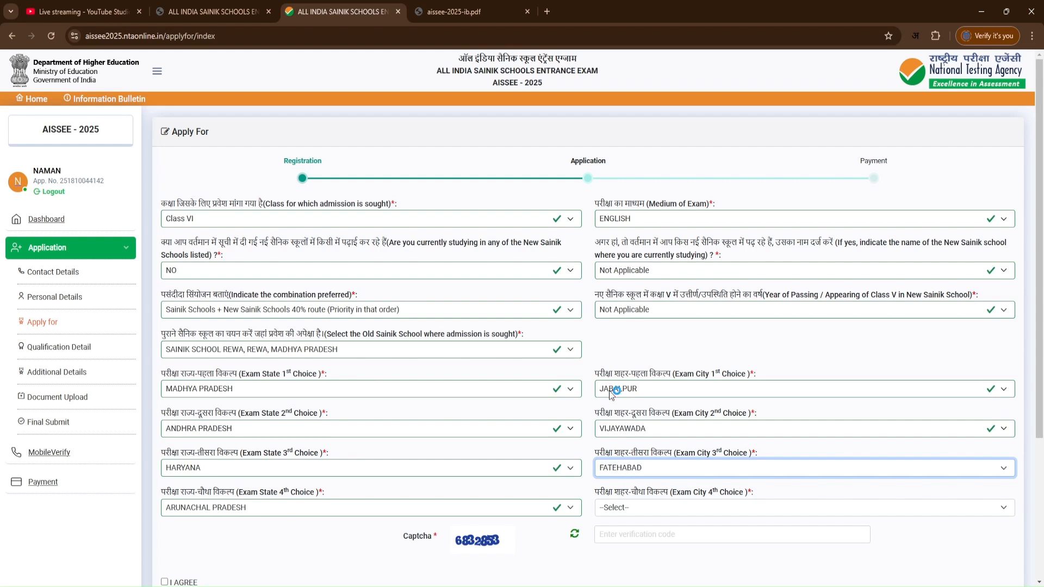
pyautogui.click(623, 506)
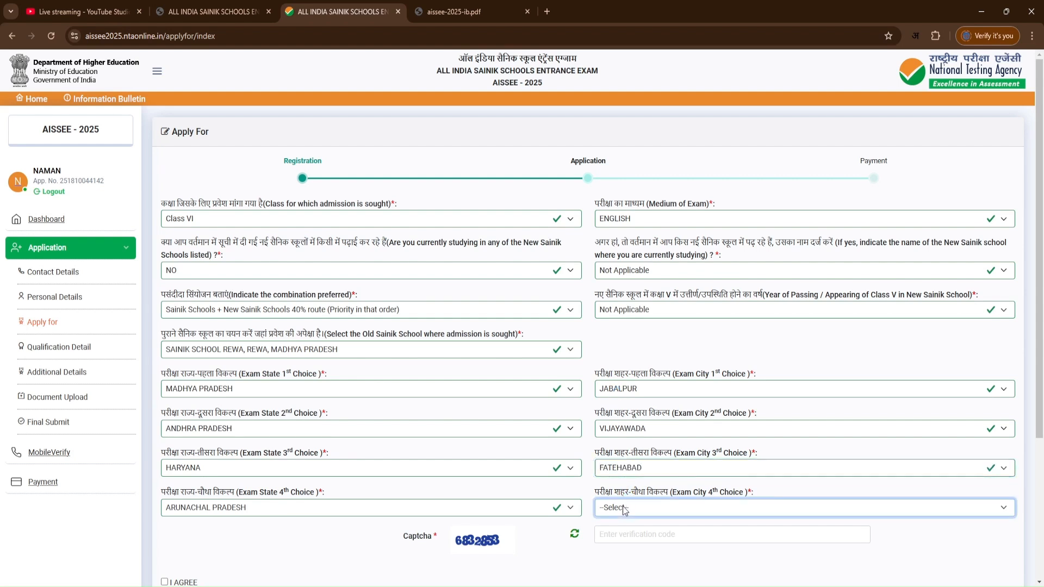
pyautogui.click(627, 549)
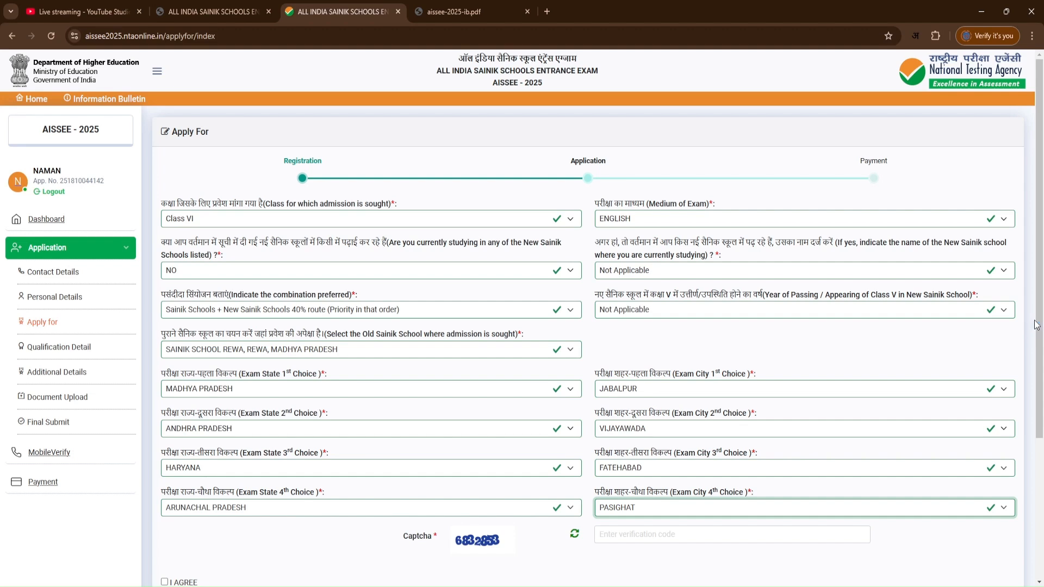
# - Enter the captcha code, accept the I AGREE declaration and save the Apply For details
pyautogui.moveTo(1037, 325); pyautogui.dragTo(1039, 407)
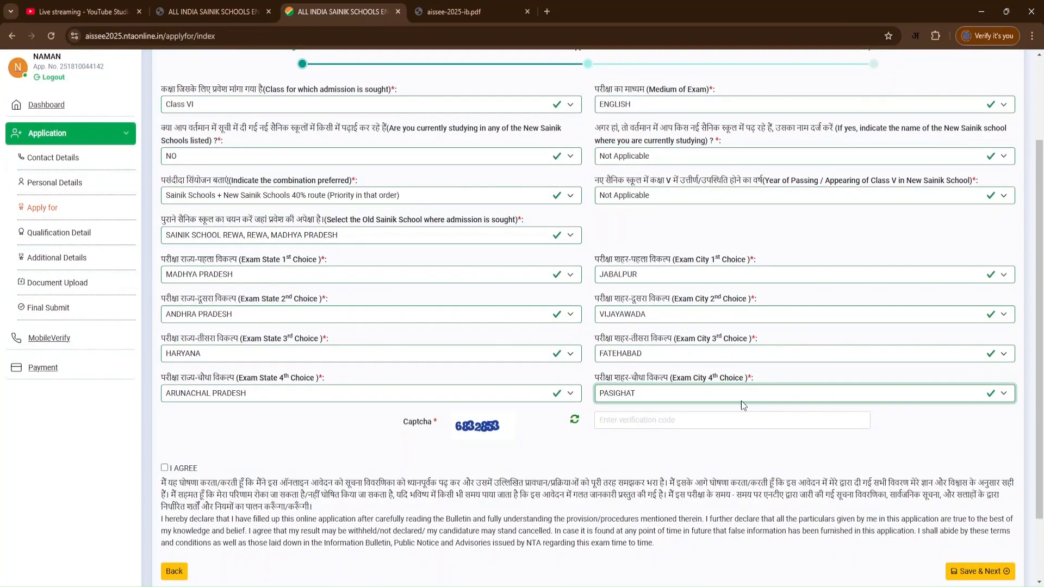
pyautogui.scroll(3, 639, 420)
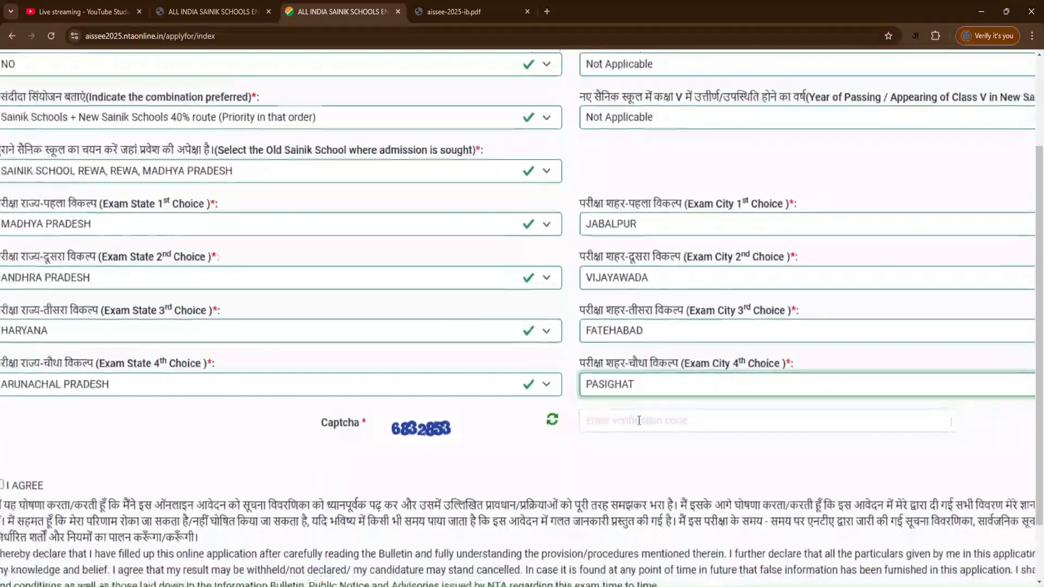
pyautogui.click(638, 421)
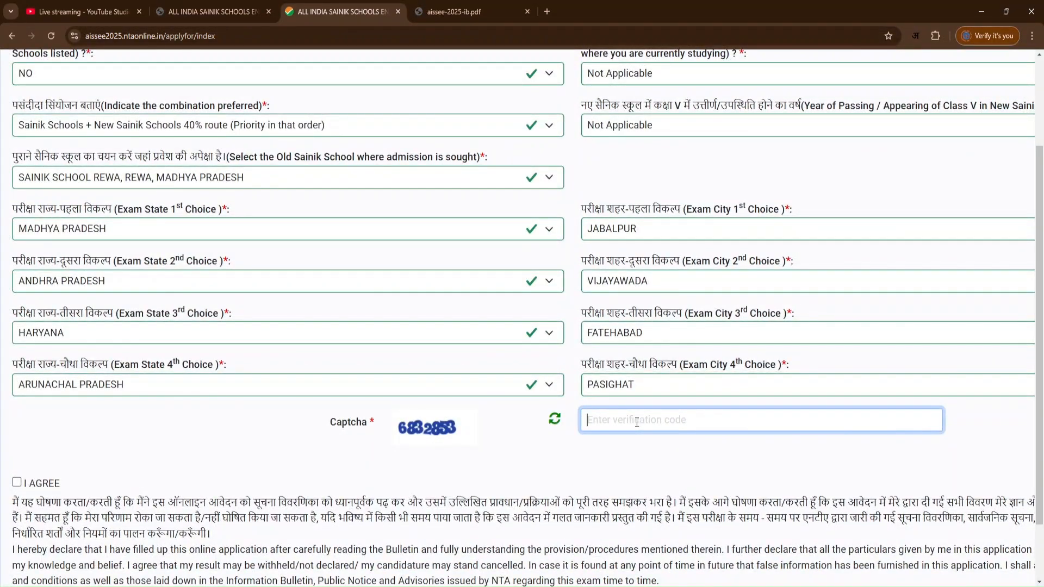
pyautogui.write('683')
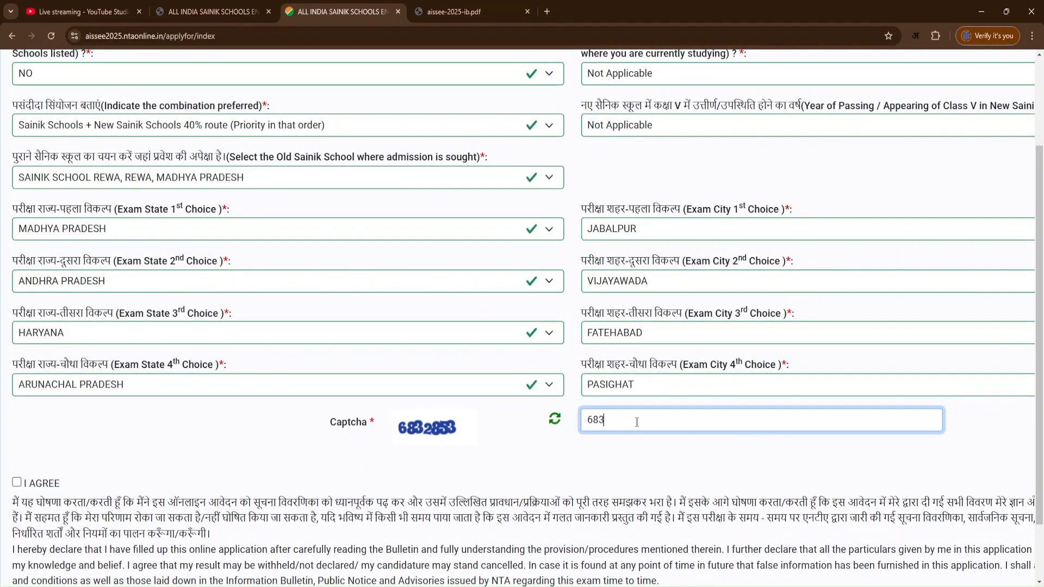
pyautogui.write('285')
pyautogui.hotkey('ctrl', '-')
pyautogui.hotkey('ctrl', '-')
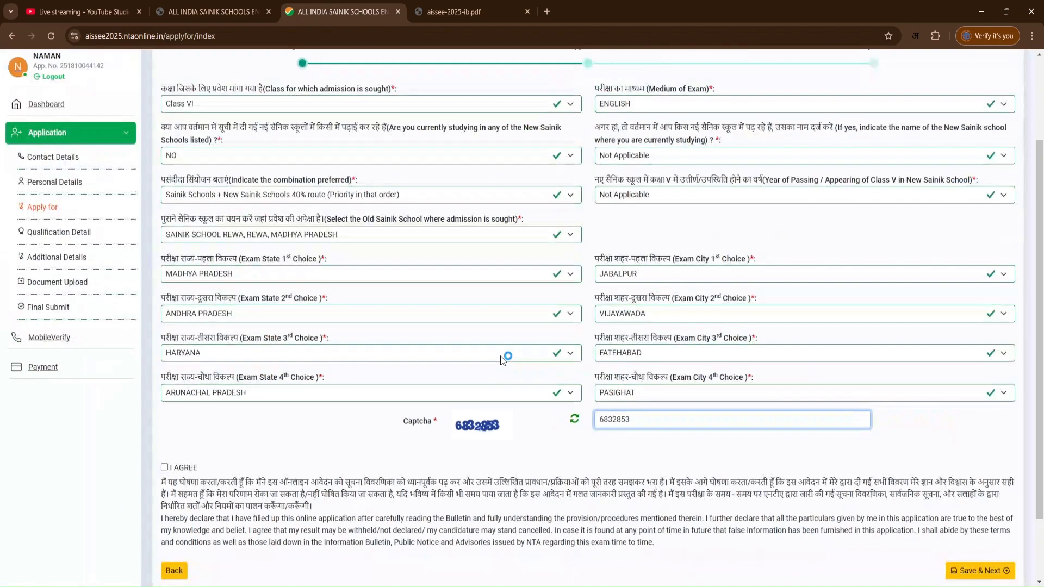
pyautogui.click(165, 468)
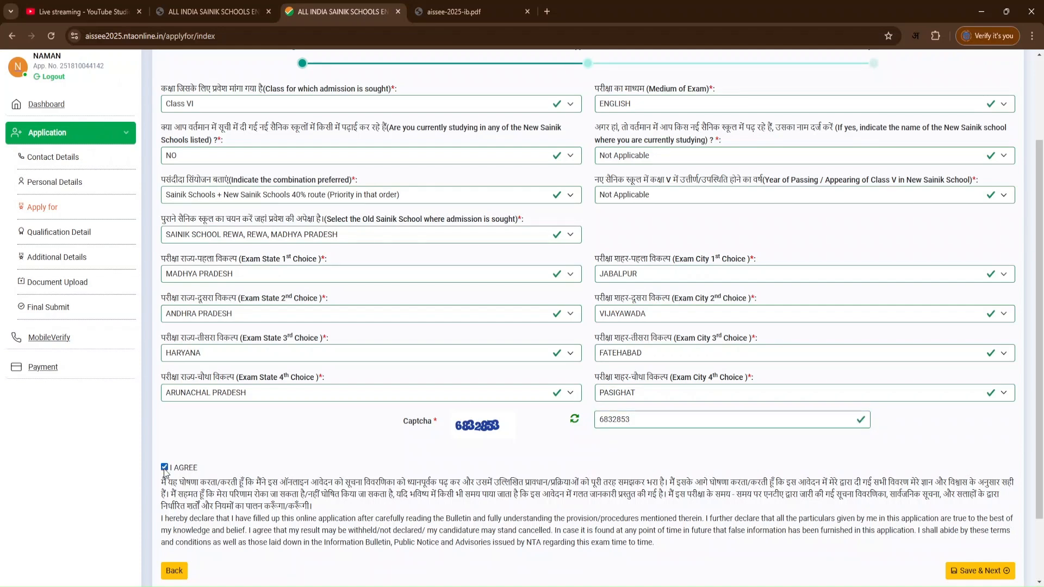
pyautogui.click(967, 571)
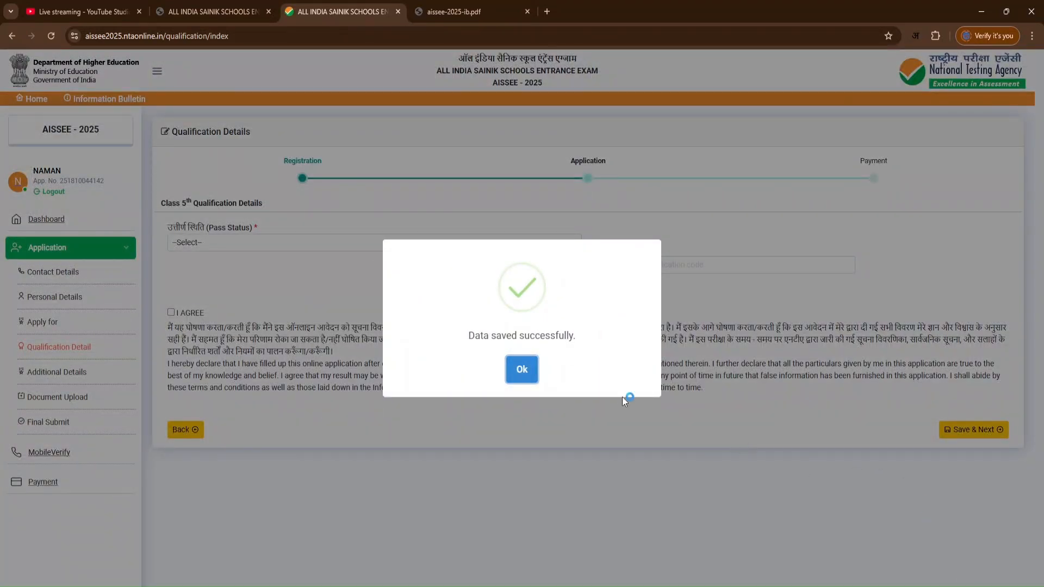
# - Dismiss the data-saved confirmation and set the Class 5th Pass Status to Not Applicable
pyautogui.click(530, 370)
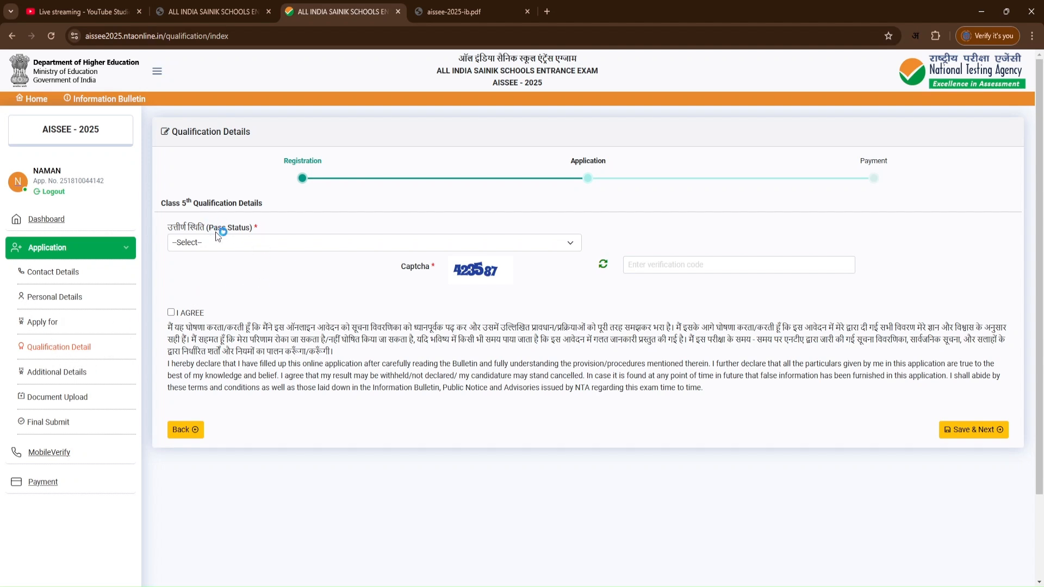
pyautogui.click(243, 240)
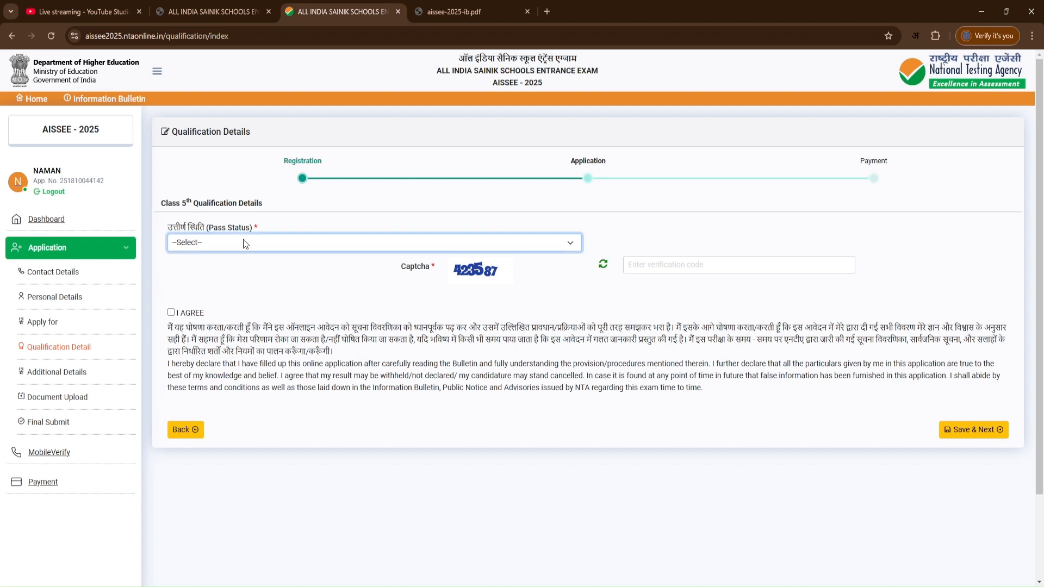
pyautogui.click(229, 278)
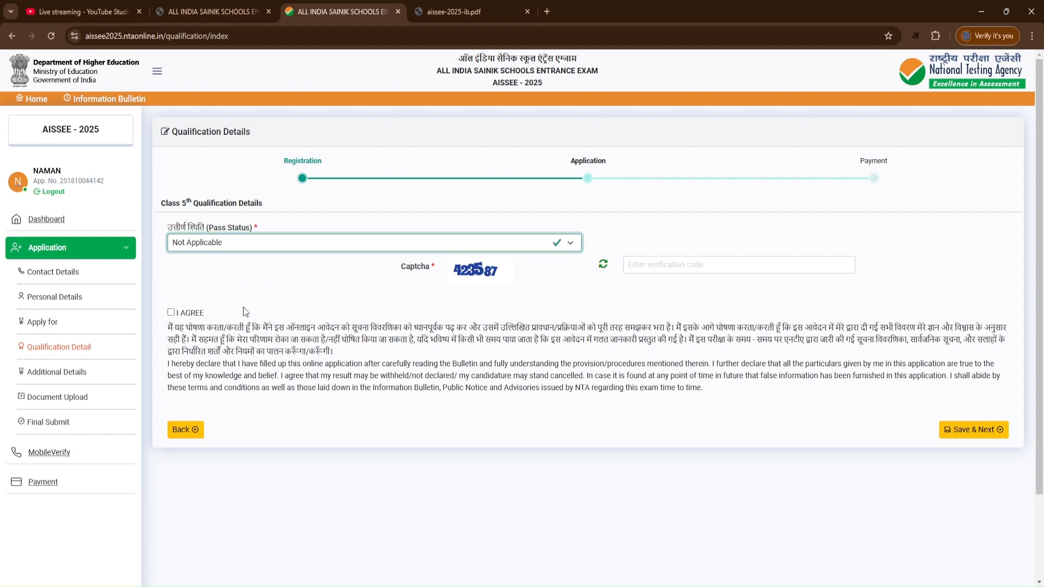
# - Accept the I AGREE declaration, enter the captcha code and save the Qualification Details
pyautogui.click(172, 315)
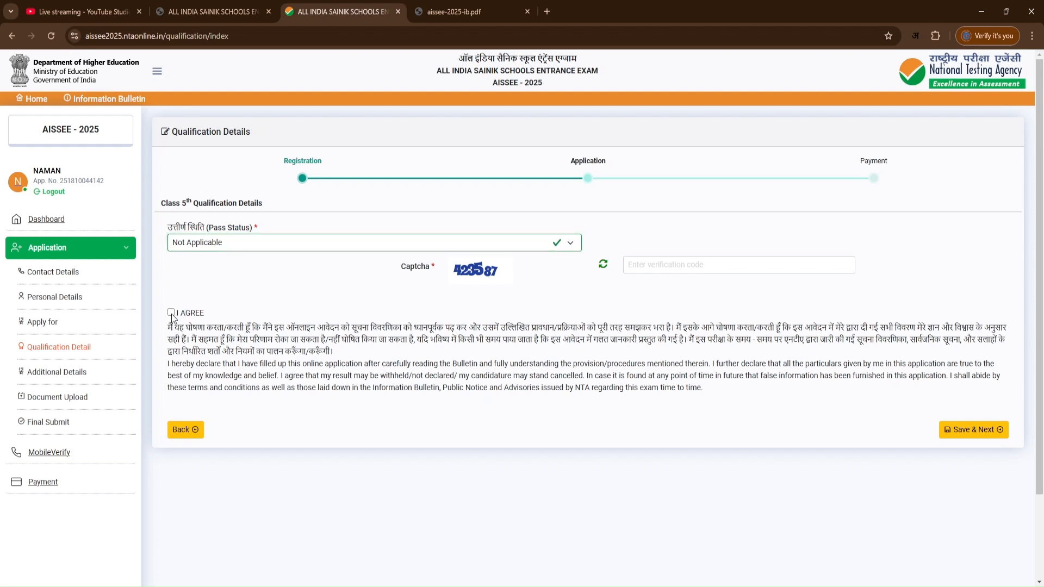
pyautogui.click(659, 263)
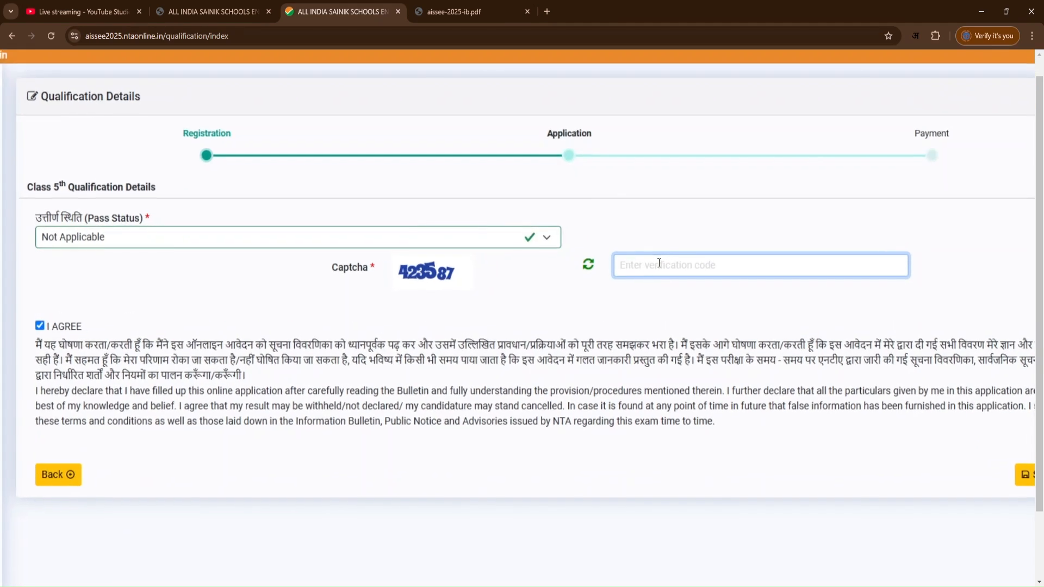
pyautogui.write('42')
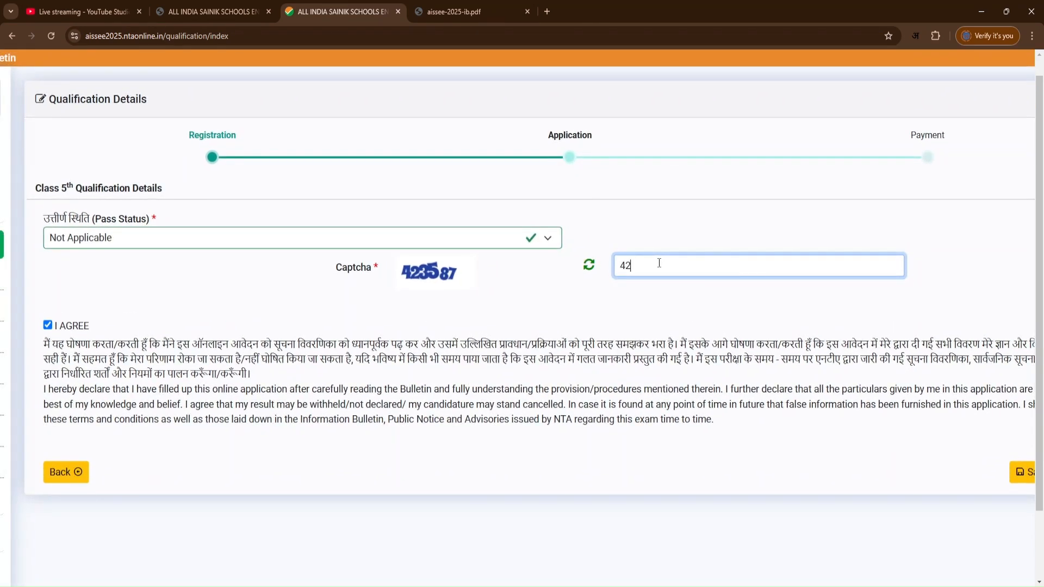
pyautogui.write('3587')
pyautogui.scroll(-3, 721, 319)
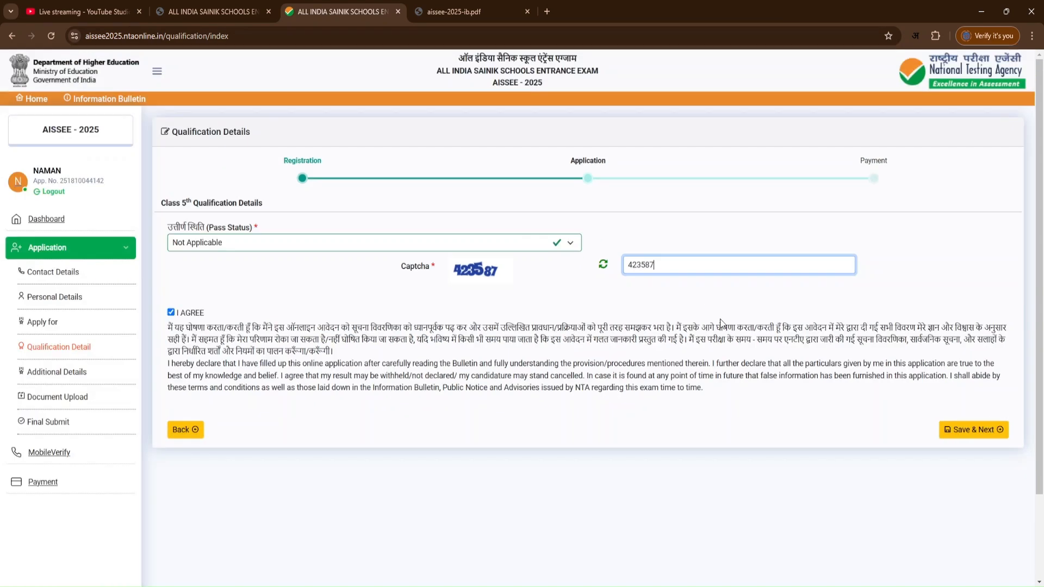
pyautogui.click(965, 432)
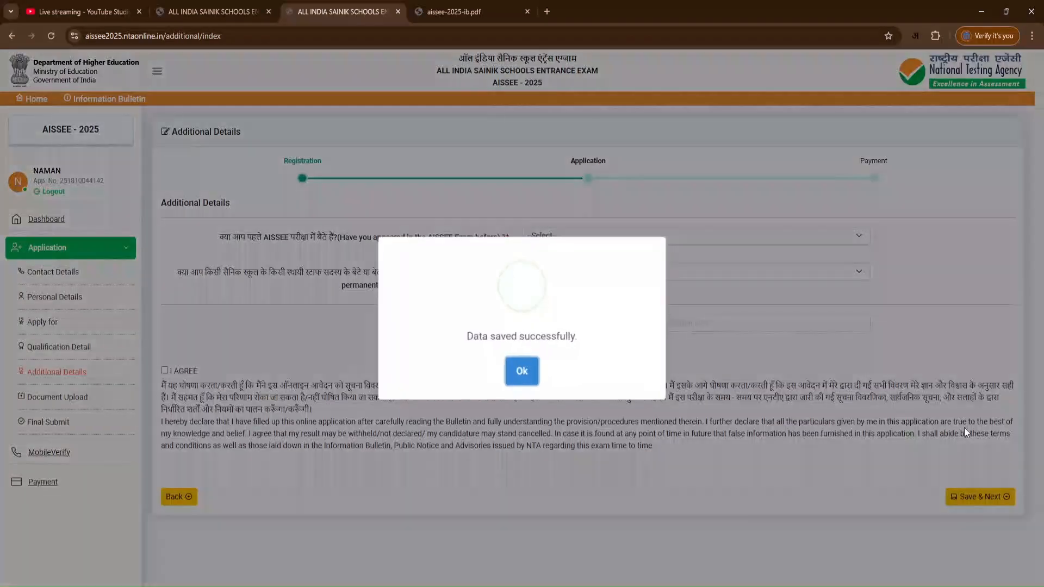
# - Dismiss the save confirmation and answer No to the appeared-before and staff parent questions
pyautogui.click(524, 365)
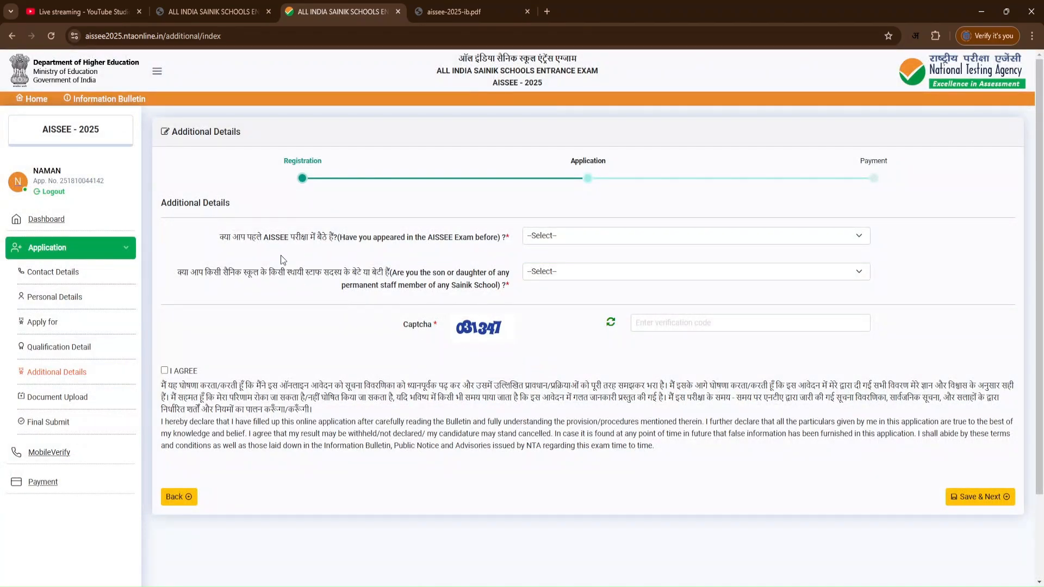
pyautogui.click(566, 240)
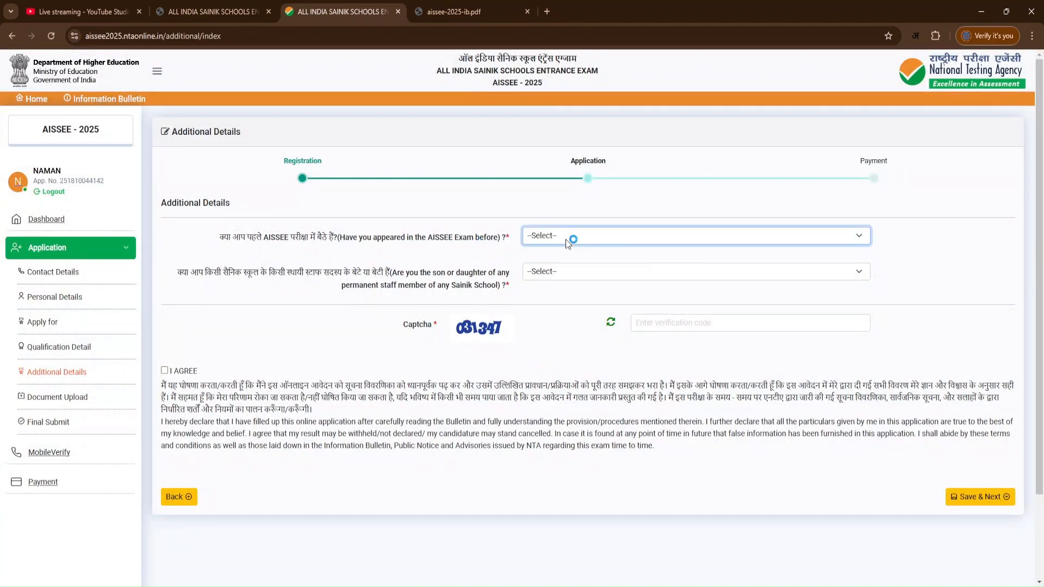
pyautogui.press('n')
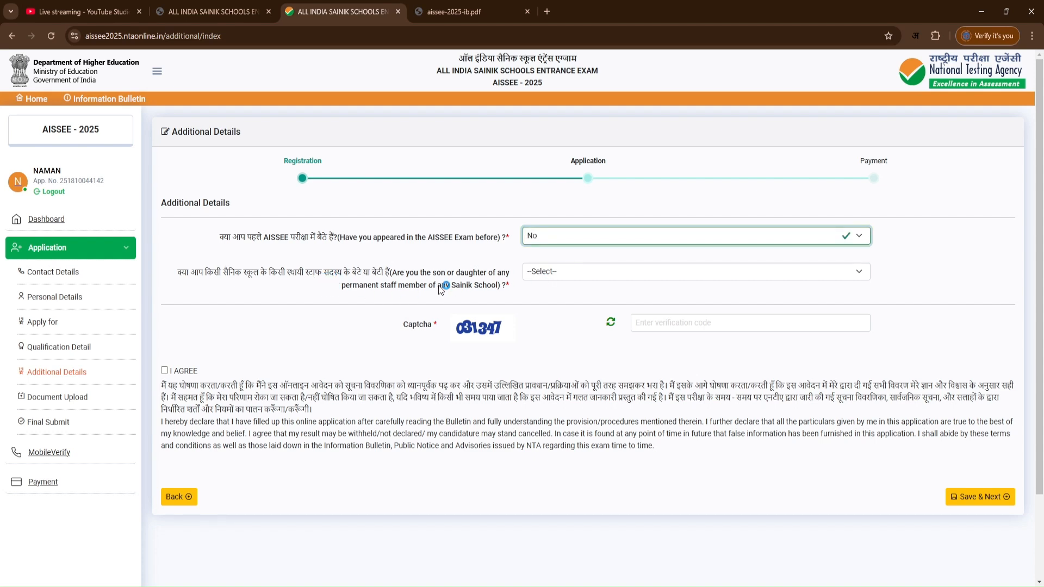
pyautogui.click(550, 270)
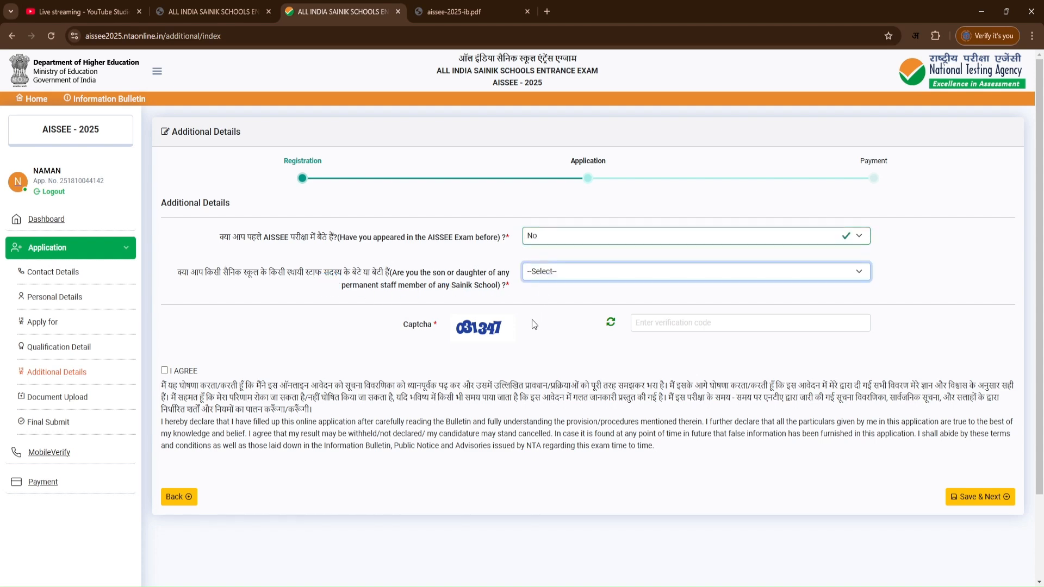
pyautogui.press('n')
# - Enter the captcha code, accept the I AGREE declaration and save the Additional Details
pyautogui.click(681, 325)
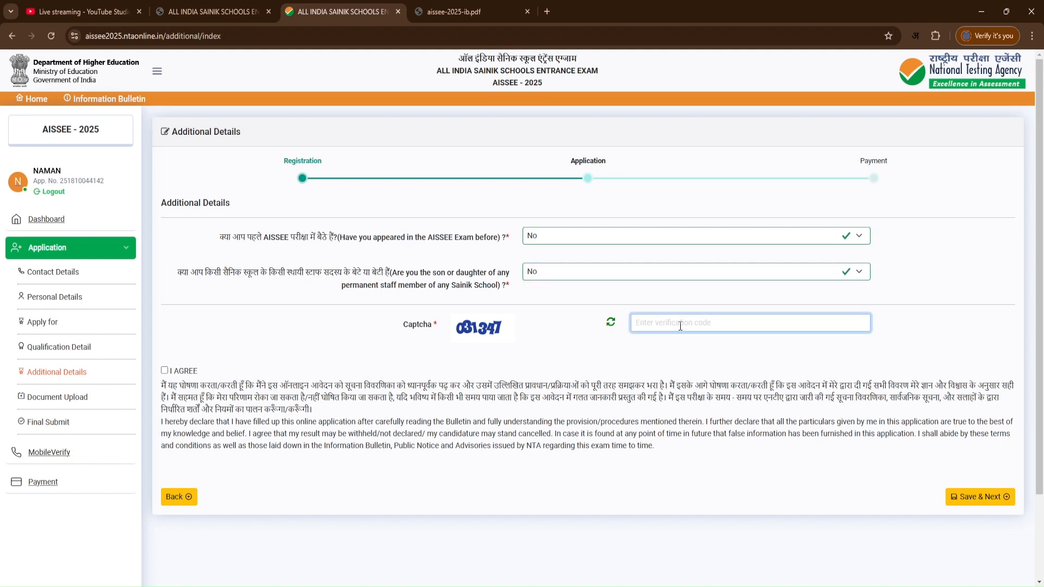
pyautogui.write('031347')
pyautogui.click(164, 371)
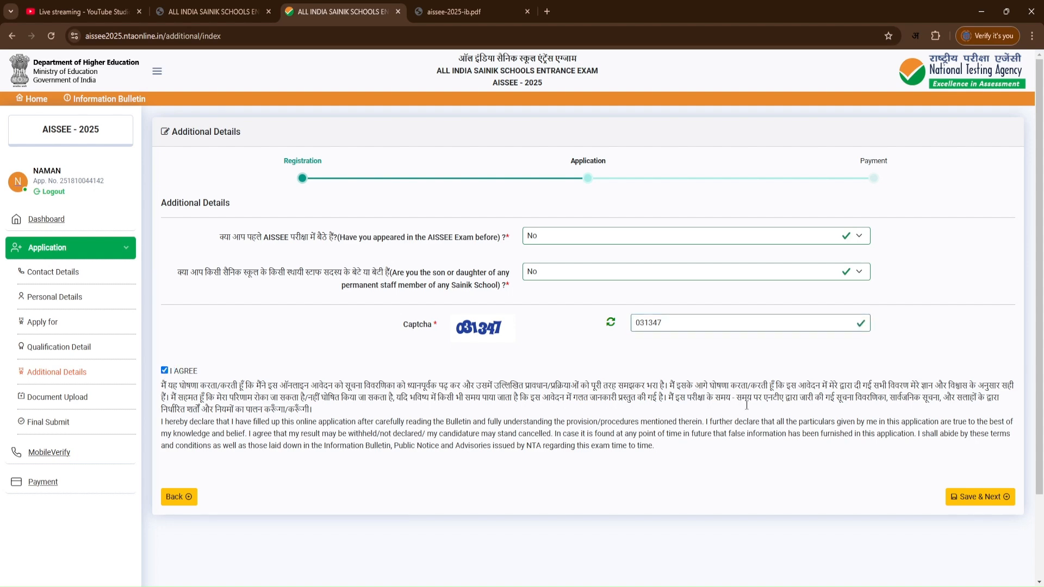
pyautogui.click(984, 502)
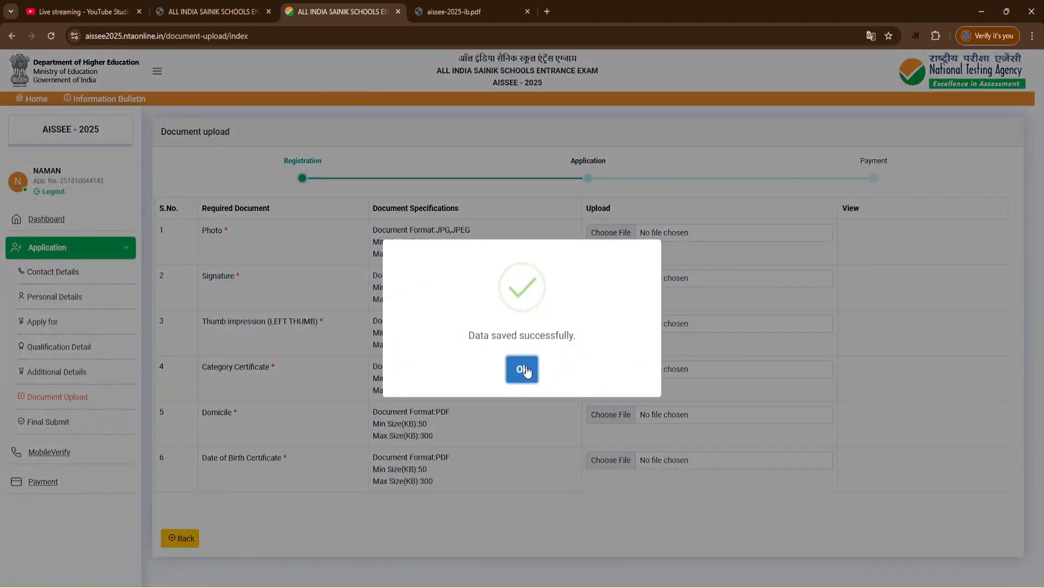
# - Close the Data saved dialog and reload the Document upload page showing the six required files
pyautogui.click(524, 370)
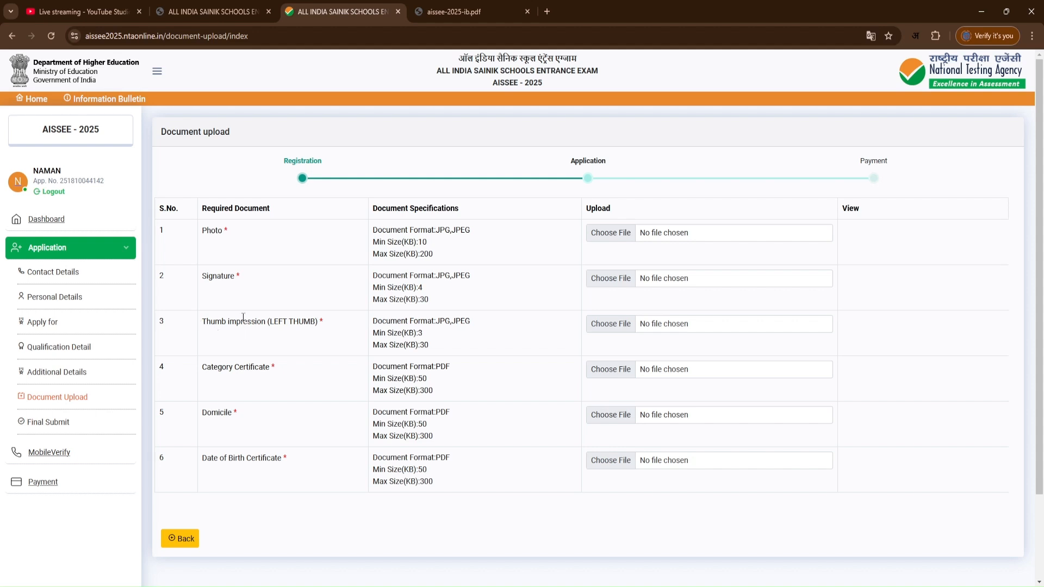
pyautogui.click(240, 288)
pyautogui.click(240, 384)
pyautogui.click(232, 423)
pyautogui.click(124, 390)
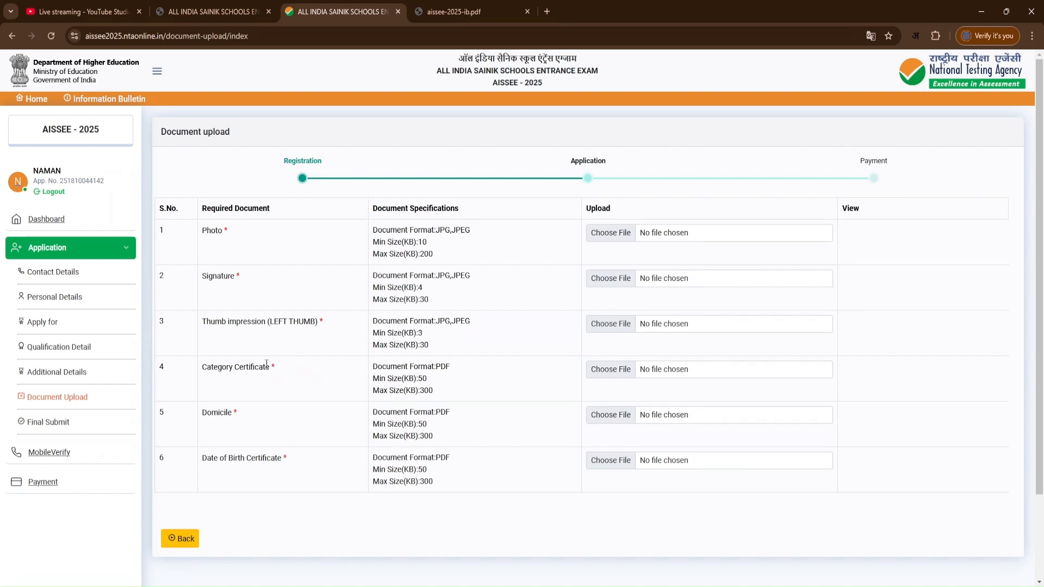